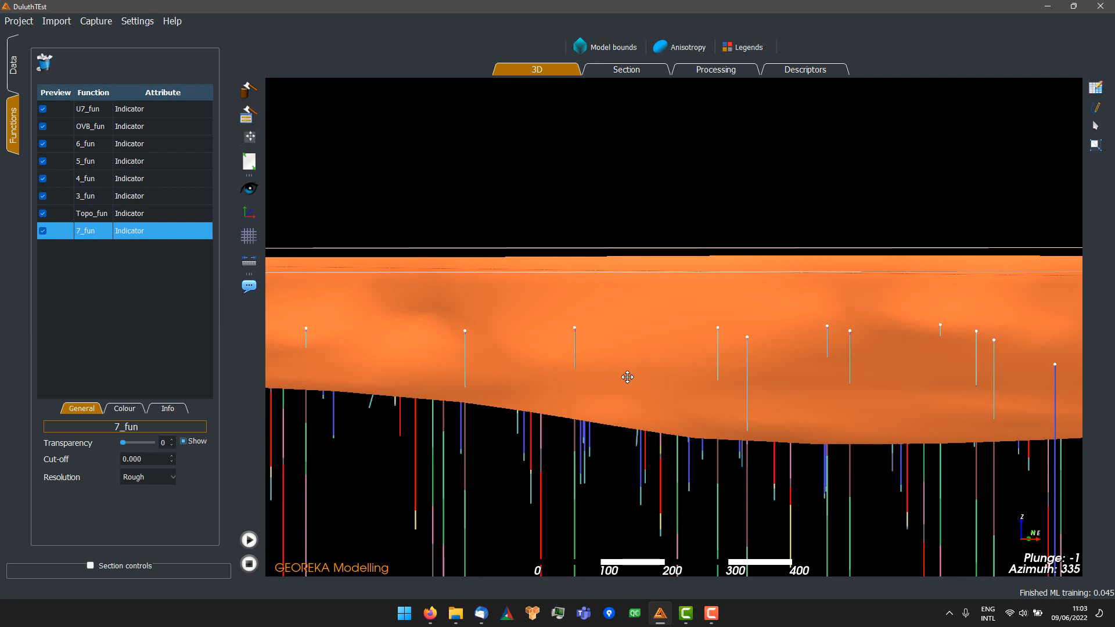
# Step: Examine the rough 7_fun surface against the drillholes from above and from underneath
pyautogui.moveTo(647, 380)
pyautogui.mouseDown()
pyautogui.moveTo(697, 316)
pyautogui.moveTo(702, 342)
pyautogui.moveTo(747, 350)
pyautogui.moveTo(758, 329)
pyautogui.moveTo(735, 383)
pyautogui.moveTo(656, 378)
pyautogui.mouseUp()
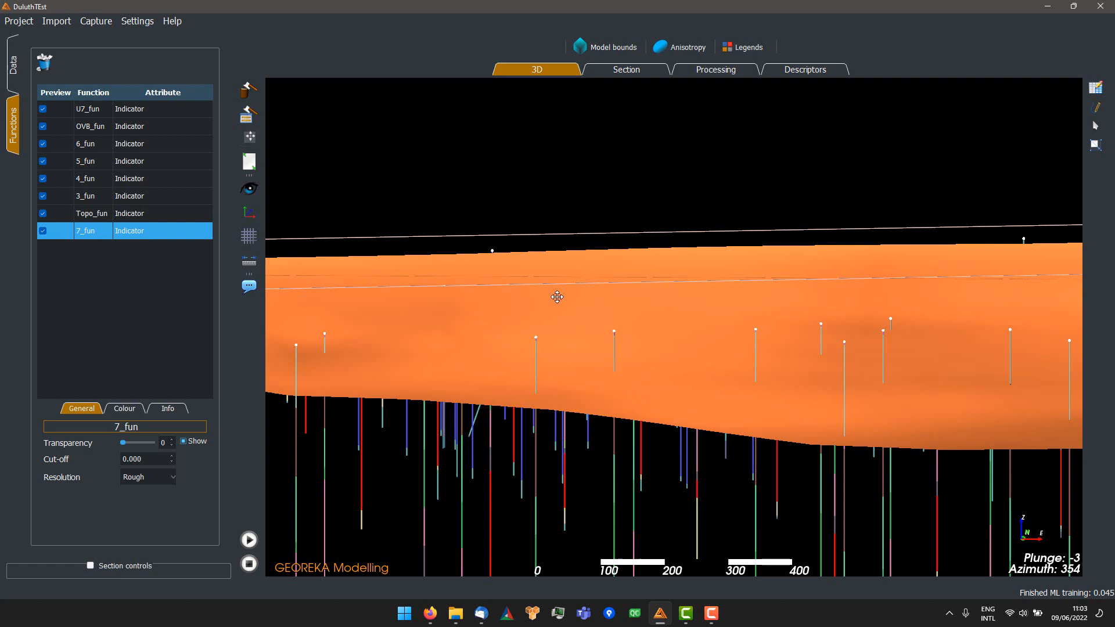
pyautogui.moveTo(567, 321); pyautogui.dragTo(571, 271)
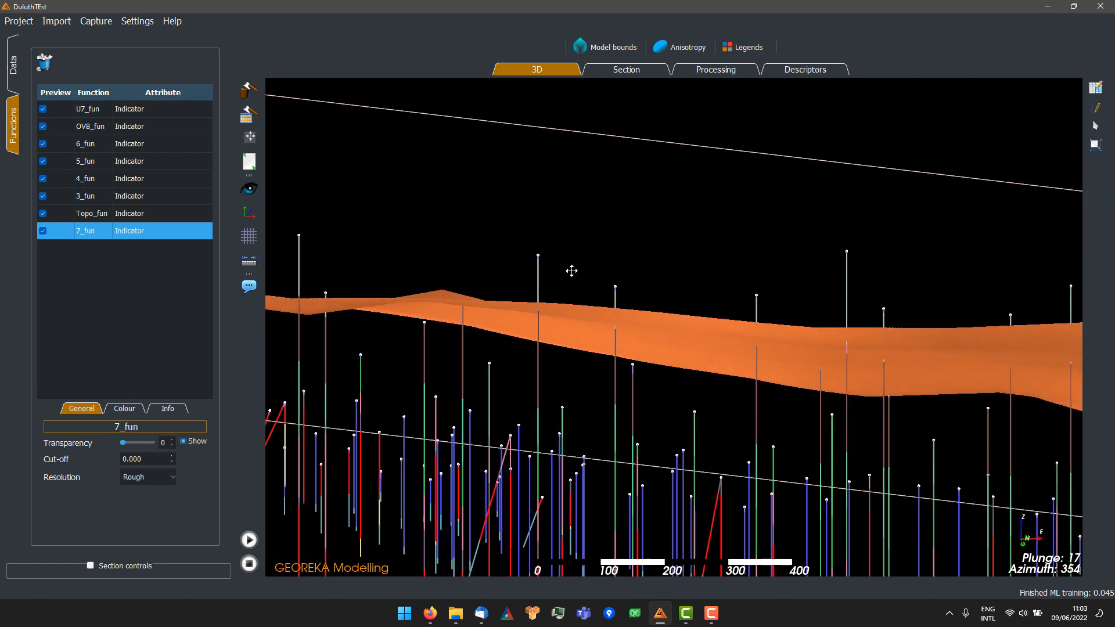
pyautogui.scroll(3, 622, 326)
pyautogui.moveTo(621, 325); pyautogui.dragTo(791, 344)
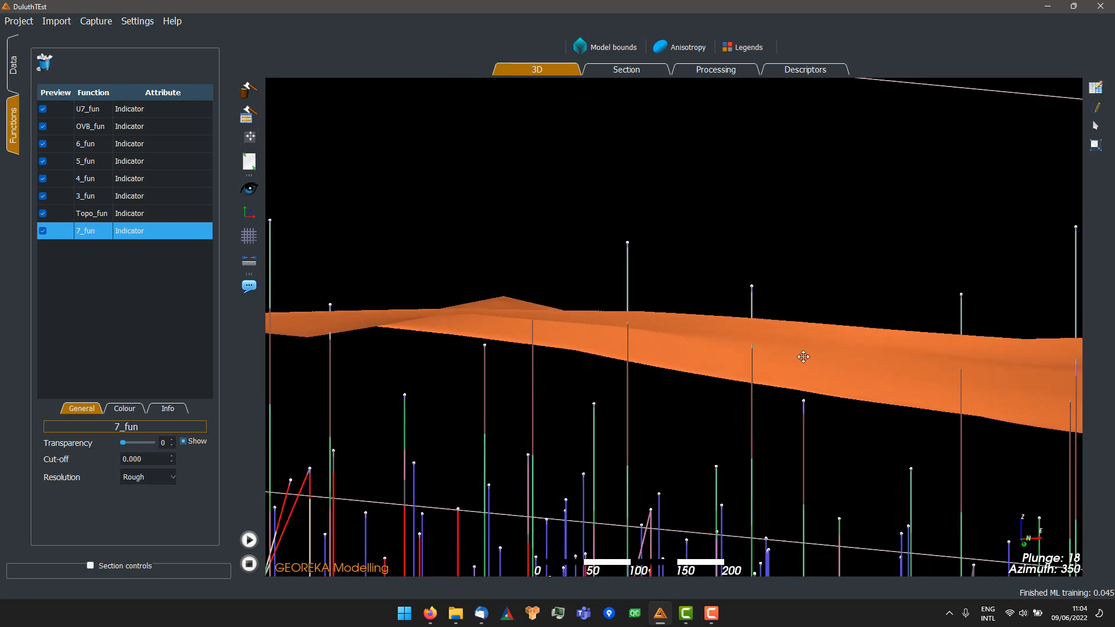
pyautogui.moveTo(803, 357); pyautogui.dragTo(601, 357, button='middle')
pyautogui.moveTo(884, 370); pyautogui.dragTo(724, 381)
pyautogui.scroll(-10, 730, 344)
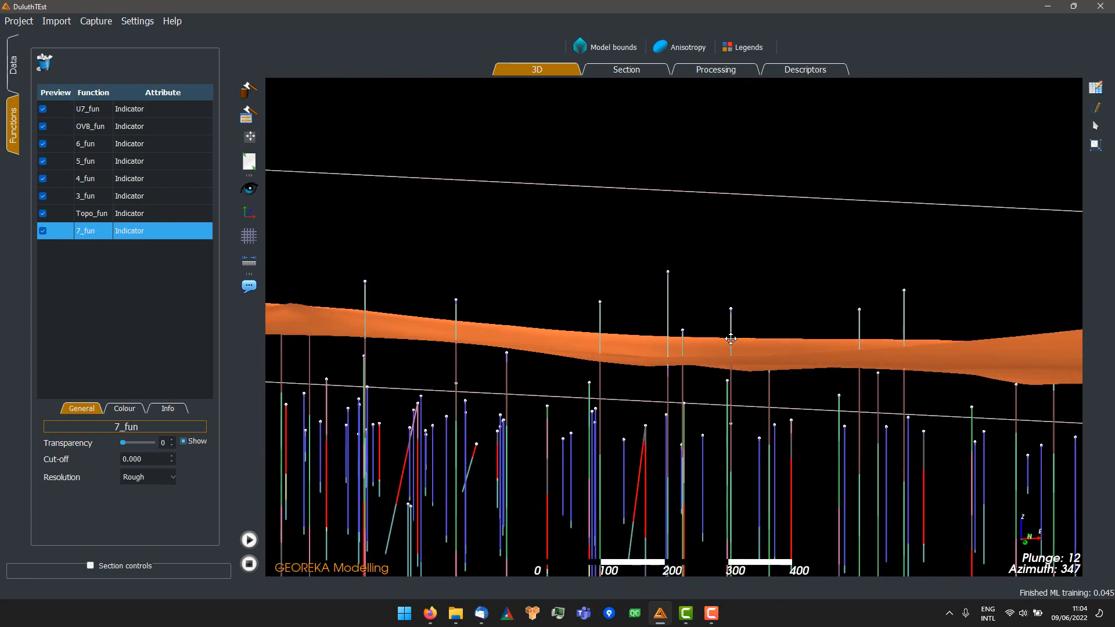
pyautogui.moveTo(678, 360); pyautogui.dragTo(699, 441)
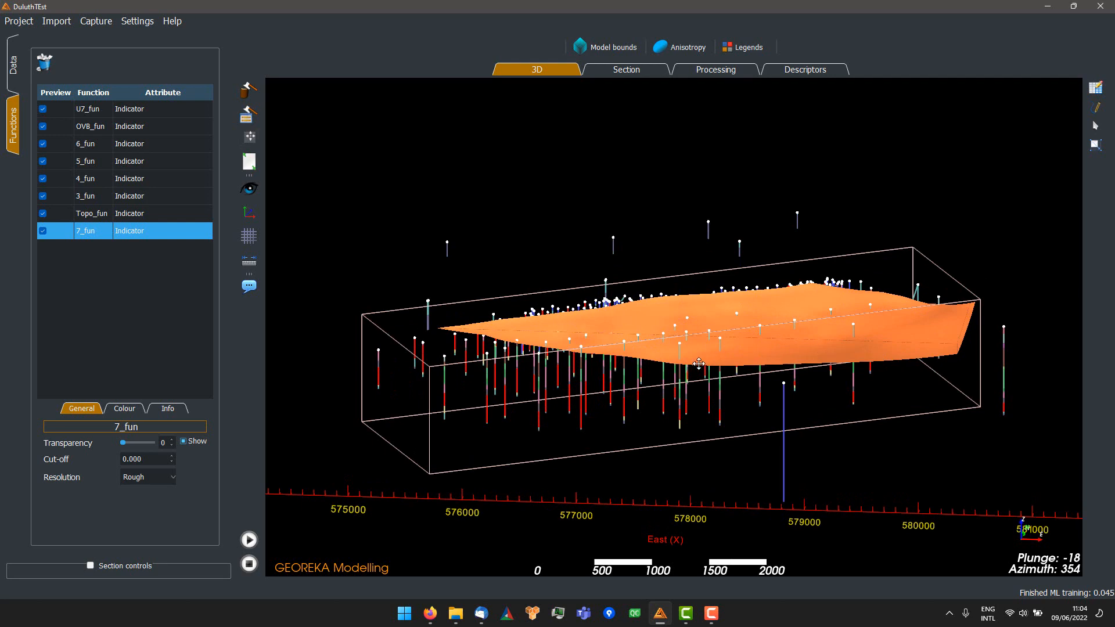
pyautogui.scroll(7, 697, 365)
pyautogui.moveTo(691, 449); pyautogui.dragTo(664, 346)
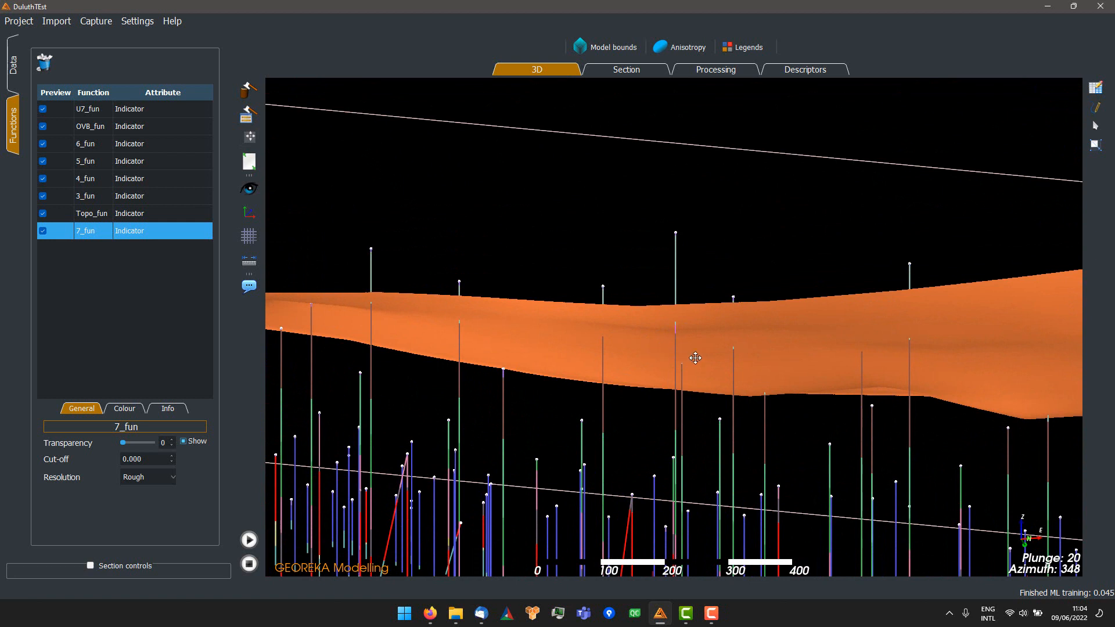
pyautogui.moveTo(695, 358); pyautogui.dragTo(556, 349, button='middle')
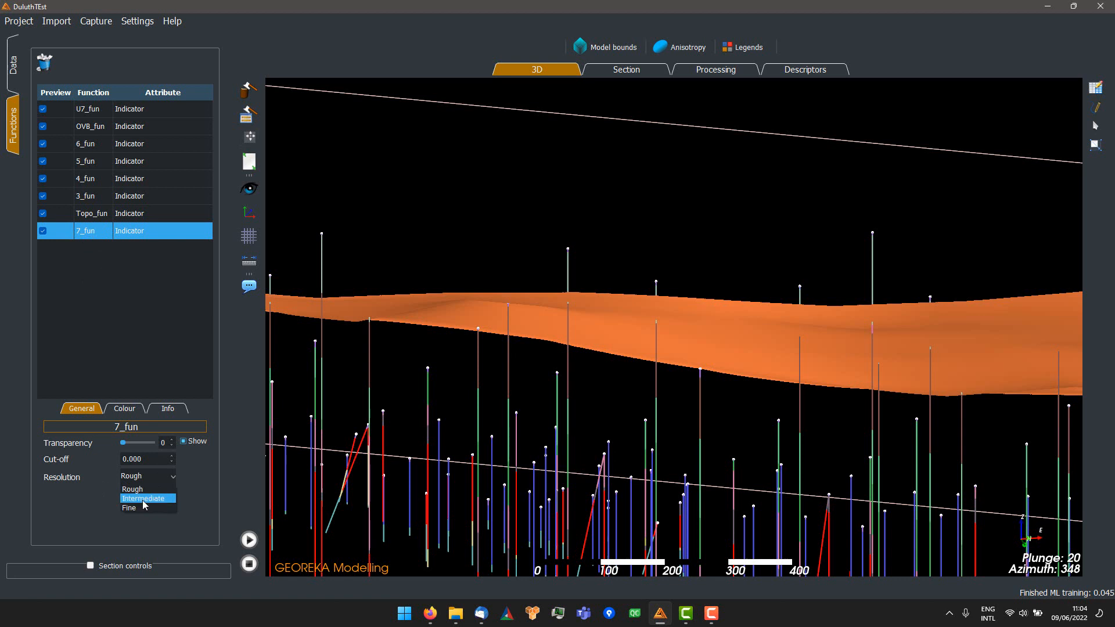
# Step: Set the 7_fun surface resolution to Fine and inspect its shape along the drillholes
pyautogui.click(144, 508)
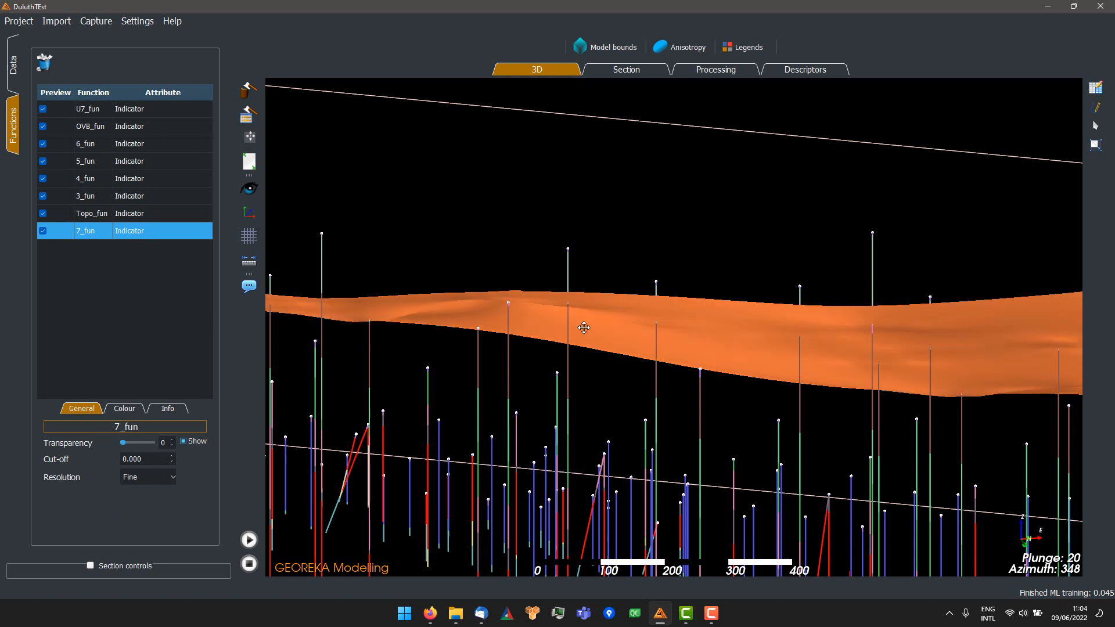
pyautogui.scroll(5, 650, 318)
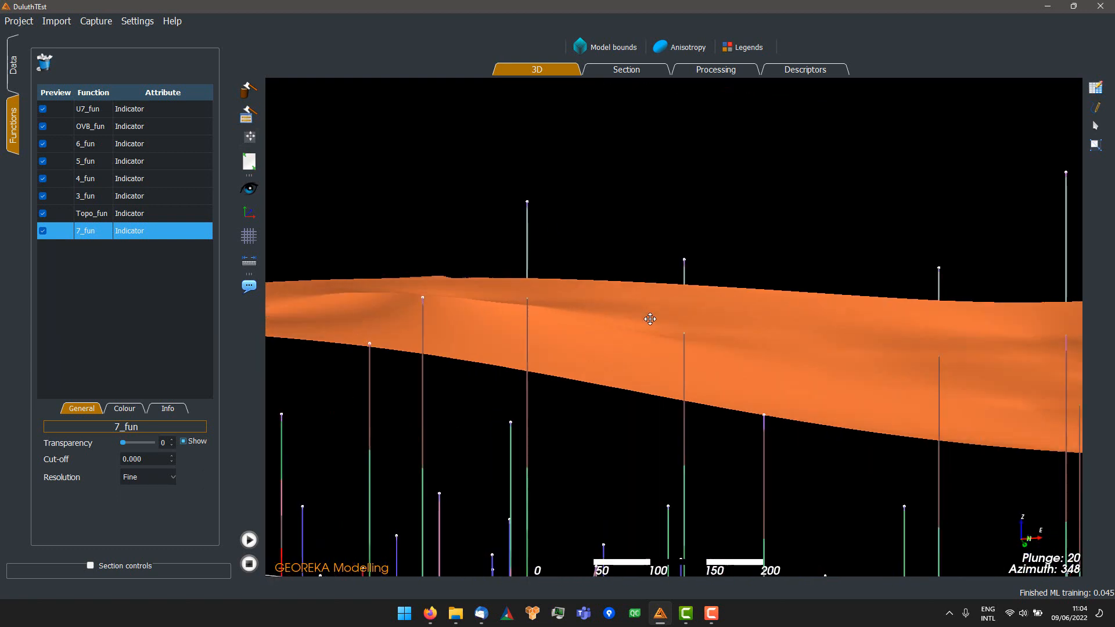
pyautogui.moveTo(706, 341); pyautogui.dragTo(697, 394)
pyautogui.scroll(-2, 696, 394)
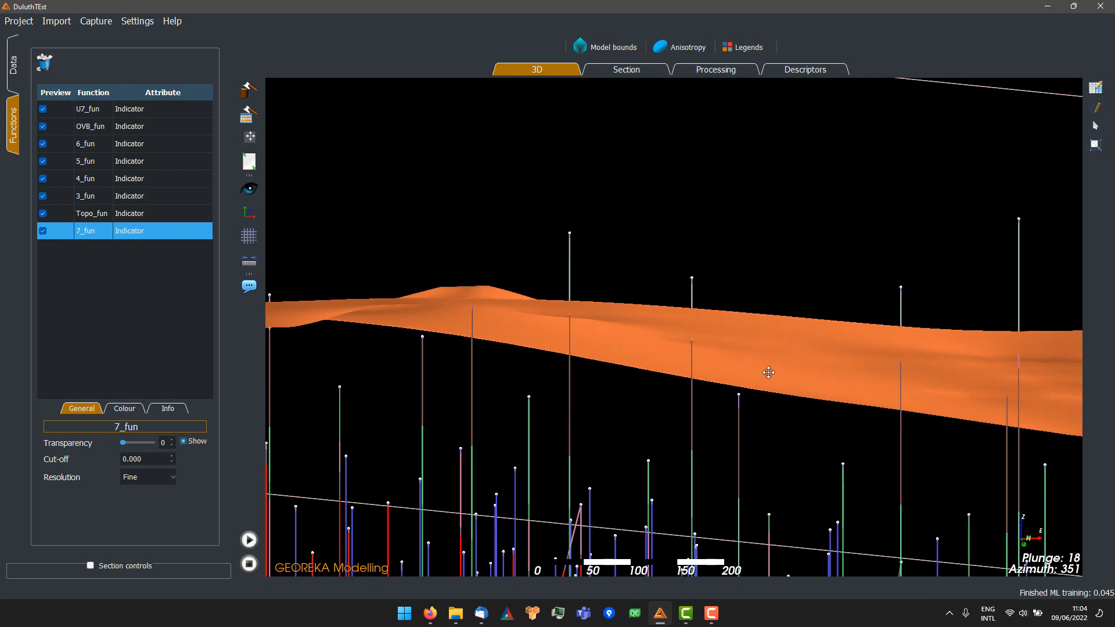
pyautogui.scroll(-3, 768, 372)
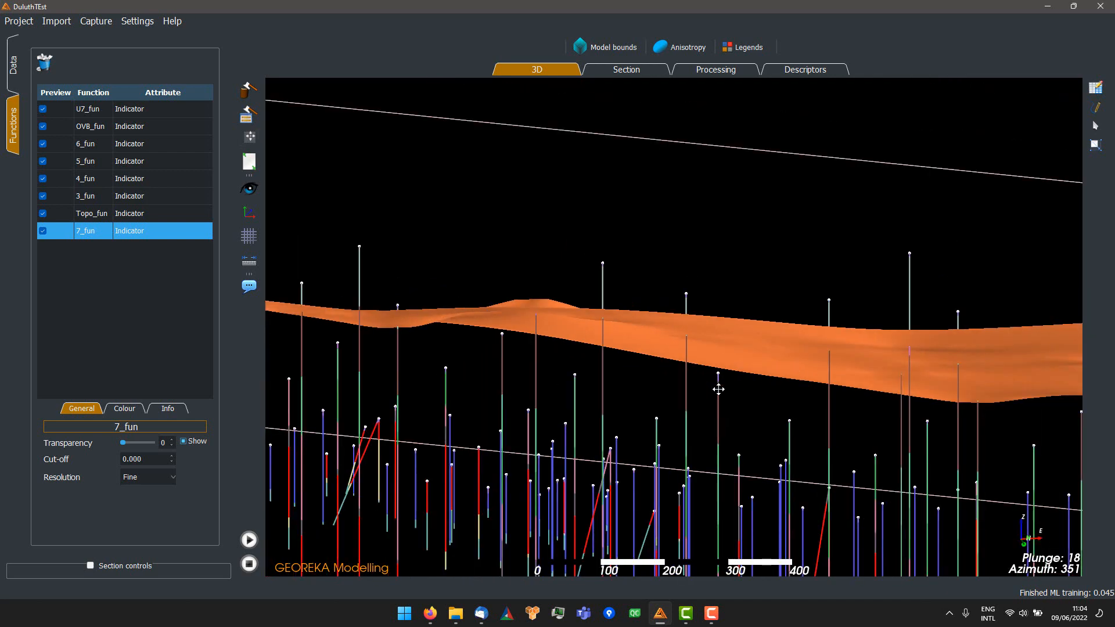
pyautogui.moveTo(716, 385); pyautogui.dragTo(811, 433)
pyautogui.moveTo(824, 405); pyautogui.dragTo(682, 342, button='middle')
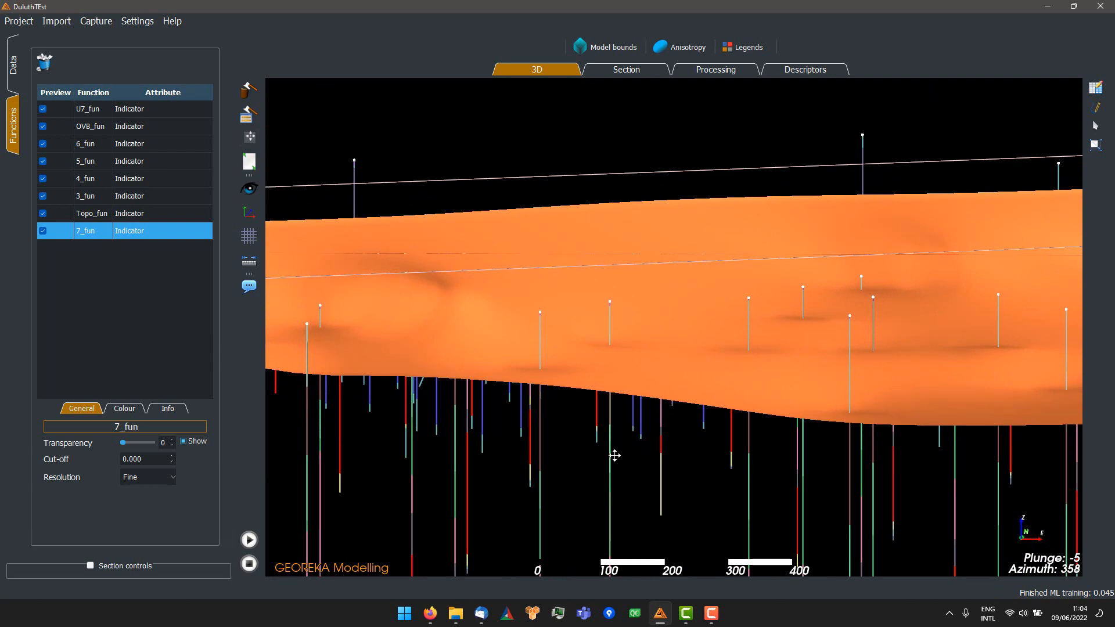
pyautogui.moveTo(615, 455); pyautogui.dragTo(674, 500)
pyautogui.scroll(-5, 671, 364)
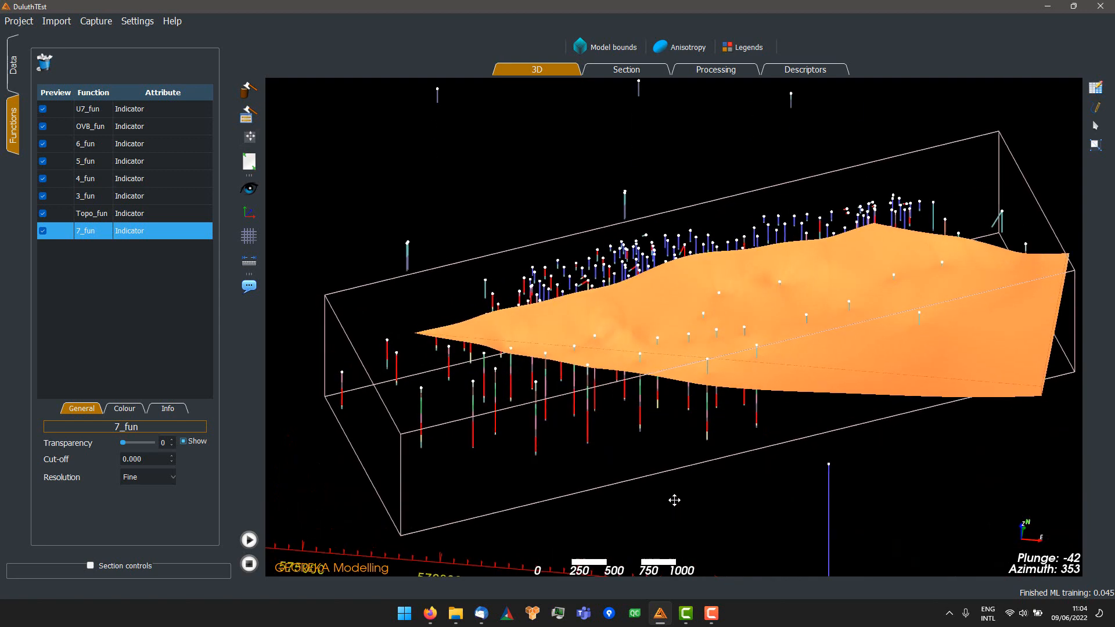
# Step: Shrink the model extent from both ends to lengths of about 1918 × 2032 × 985 around the central part of the surface and apply it
pyautogui.click(597, 47)
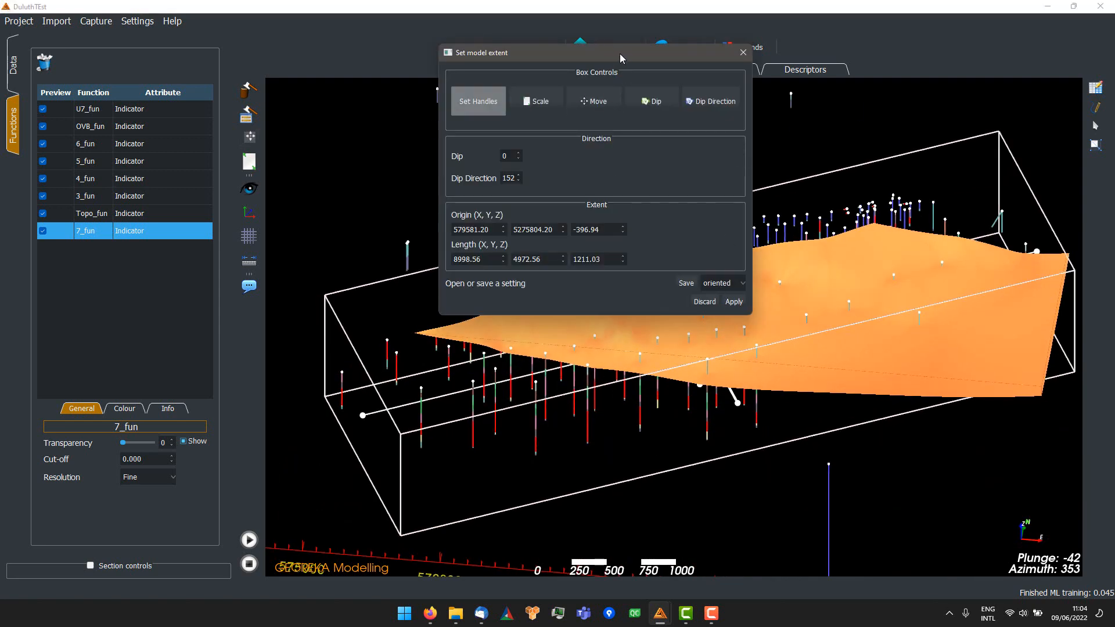
pyautogui.moveTo(618, 54); pyautogui.dragTo(232, 58)
pyautogui.moveTo(363, 415); pyautogui.dragTo(604, 377)
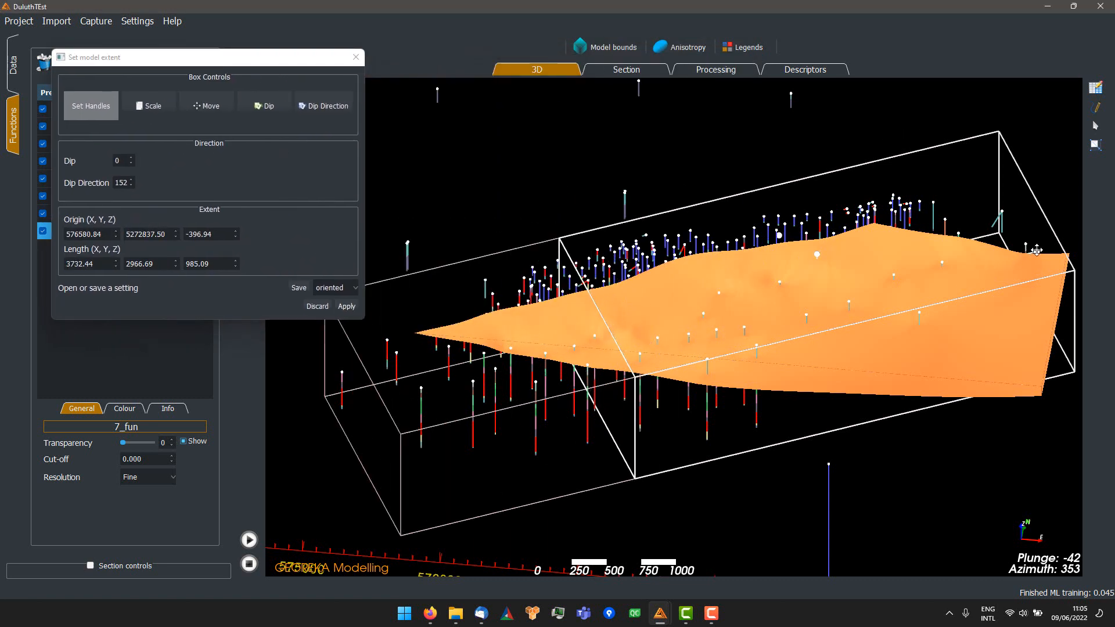
pyautogui.moveTo(1036, 250); pyautogui.dragTo(758, 343)
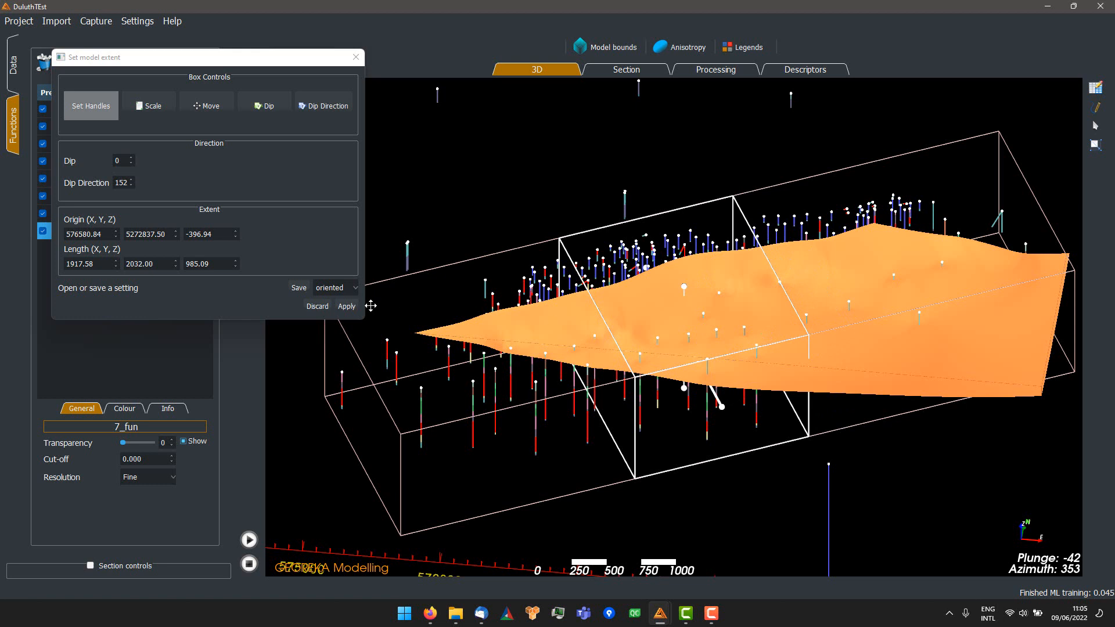
pyautogui.click(340, 307)
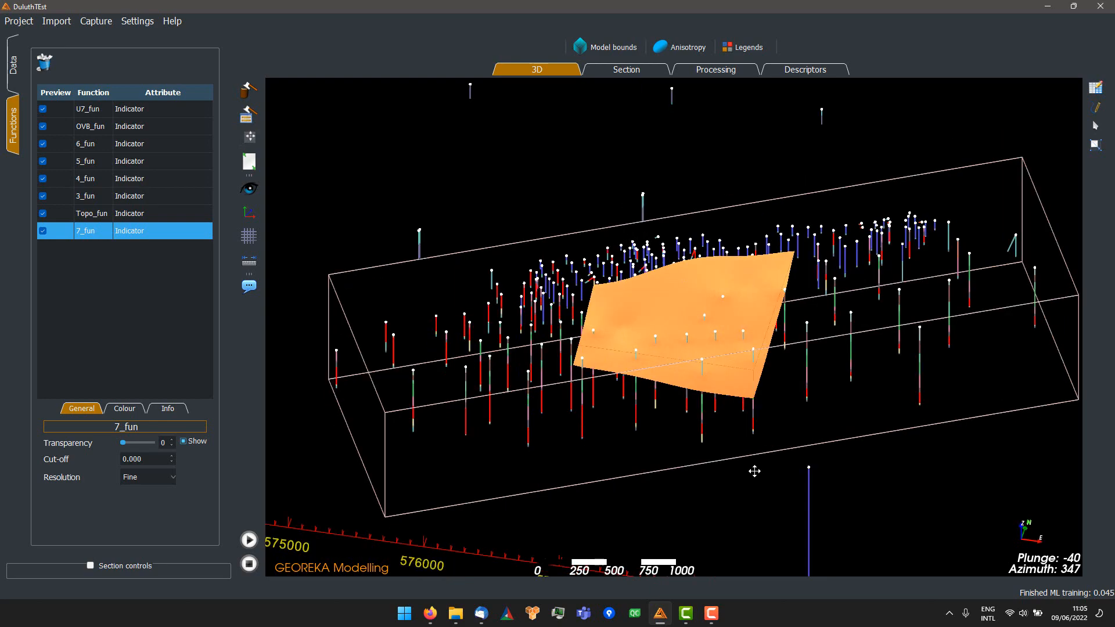
# Step: Examine the 7_fun surface within the reduced extent, checking how it meets the drillhole contacts from above and underneath
pyautogui.scroll(5, 753, 470)
pyautogui.scroll(-5, 801, 461)
pyautogui.moveTo(814, 468); pyautogui.dragTo(806, 296)
pyautogui.scroll(3, 803, 356)
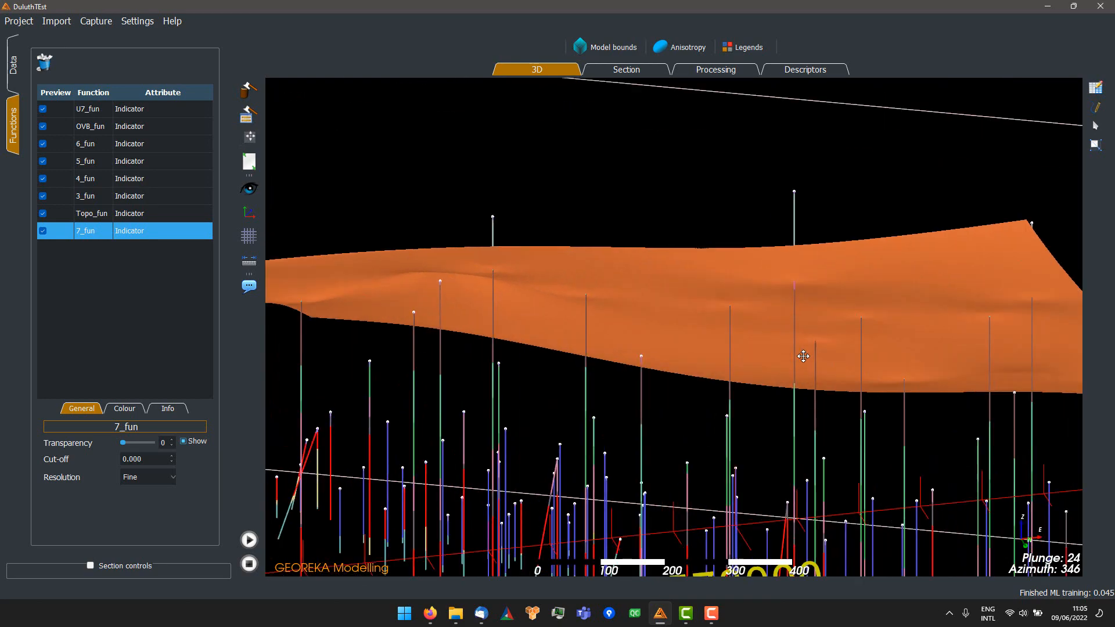
pyautogui.scroll(5, 803, 356)
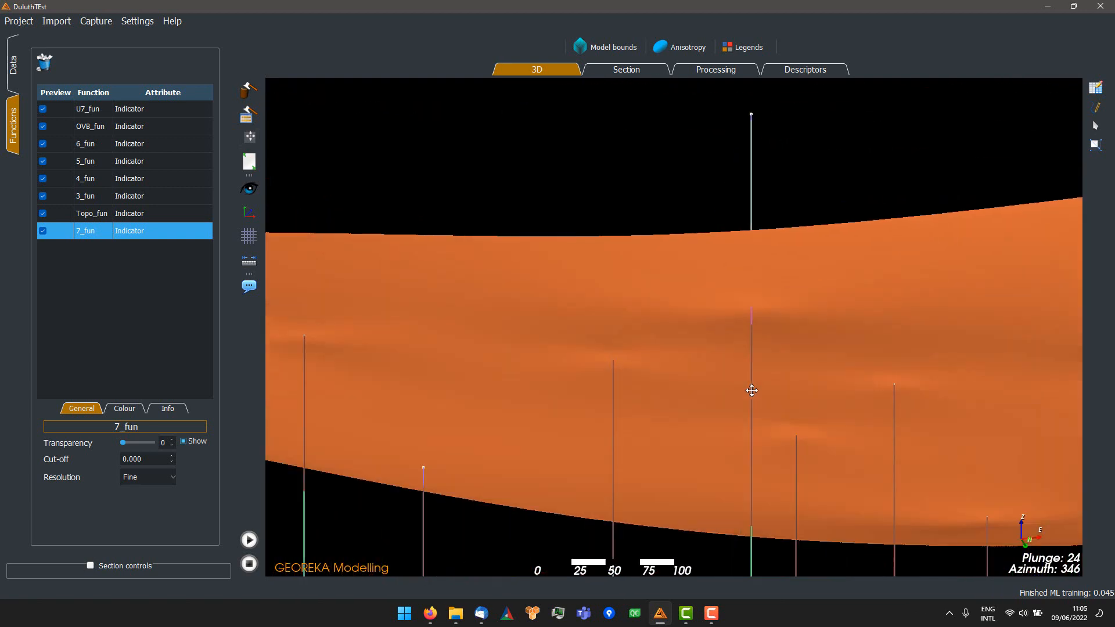
pyautogui.scroll(-3, 870, 421)
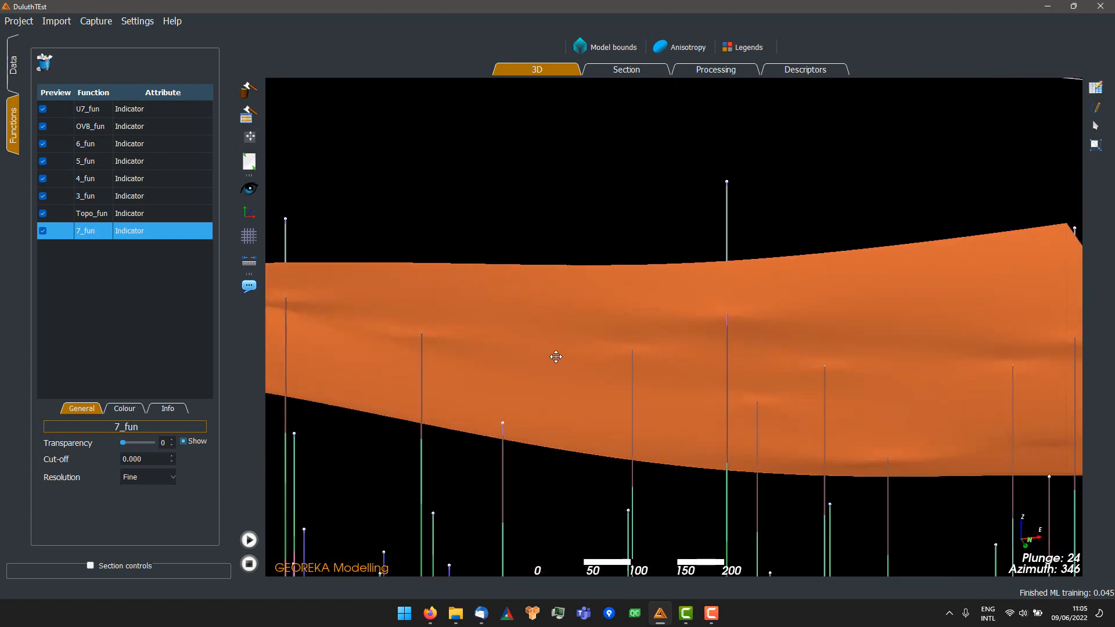
pyautogui.moveTo(802, 374); pyautogui.dragTo(713, 447)
pyautogui.scroll(-3, 696, 402)
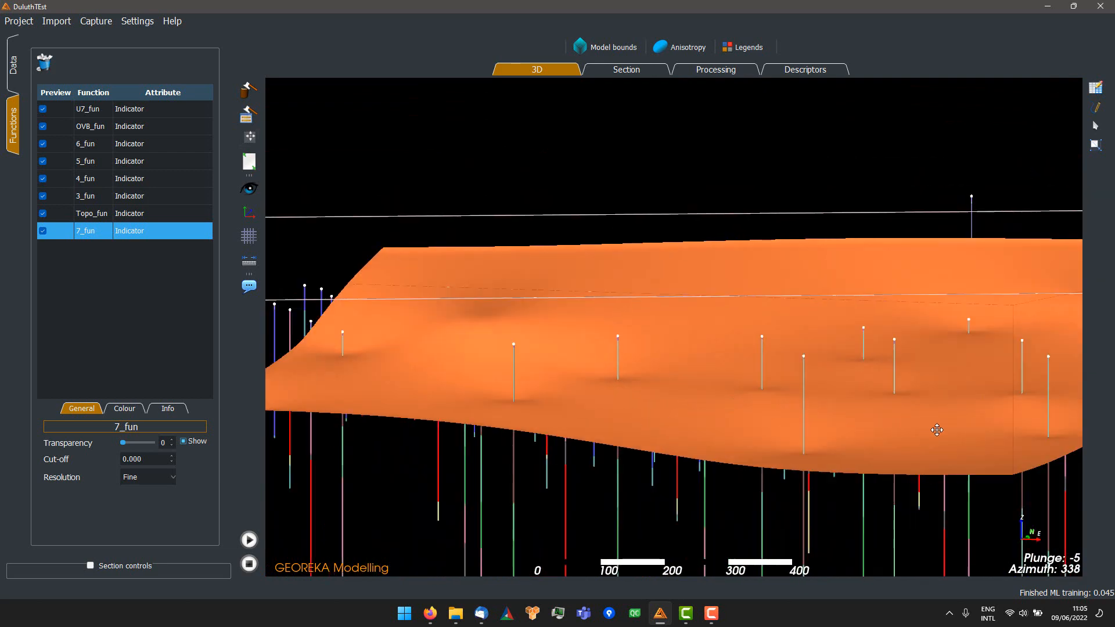
pyautogui.moveTo(865, 428); pyautogui.dragTo(921, 436)
pyautogui.scroll(-2, 864, 415)
pyautogui.moveTo(680, 400); pyautogui.dragTo(666, 369)
pyautogui.moveTo(864, 381); pyautogui.dragTo(563, 386)
pyautogui.scroll(-3, 714, 378)
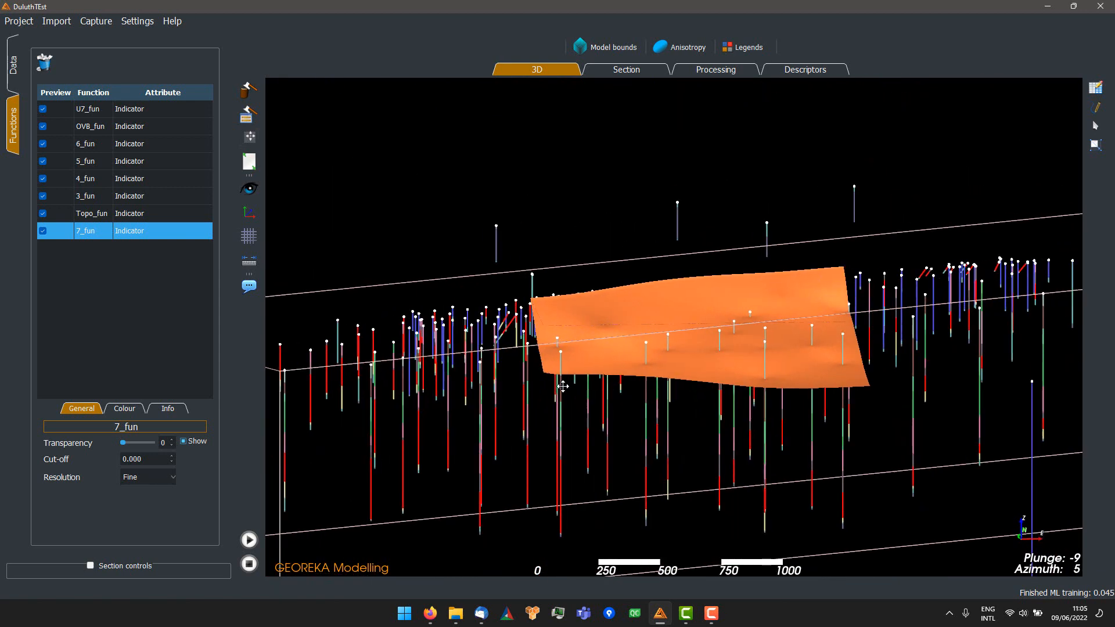
pyautogui.scroll(-2, 674, 219)
pyautogui.scroll(4, 723, 265)
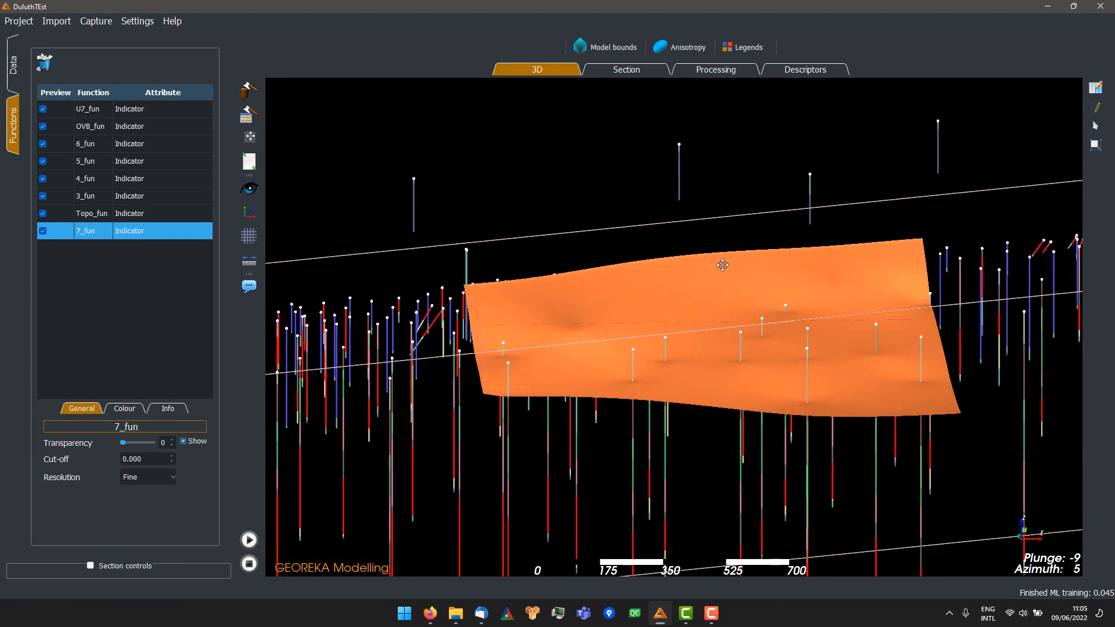
pyautogui.moveTo(759, 291); pyautogui.dragTo(672, 281, button='middle')
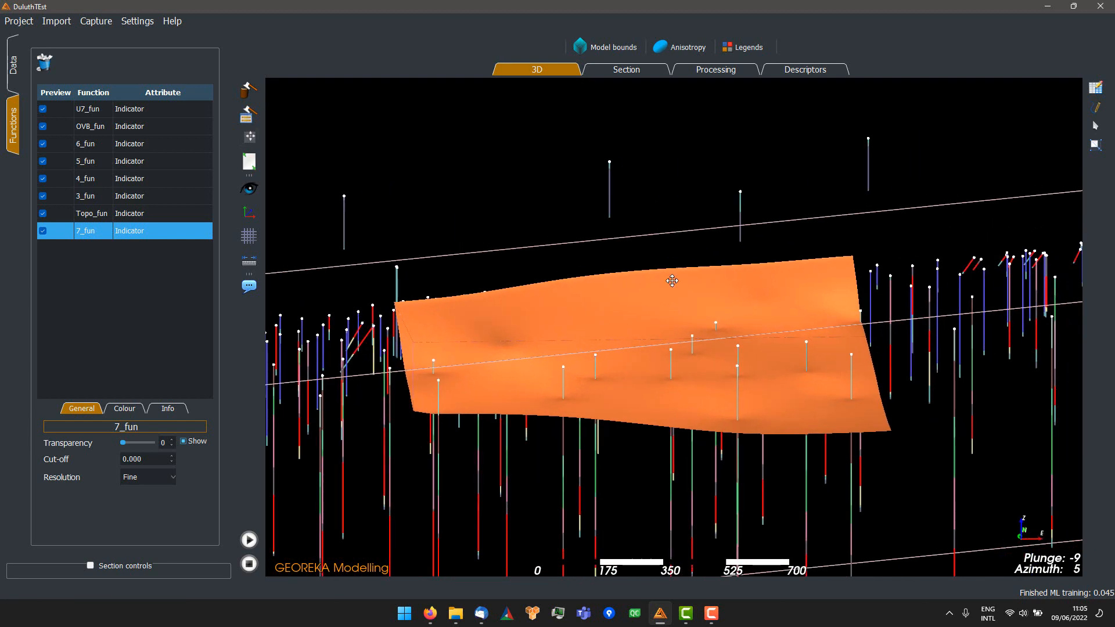
# Step: Set the fitting type of the 7_fun classification function to Rational Quadratic and rerun the workflow
pyautogui.click(700, 70)
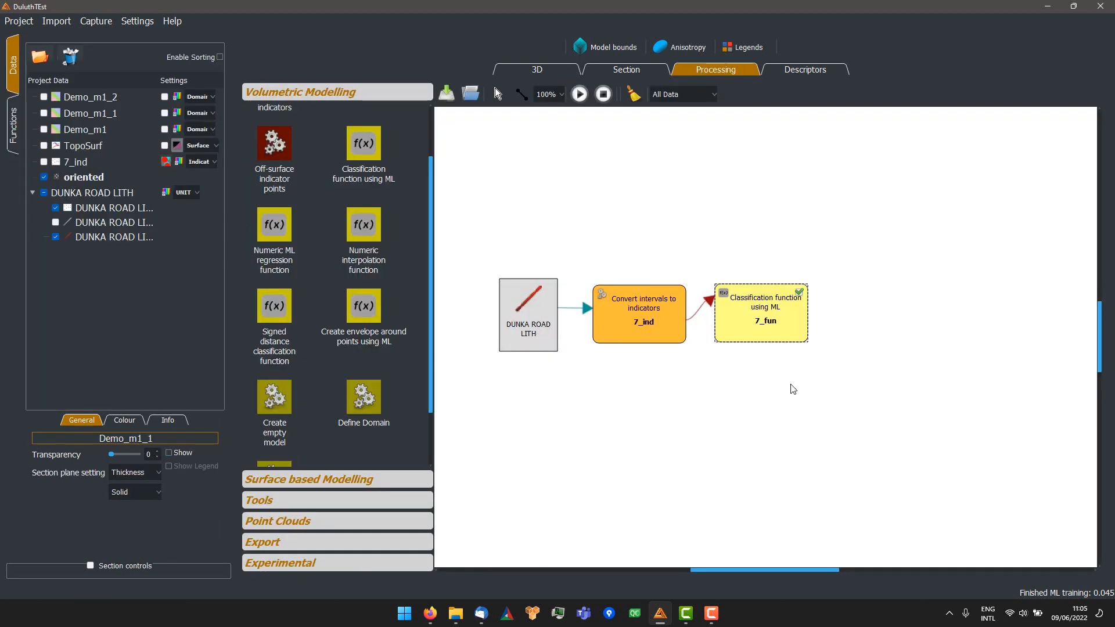
pyautogui.doubleClick(748, 313)
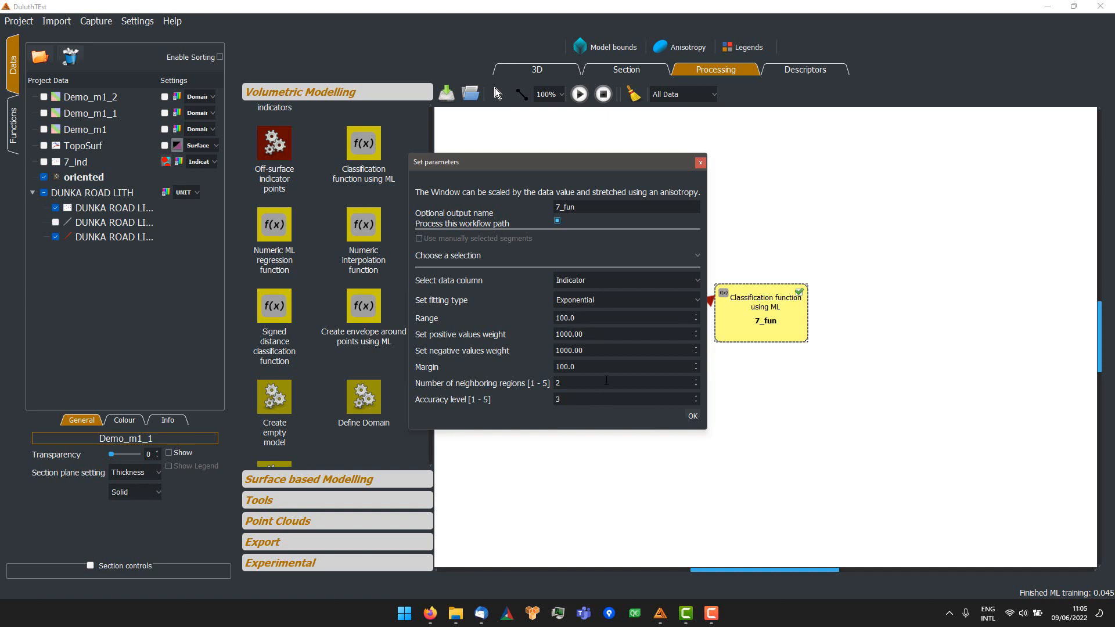
pyautogui.click(579, 302)
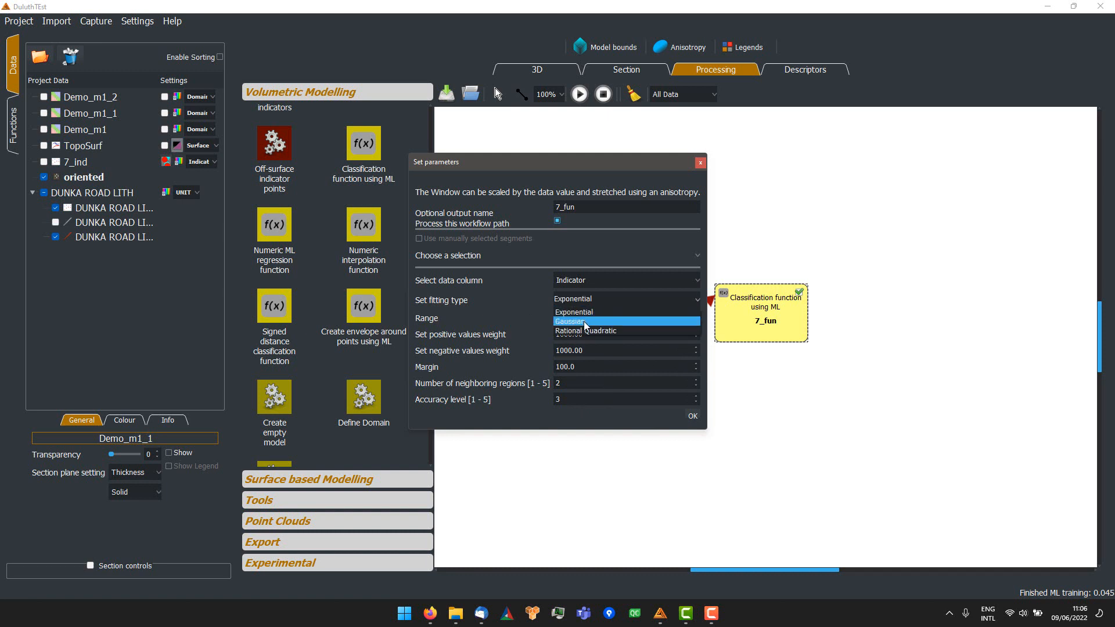
pyautogui.click(586, 334)
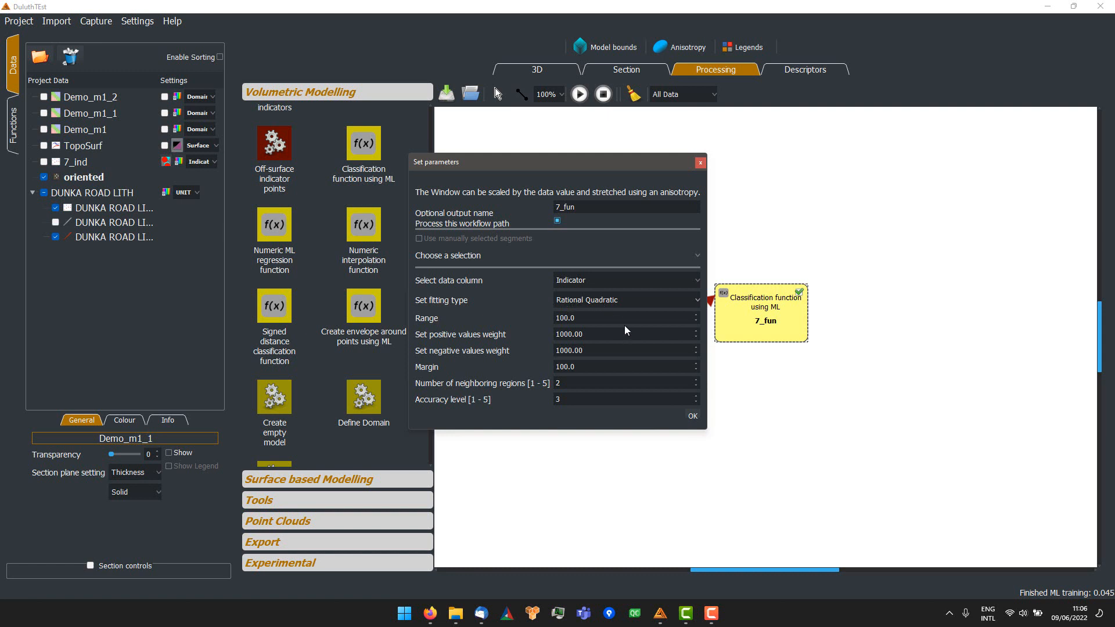
pyautogui.click(693, 416)
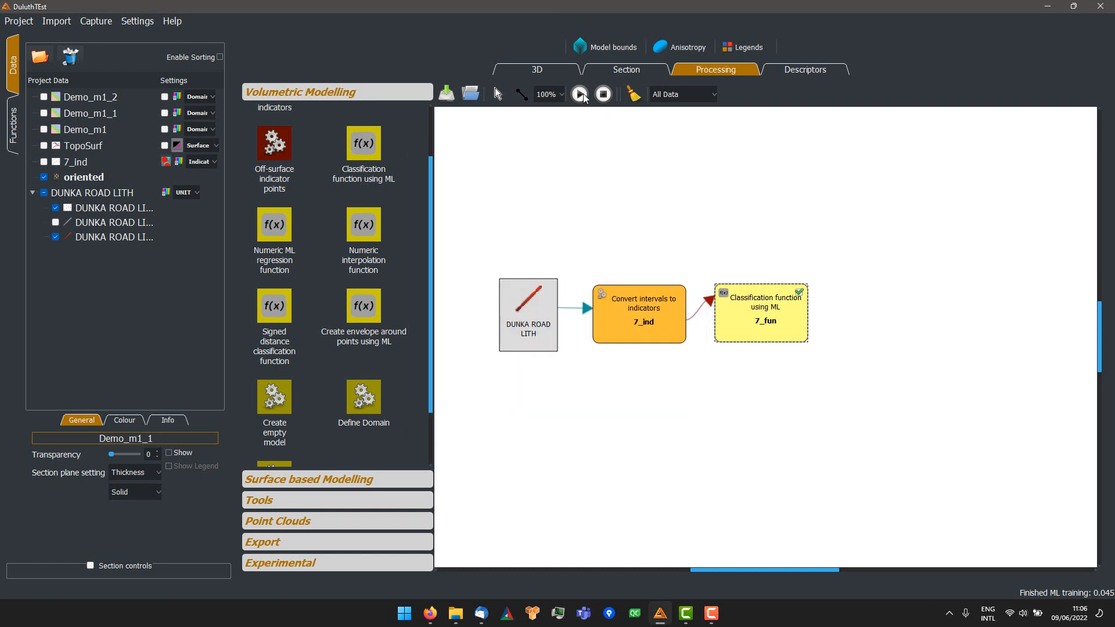
# Step: Examine the Rational Quadratic version of the 7_fun surface in 3D, checking its curvature and edges from several directions
pyautogui.click(549, 71)
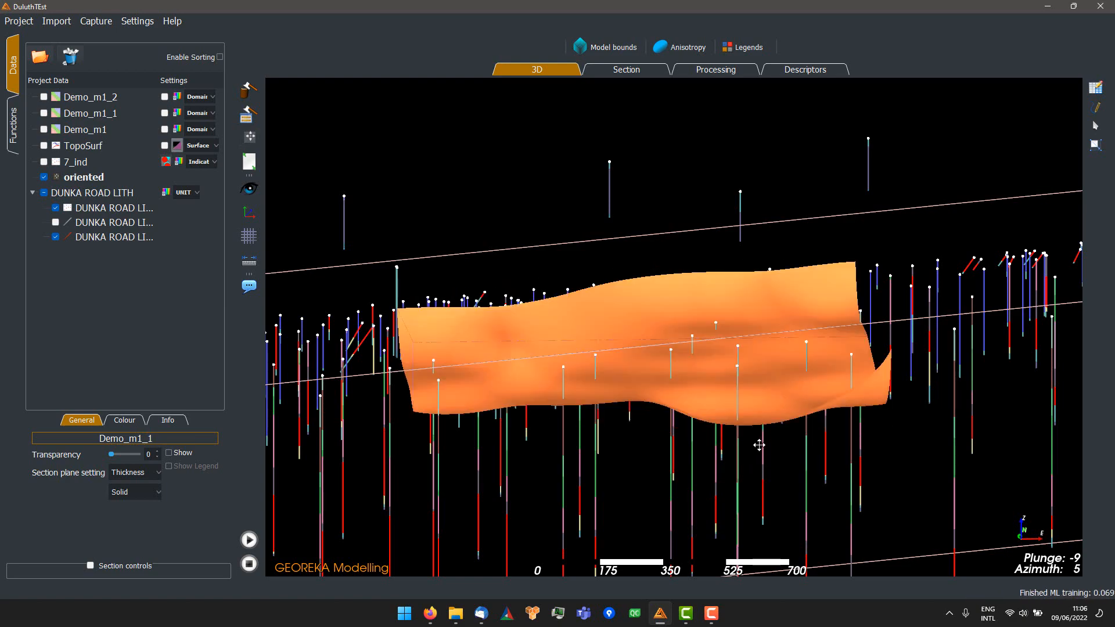
pyautogui.moveTo(754, 454); pyautogui.dragTo(629, 441)
pyautogui.scroll(2, 777, 425)
pyautogui.moveTo(837, 417); pyautogui.dragTo(725, 412)
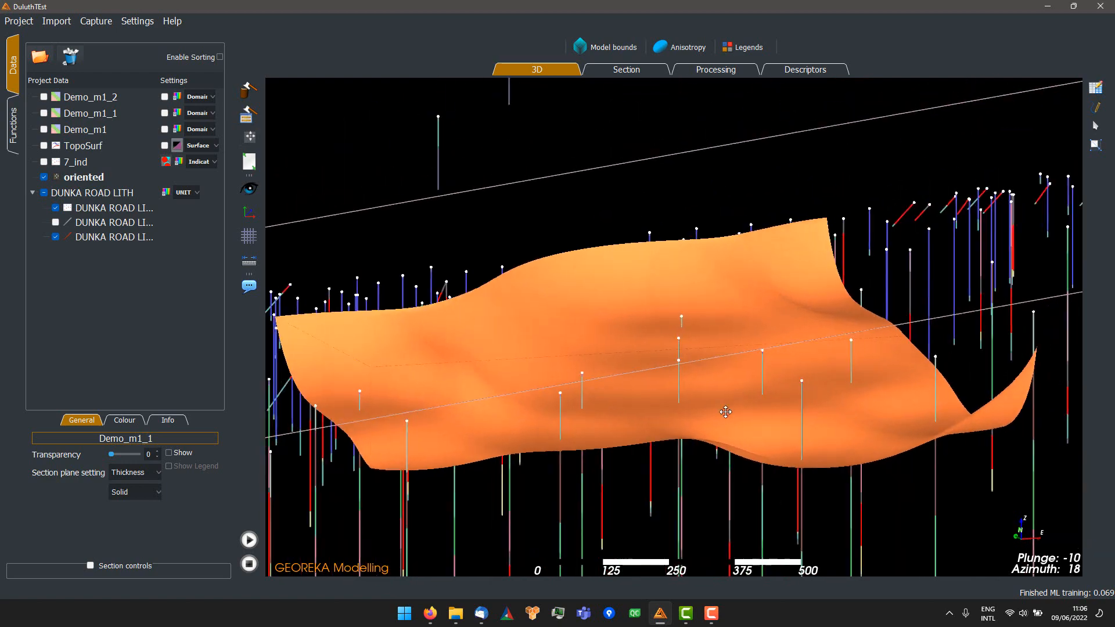
pyautogui.moveTo(657, 429); pyautogui.dragTo(801, 324)
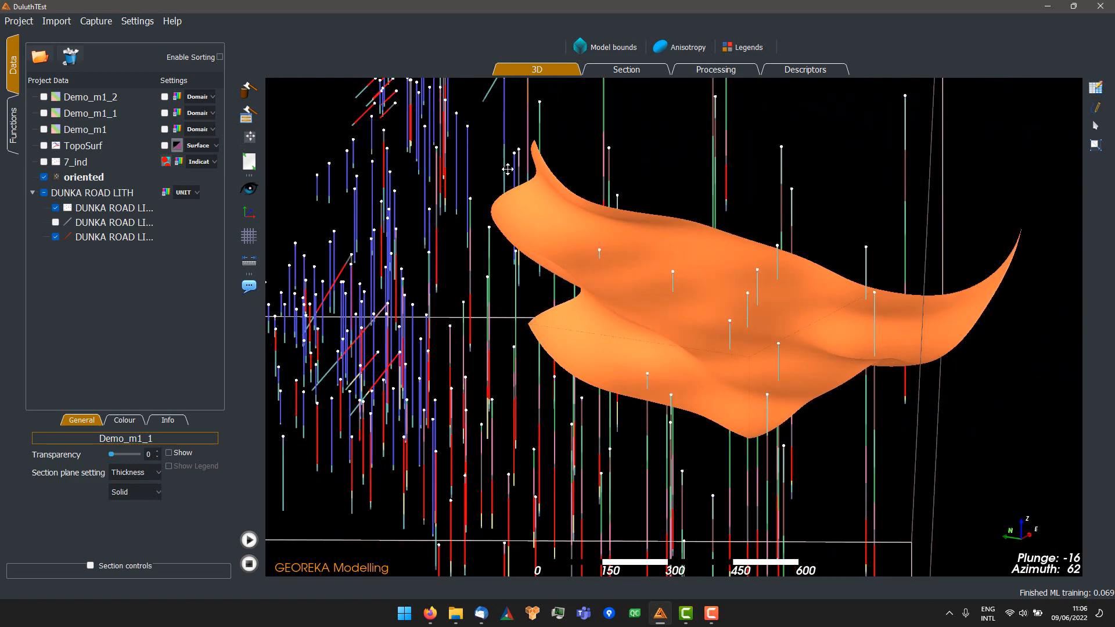
pyautogui.moveTo(621, 276); pyautogui.dragTo(494, 327)
pyautogui.scroll(-8, 604, 298)
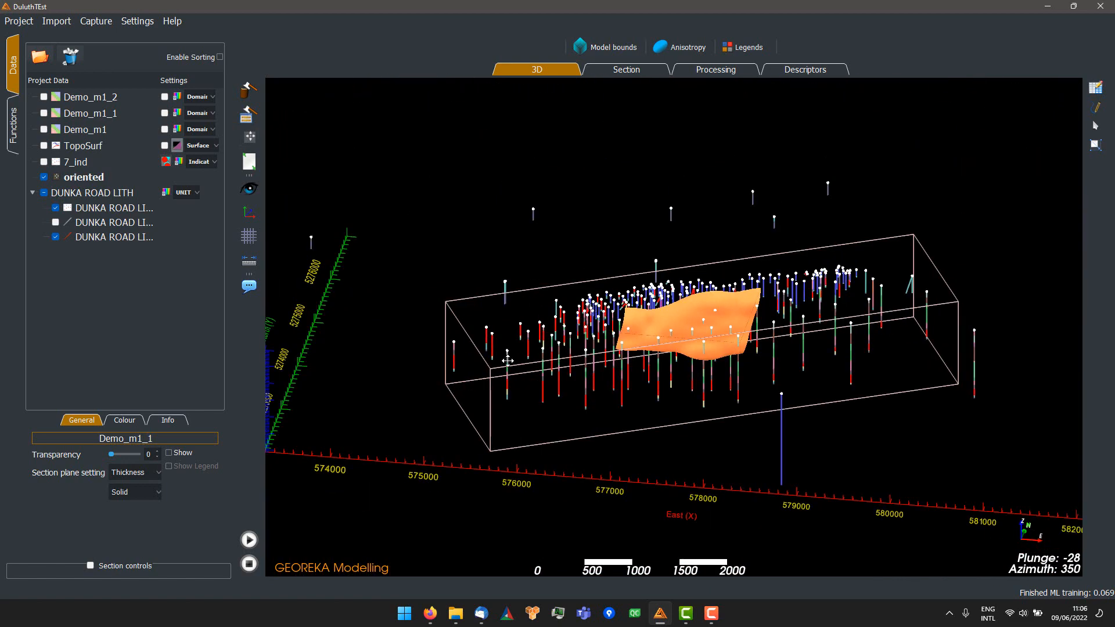
pyautogui.scroll(5, 653, 360)
pyautogui.scroll(-2, 645, 354)
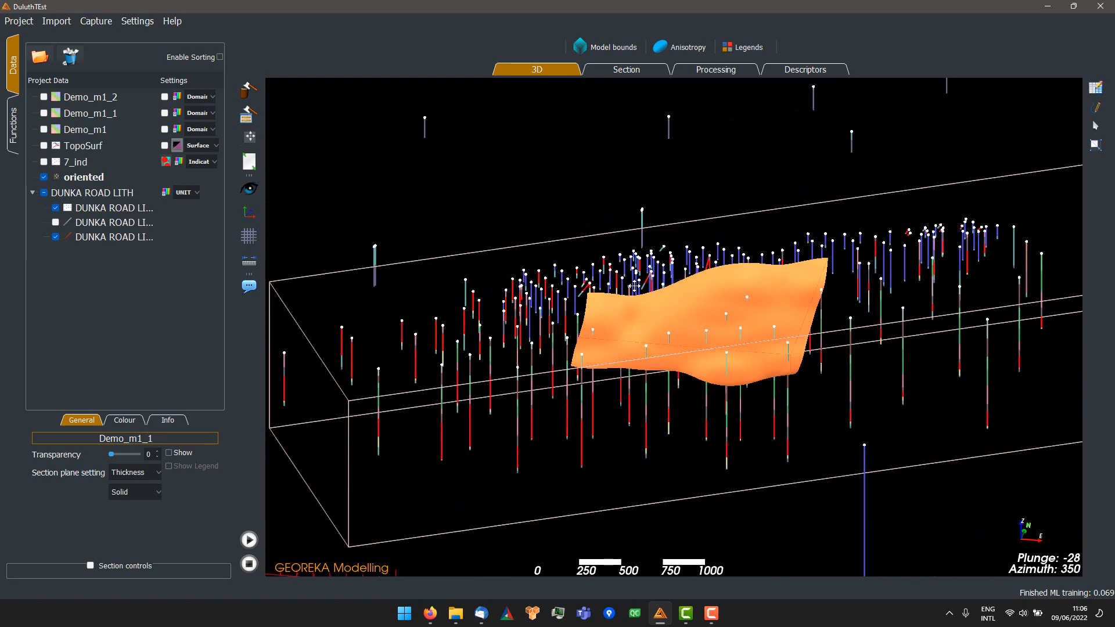
pyautogui.moveTo(648, 317); pyautogui.dragTo(755, 325)
pyautogui.scroll(3, 793, 324)
# Step: Set the range of the 7_fun classification function to 200 and rerun the workflow
pyautogui.click(726, 72)
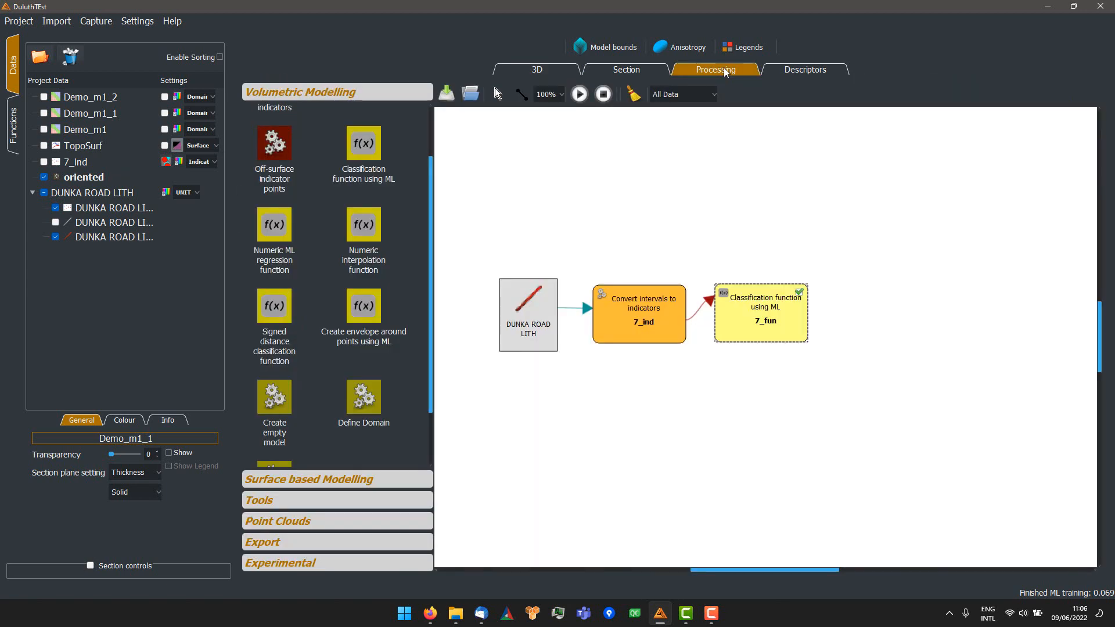
pyautogui.doubleClick(750, 312)
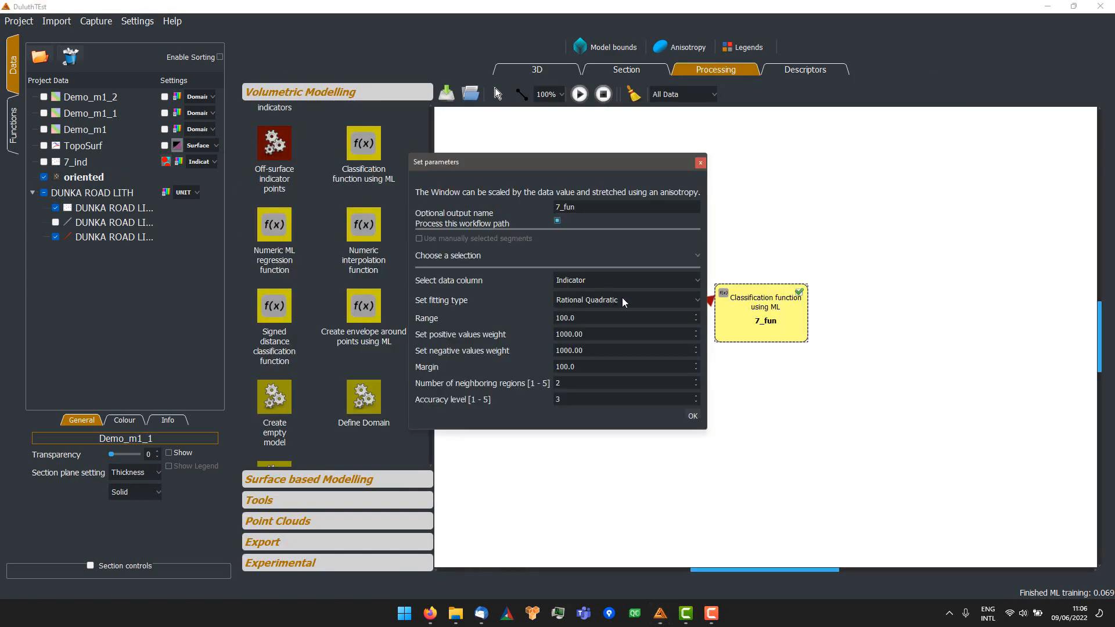
pyautogui.doubleClick(595, 318)
pyautogui.write('200')
pyautogui.press('Tab')
pyautogui.click(692, 416)
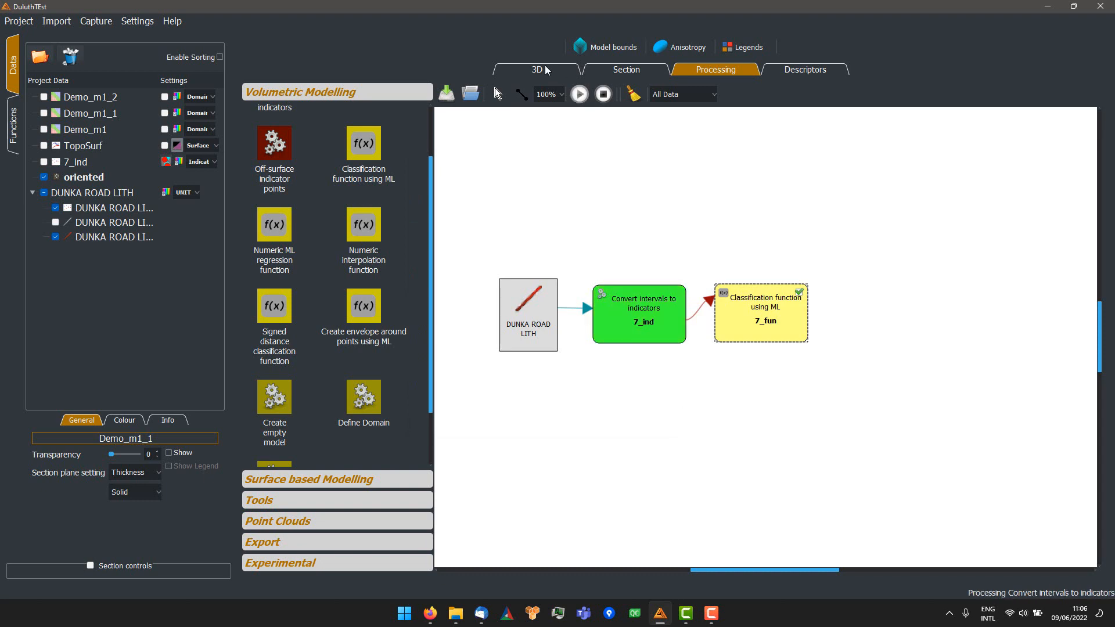
# Step: Check the recomputed 7_fun surface in 3D, and expand the model extent to the full oriented box
pyautogui.click(546, 70)
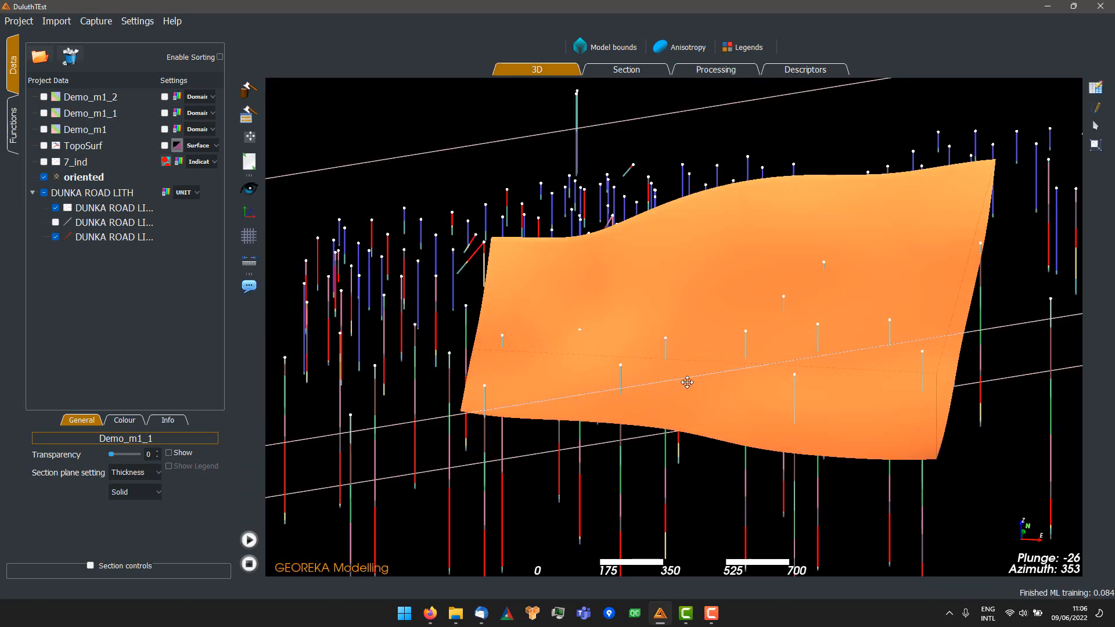
pyautogui.moveTo(686, 382); pyautogui.dragTo(878, 339)
pyautogui.moveTo(752, 338); pyautogui.dragTo(709, 350)
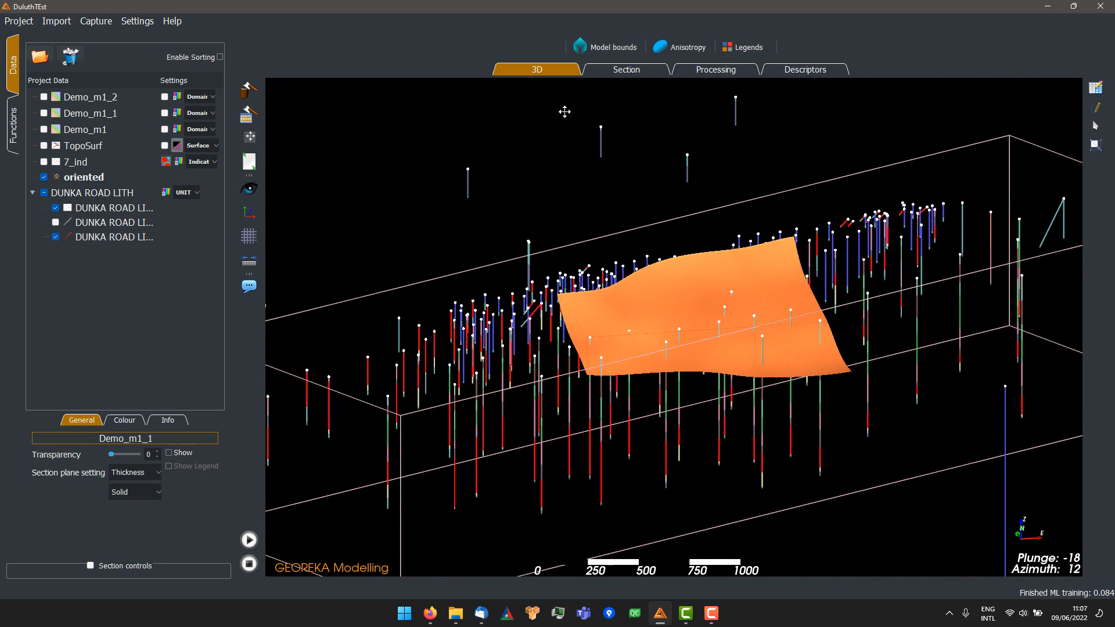
pyautogui.click(613, 49)
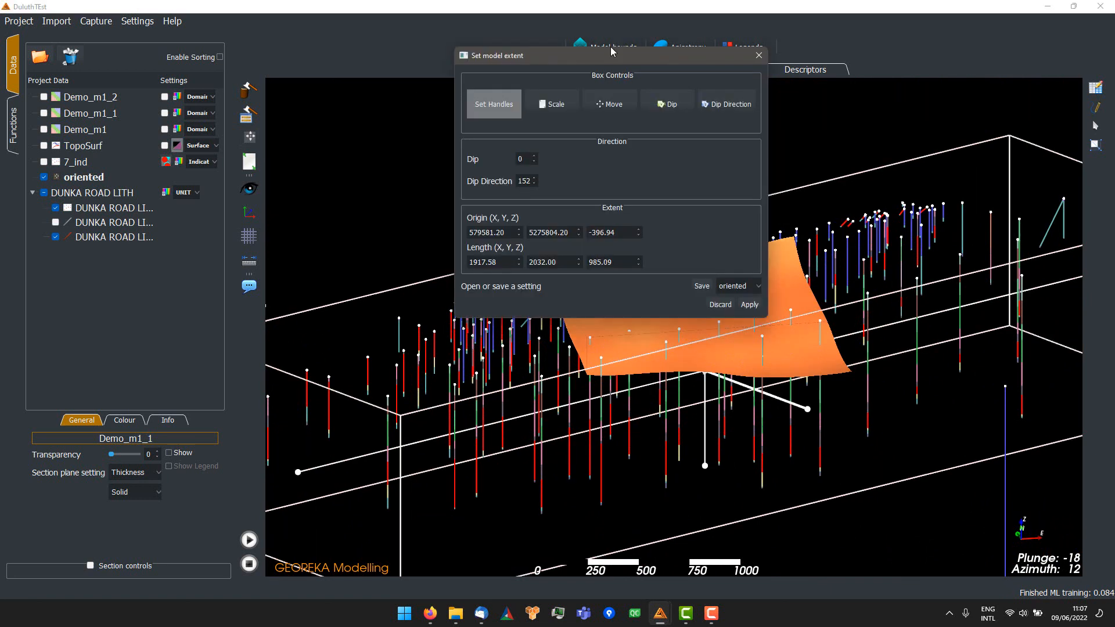
pyautogui.click(750, 305)
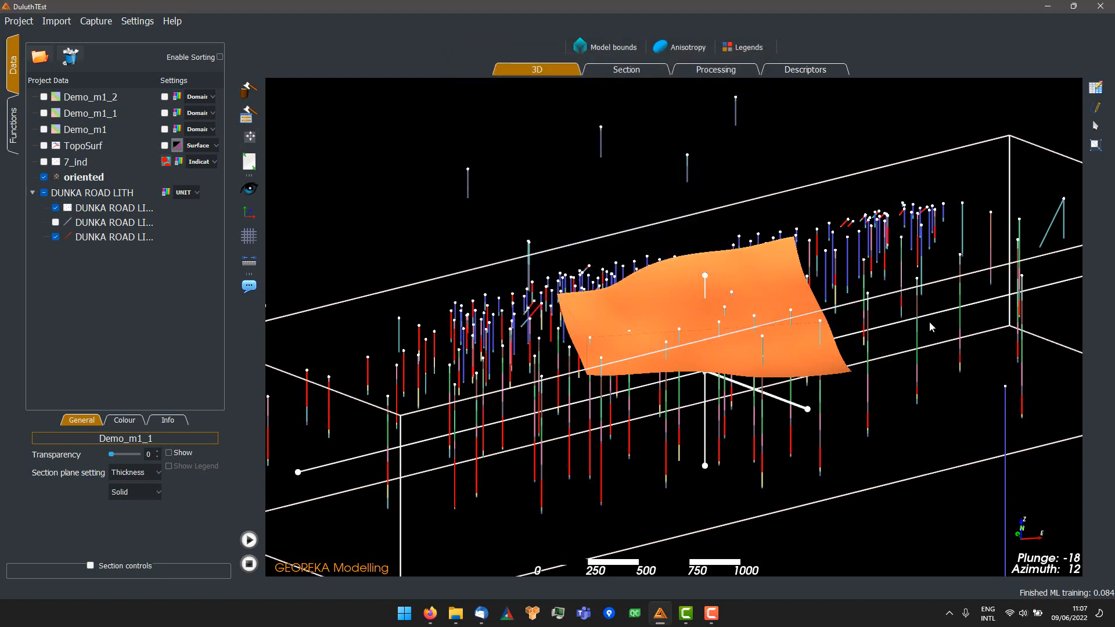
# Step: Examine the 7_fun surface across the full model extent, checking its shape and edges from several directions
pyautogui.scroll(-3, 925, 319)
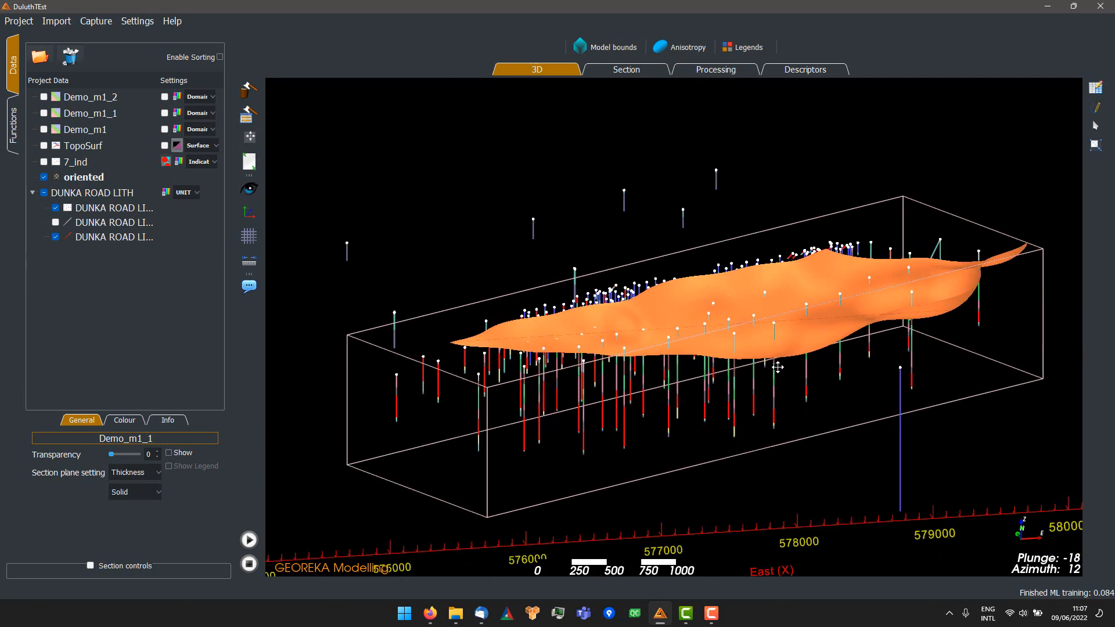
pyautogui.moveTo(925, 320); pyautogui.dragTo(824, 323)
pyautogui.scroll(4, 805, 349)
pyautogui.scroll(-3, 824, 323)
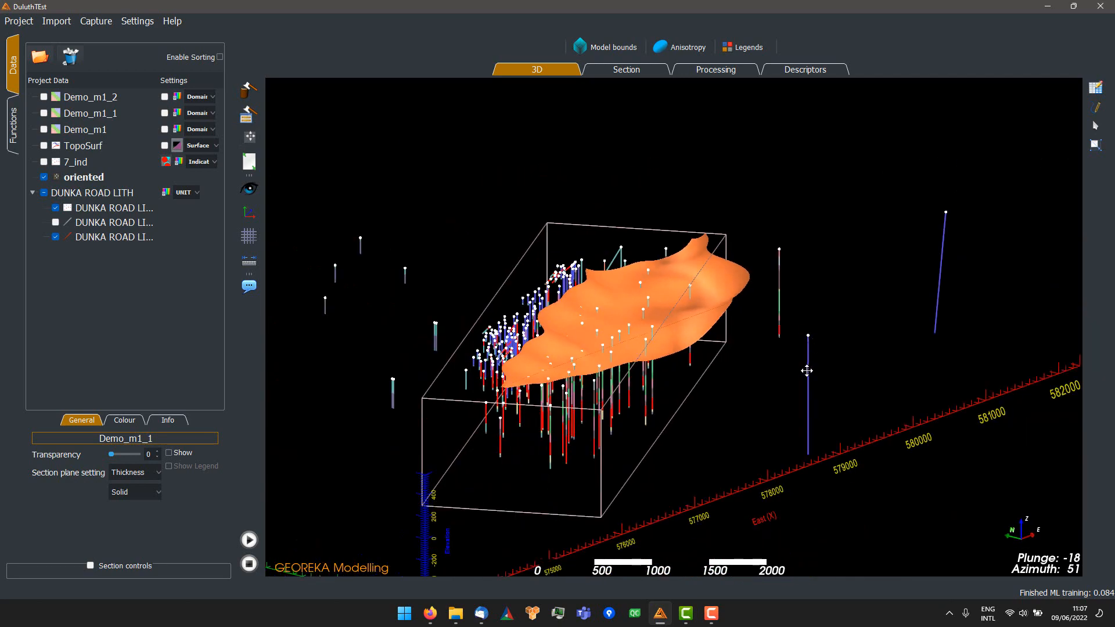
pyautogui.moveTo(807, 371); pyautogui.dragTo(716, 255)
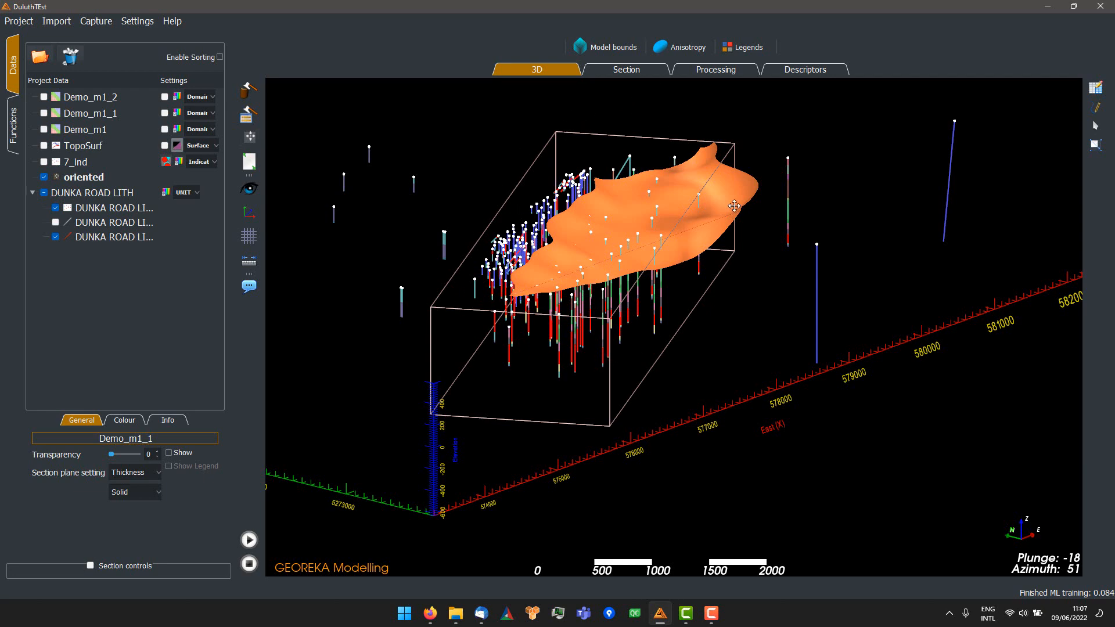
pyautogui.moveTo(658, 260); pyautogui.dragTo(755, 256)
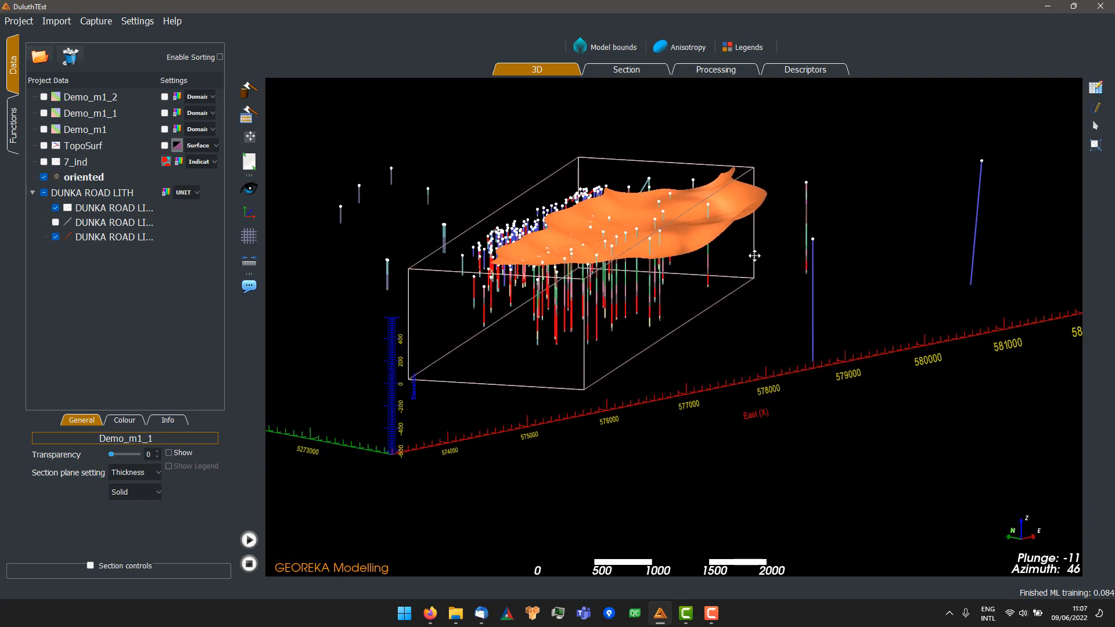
pyautogui.scroll(5, 814, 303)
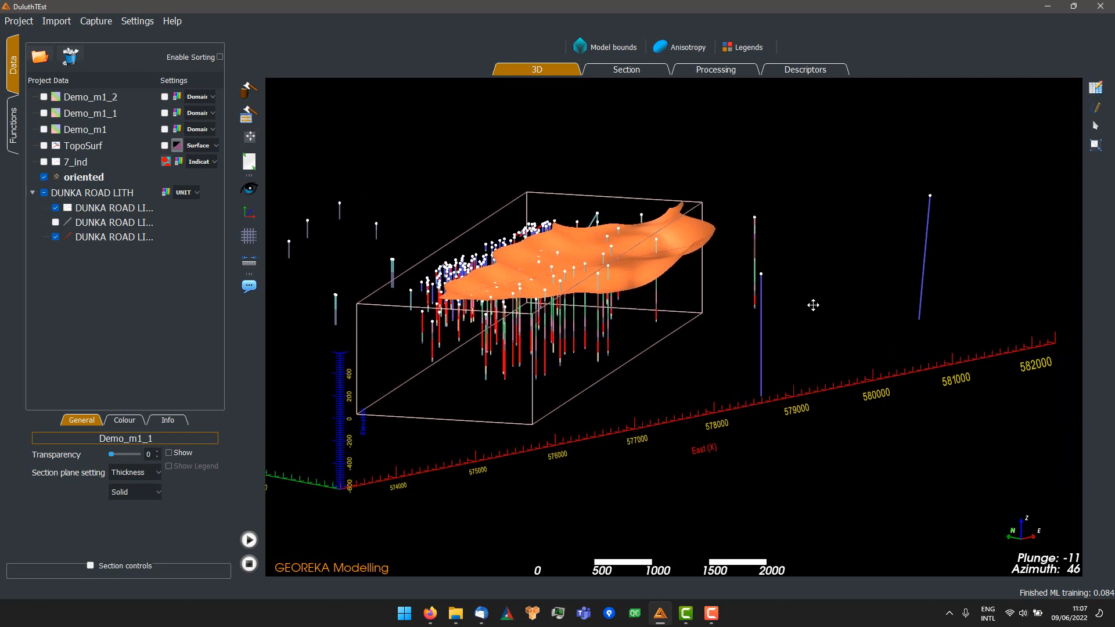
# Step: Query the lithology intervals of the two isolated drillholes outside the model extent and compare their position with the surface edge
pyautogui.click(757, 323)
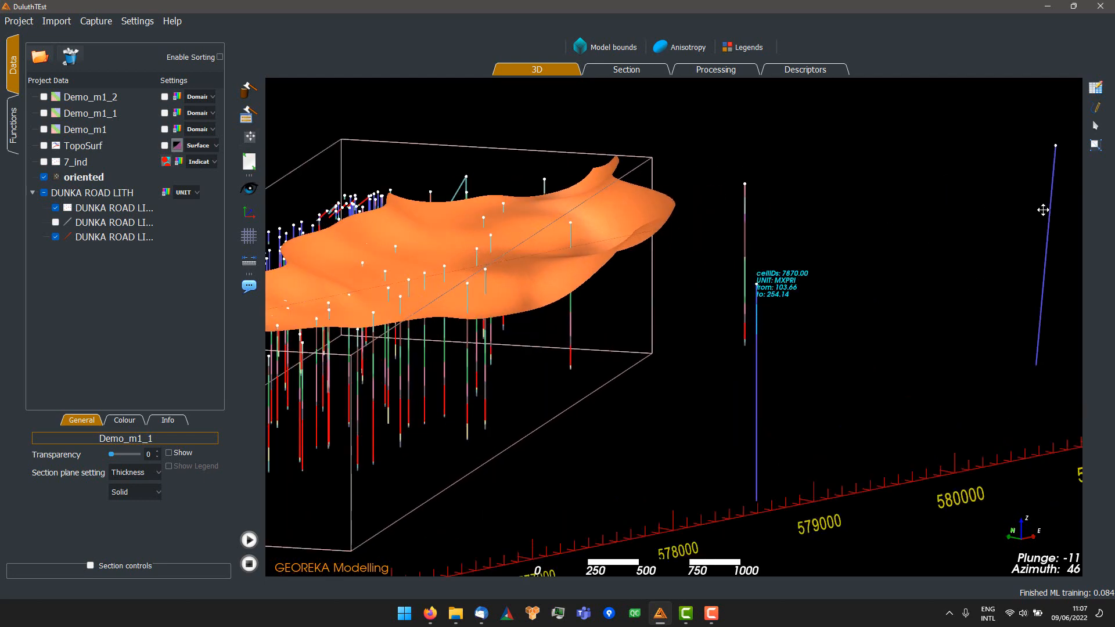
pyautogui.click(1051, 192)
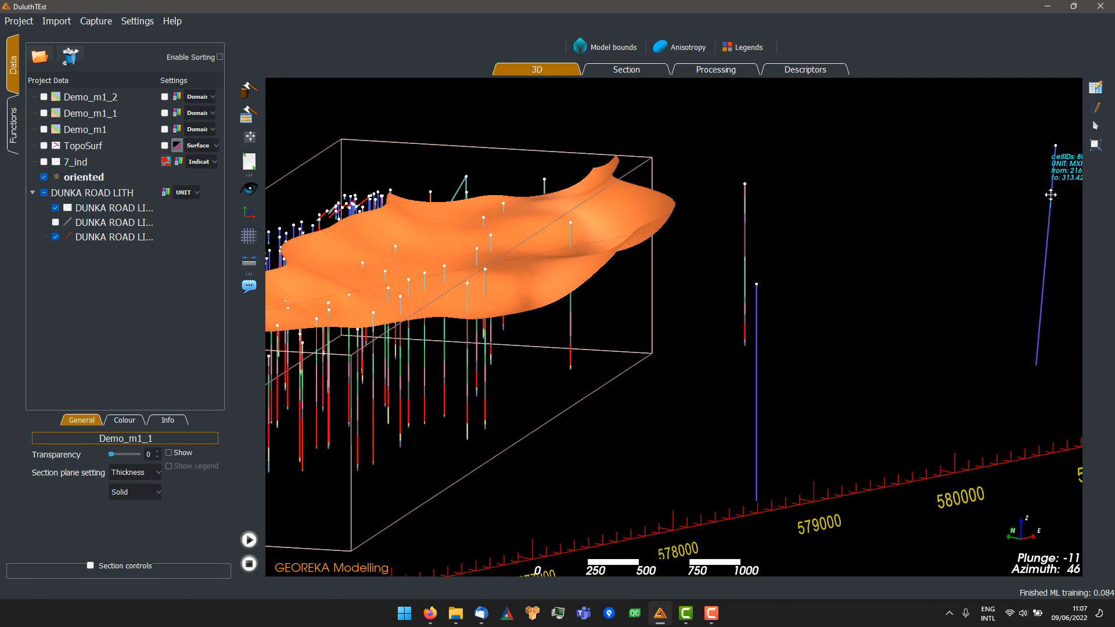
pyautogui.scroll(-3, 975, 238)
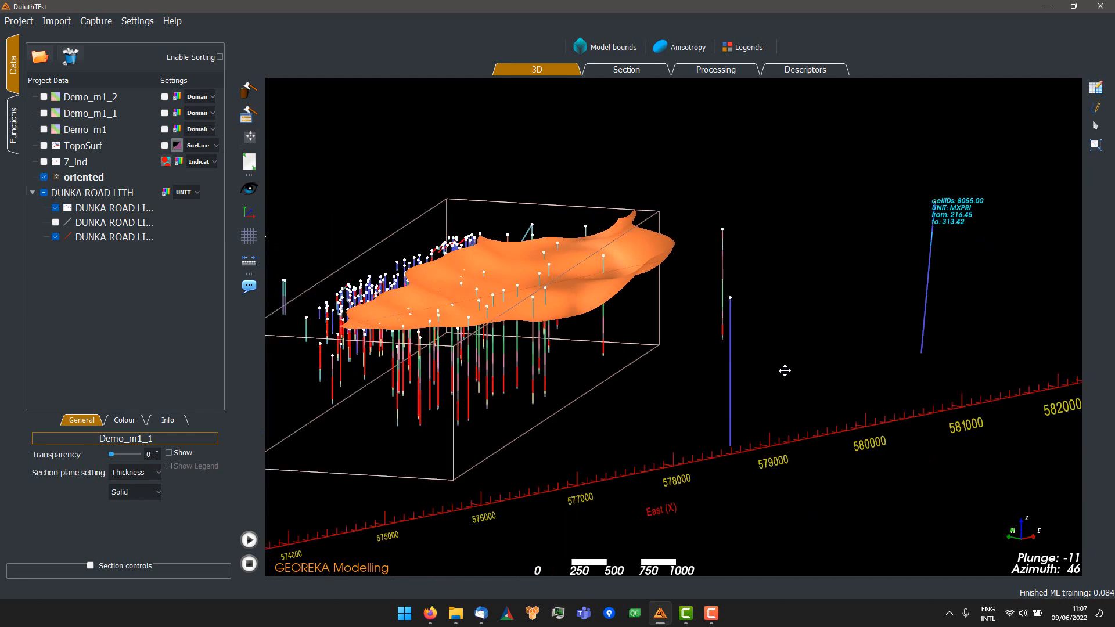
pyautogui.moveTo(687, 329); pyautogui.dragTo(587, 260)
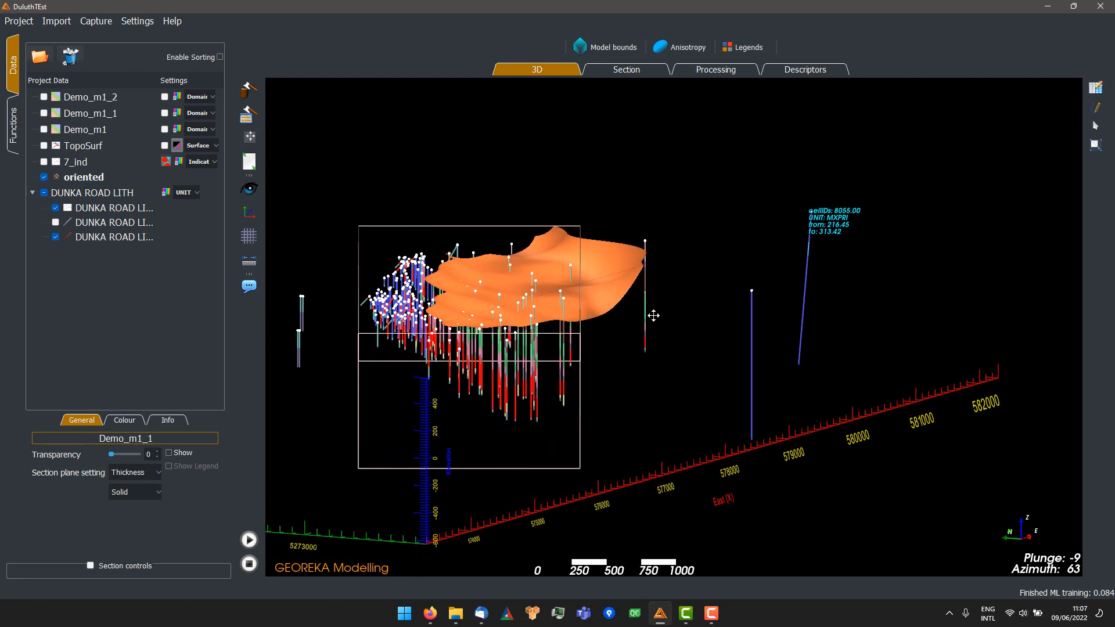
pyautogui.moveTo(643, 348); pyautogui.dragTo(572, 293)
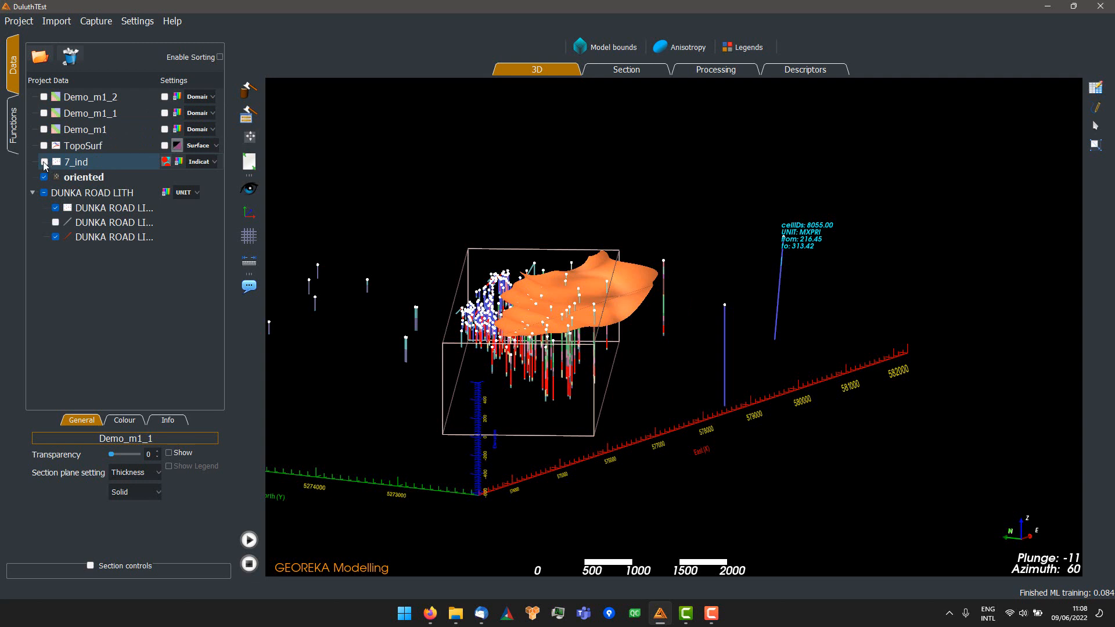
# Step: Show the 7_ind indicator points in 3D and set their size to 7
pyautogui.click(44, 163)
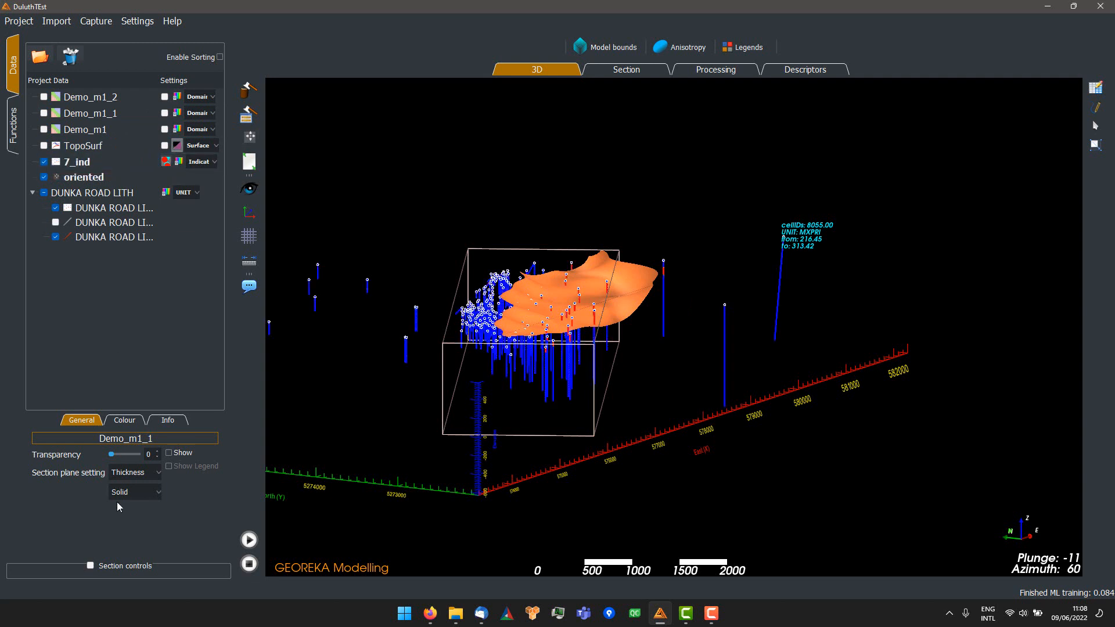
pyautogui.click(78, 162)
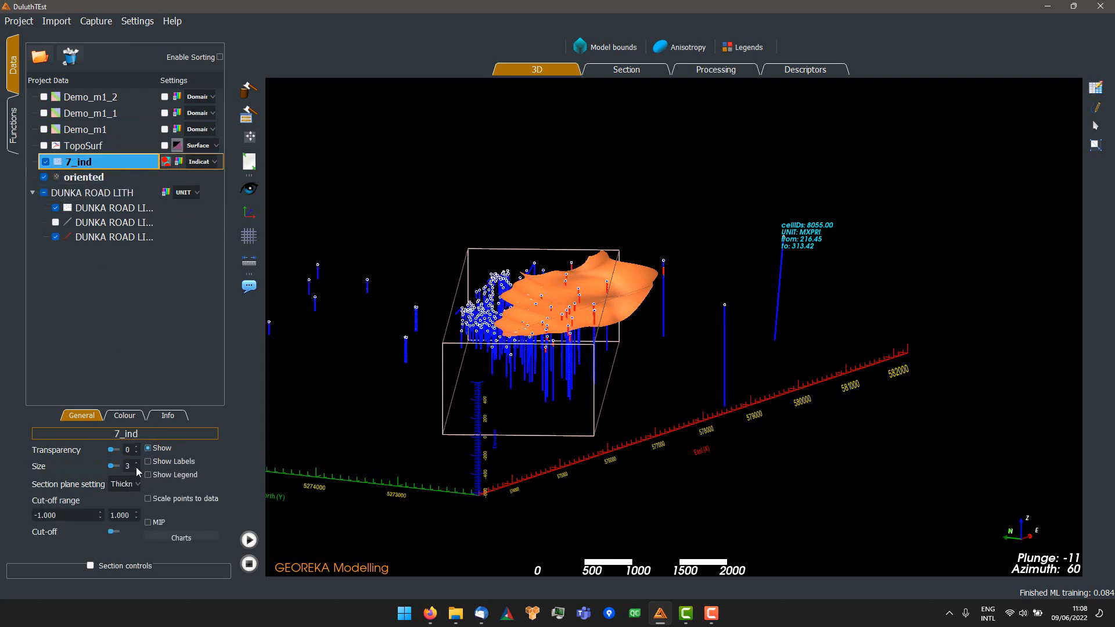
pyautogui.scroll(4, 135, 468)
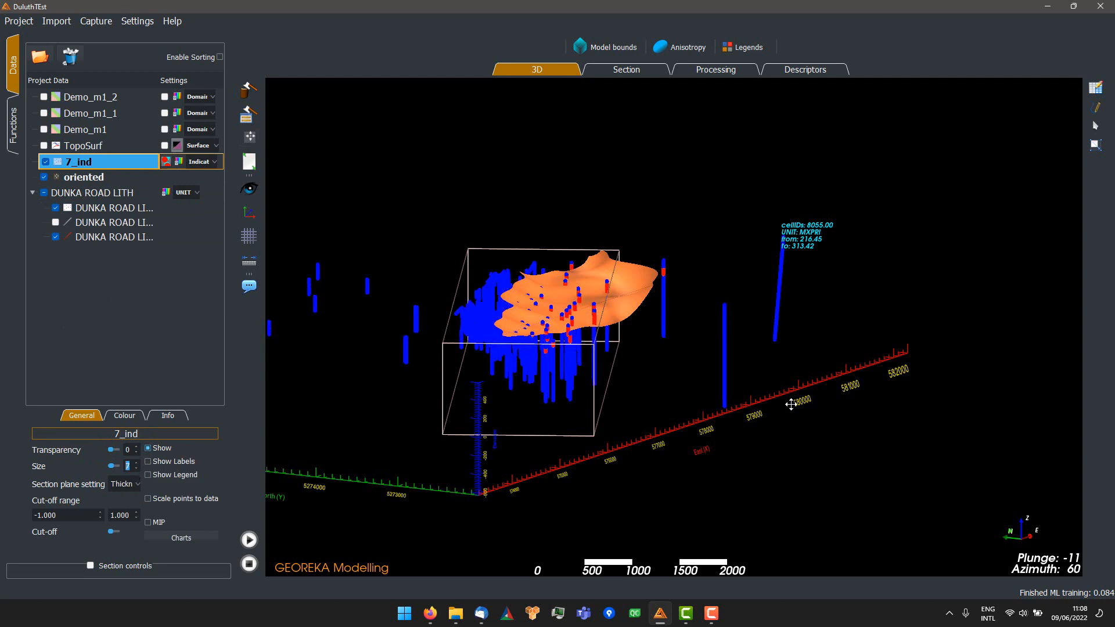
# Step: Examine how the 7_ind indicator points relate to the 7_fun surface, including the drillholes lying outside the model extent
pyautogui.scroll(2, 823, 382)
pyautogui.scroll(3, 823, 382)
pyautogui.moveTo(836, 368); pyautogui.dragTo(763, 297)
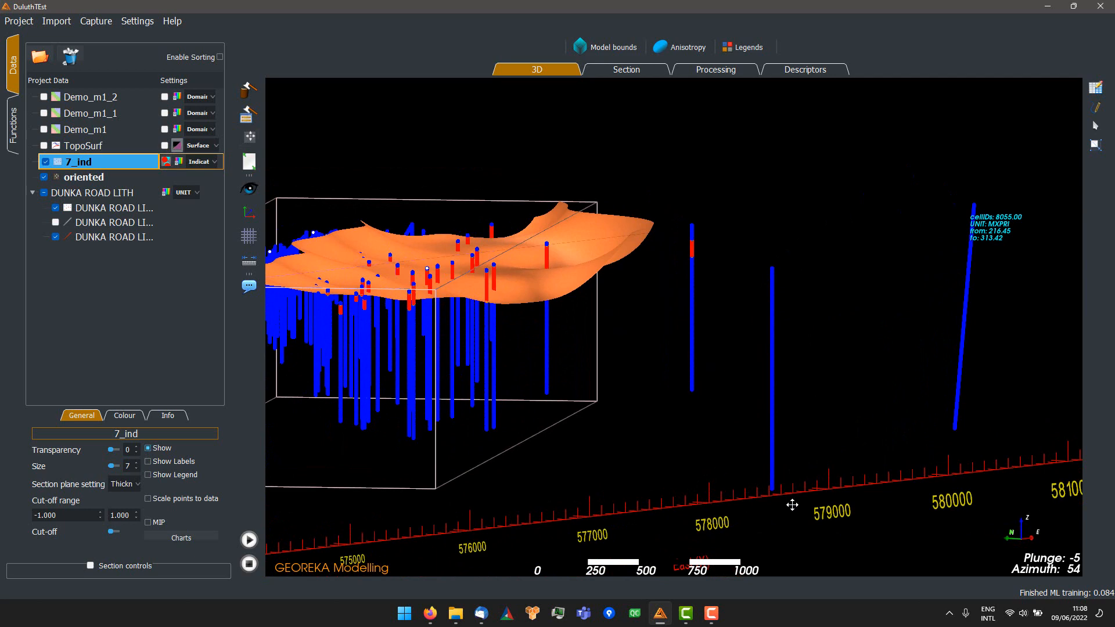
pyautogui.moveTo(936, 366); pyautogui.dragTo(819, 272)
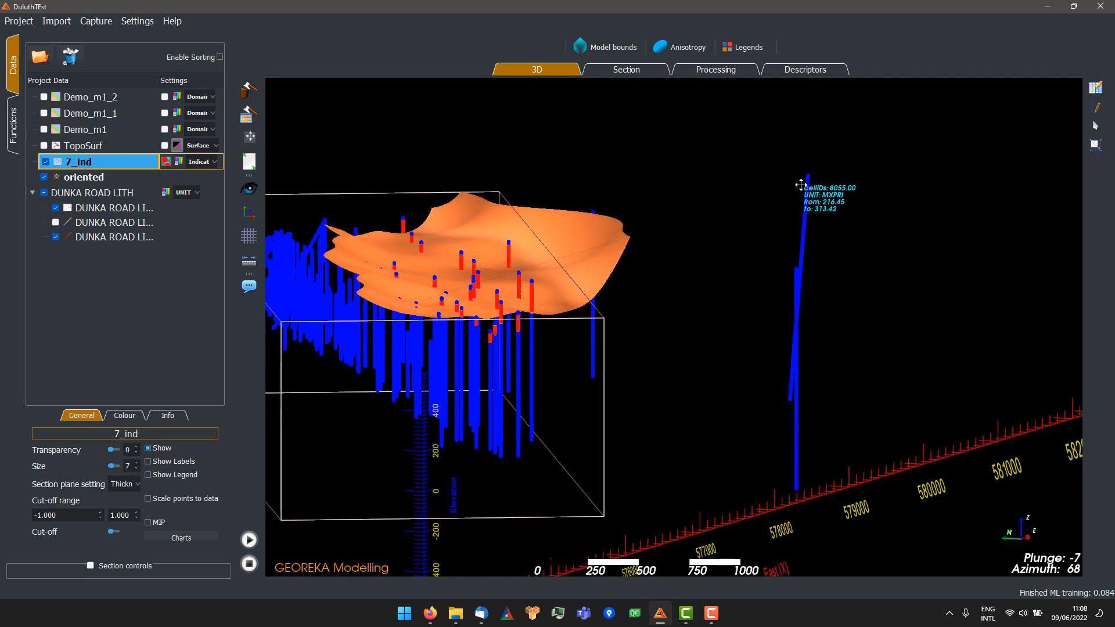
pyautogui.moveTo(856, 331); pyautogui.dragTo(808, 306)
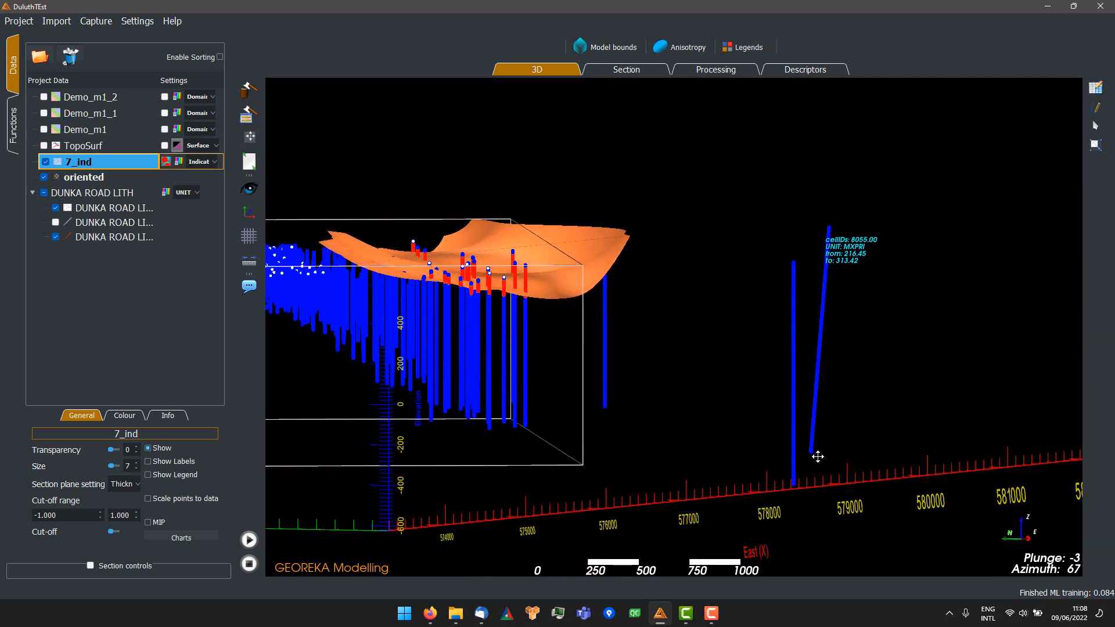
pyautogui.moveTo(816, 455); pyautogui.dragTo(495, 255)
pyautogui.scroll(-2, 495, 255)
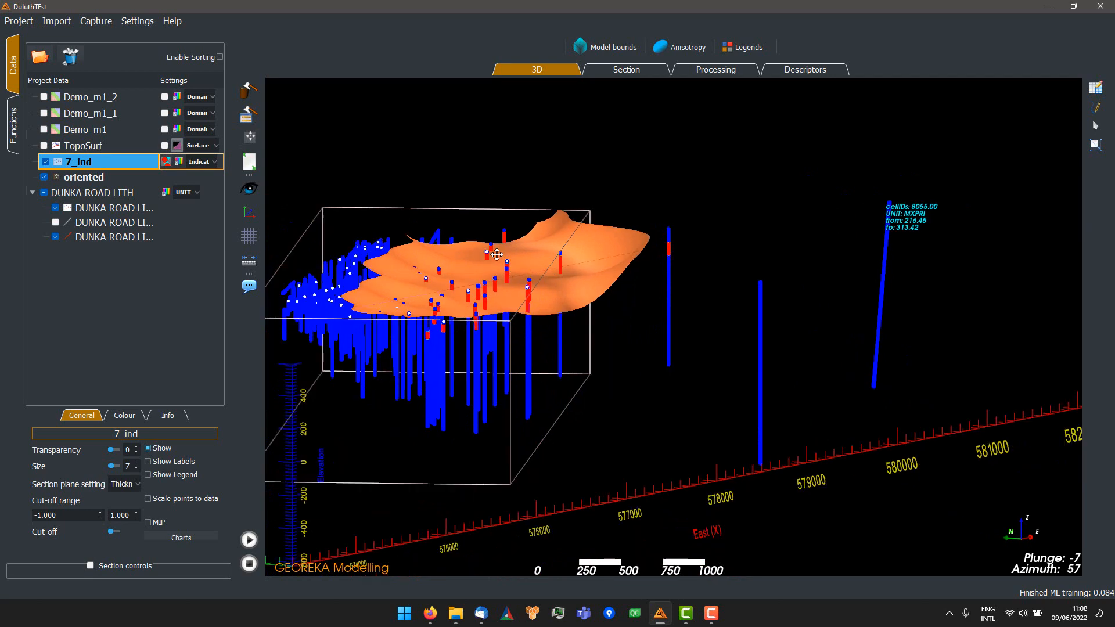
pyautogui.scroll(-2, 662, 299)
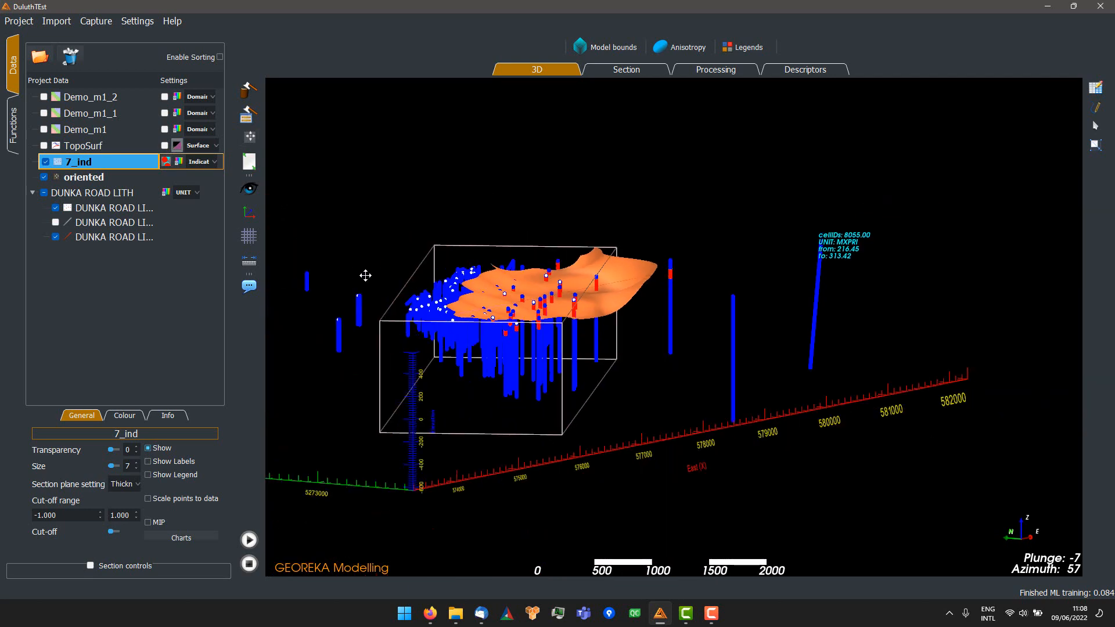
pyautogui.scroll(-2, 581, 293)
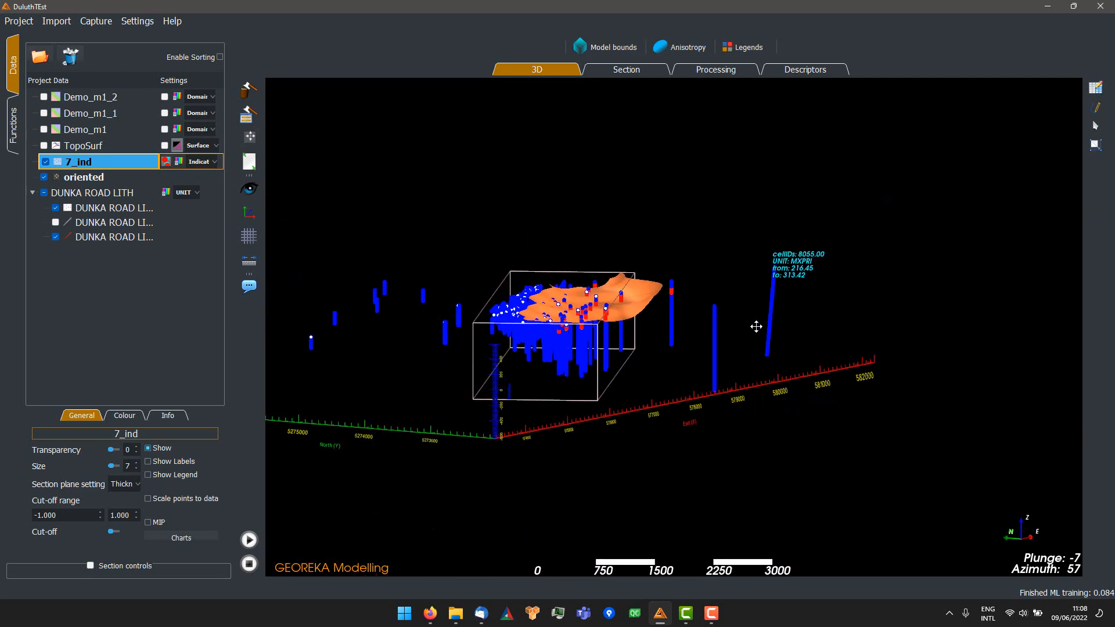
pyautogui.moveTo(753, 323); pyautogui.dragTo(613, 357)
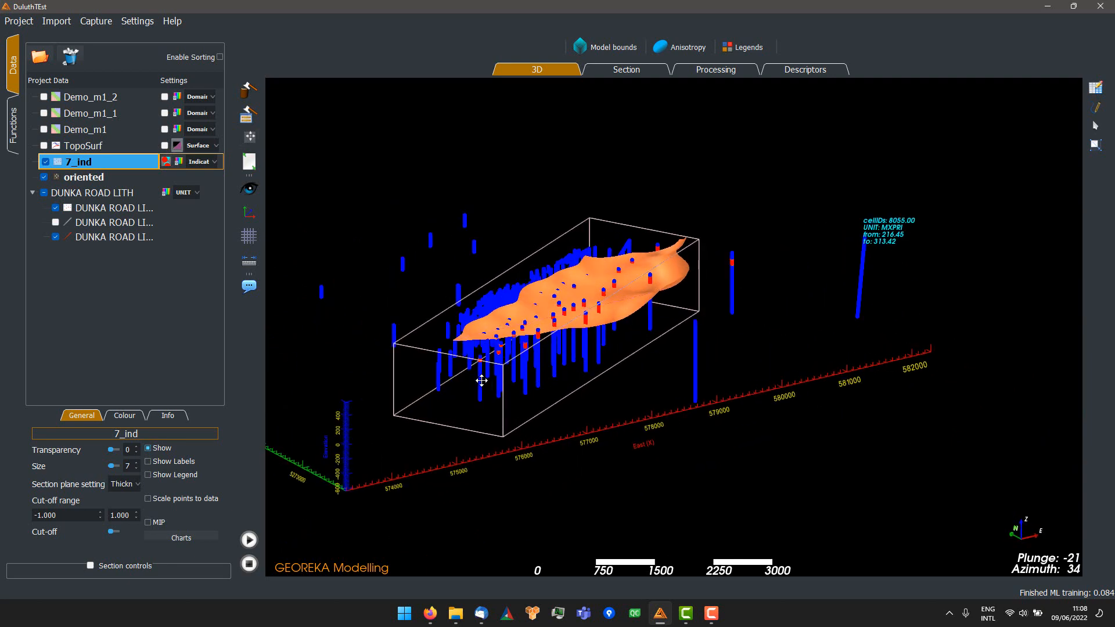
pyautogui.moveTo(595, 336); pyautogui.dragTo(658, 348)
pyautogui.scroll(-1, 672, 321)
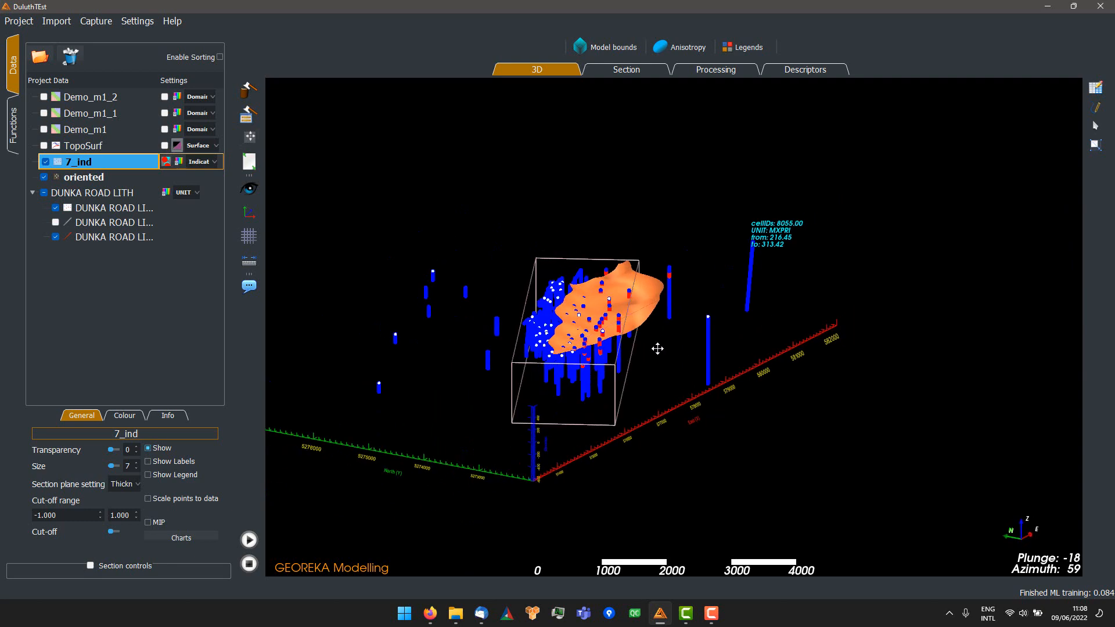
pyautogui.moveTo(632, 312); pyautogui.dragTo(636, 331)
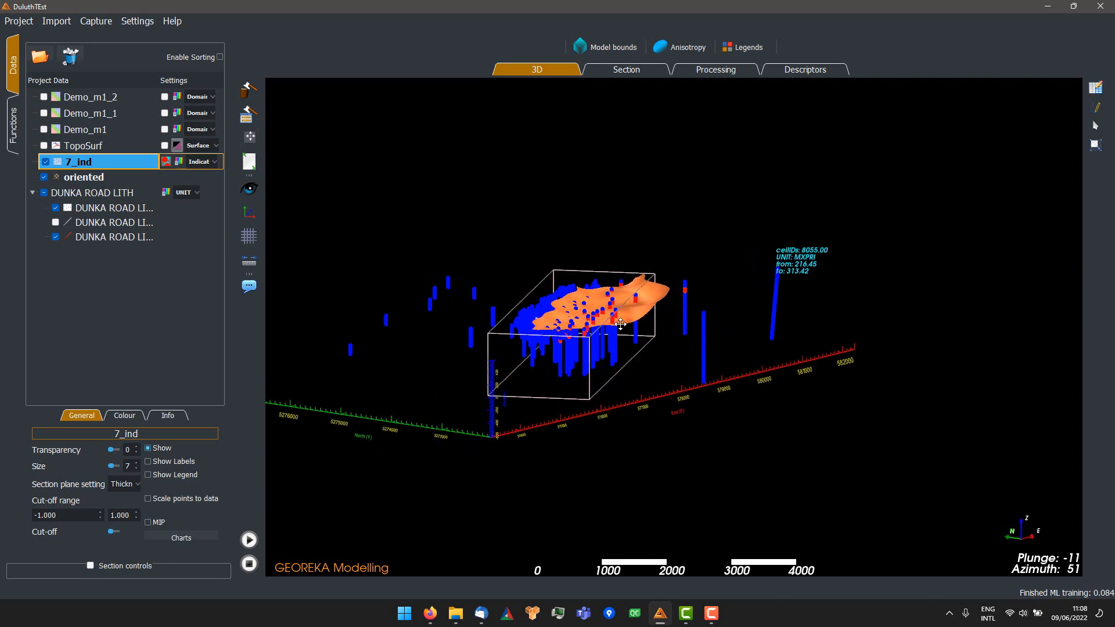
pyautogui.moveTo(721, 332); pyautogui.dragTo(649, 349)
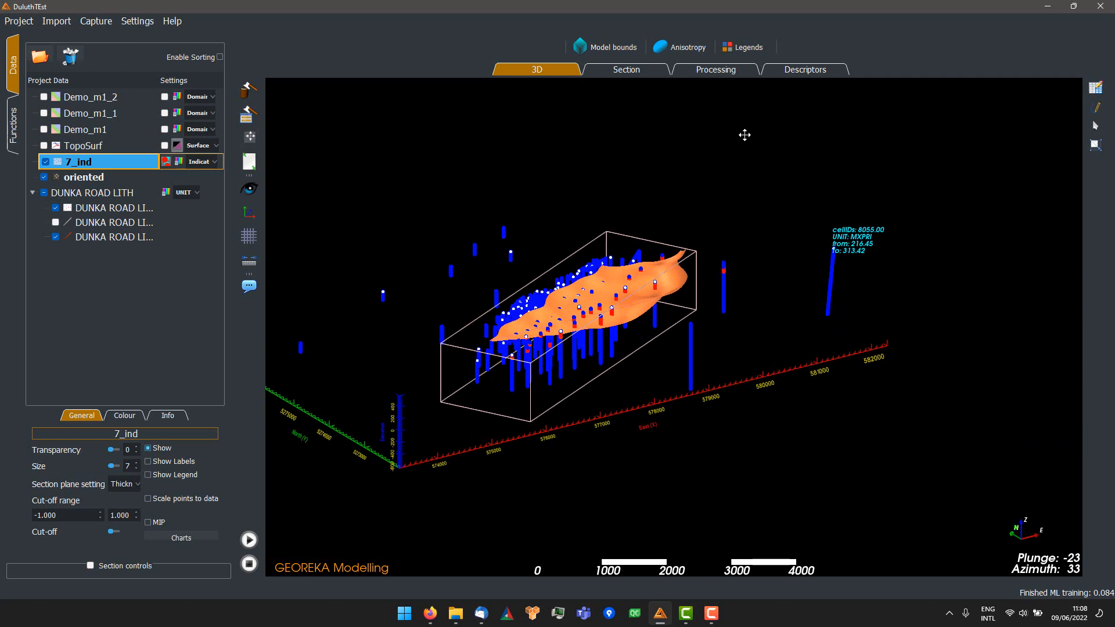
# Step: Delete the 7_fun classification function from the workflow and add an Extract points inside model boundary process beside 7_ind
pyautogui.click(710, 71)
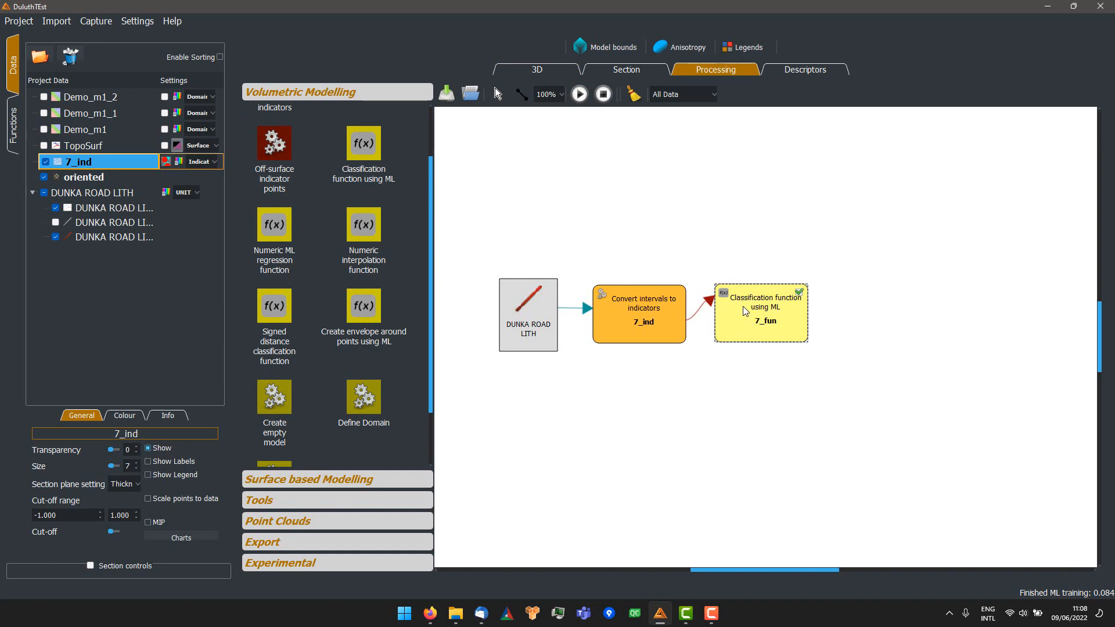
pyautogui.press('Delete')
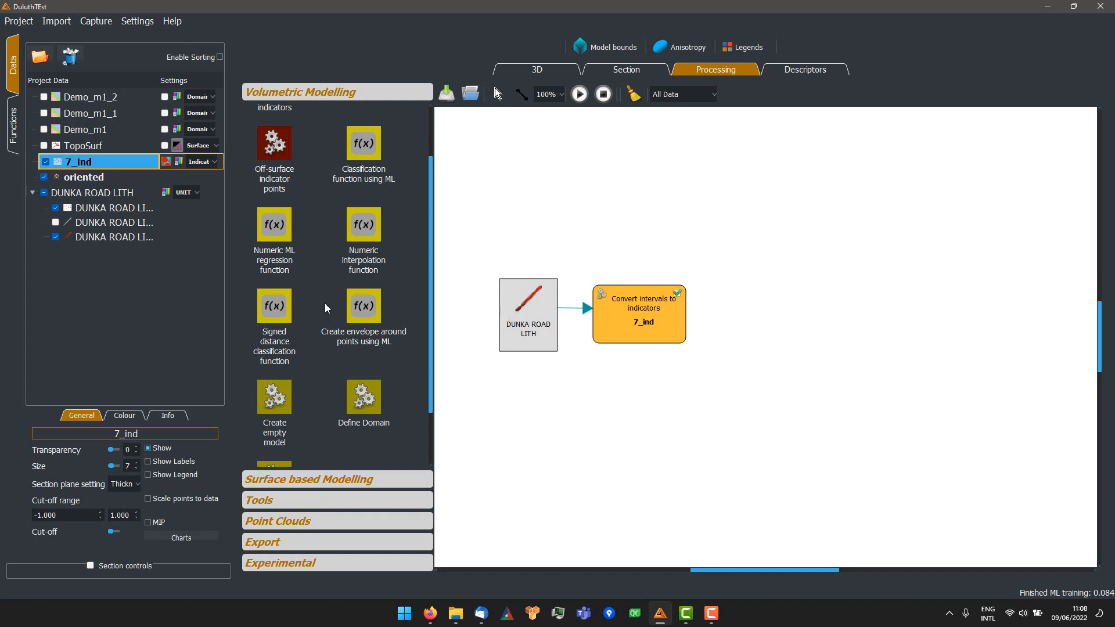
pyautogui.click(308, 482)
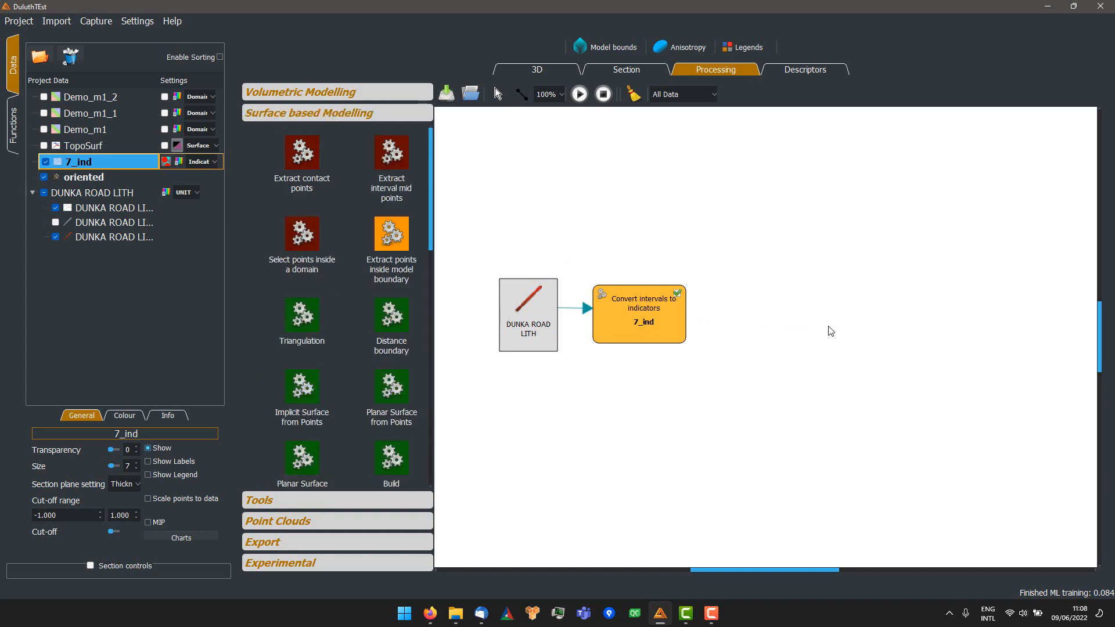
pyautogui.moveTo(830, 331); pyautogui.dragTo(756, 323)
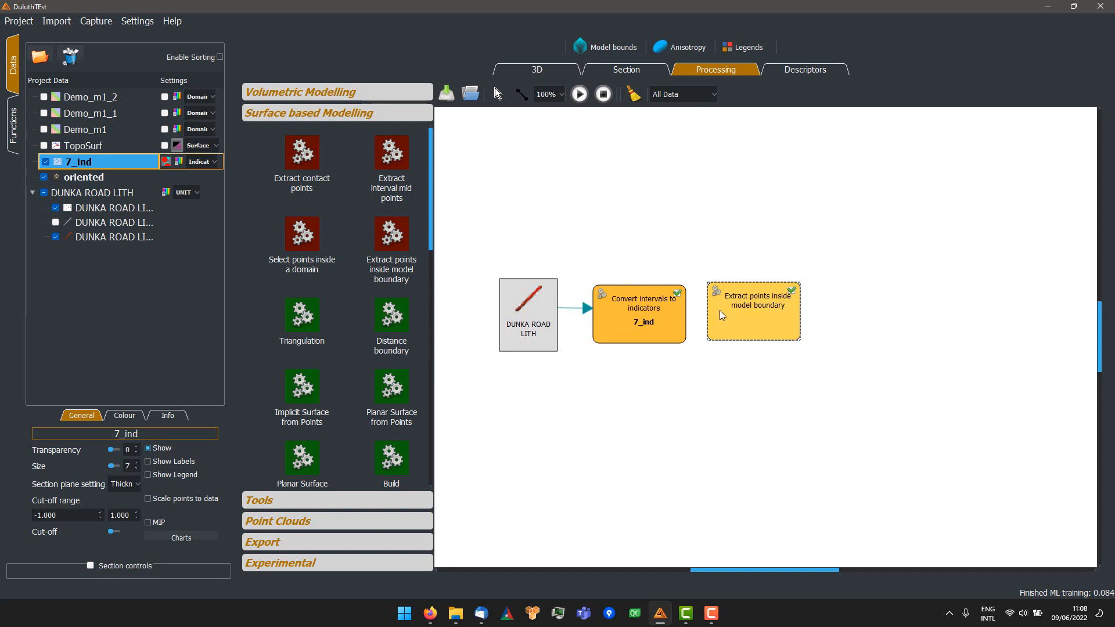
pyautogui.click(370, 95)
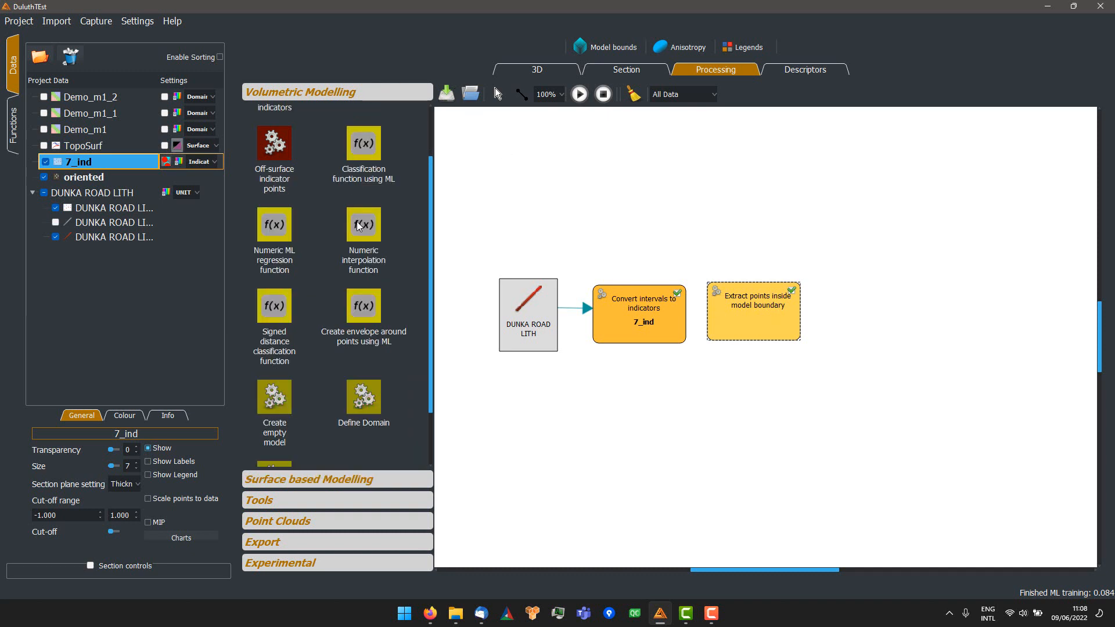
# Step: Add a Classification function using ML to the workflow and link 7_ind to the Extract points inside model boundary process
pyautogui.moveTo(365, 145); pyautogui.dragTo(878, 323)
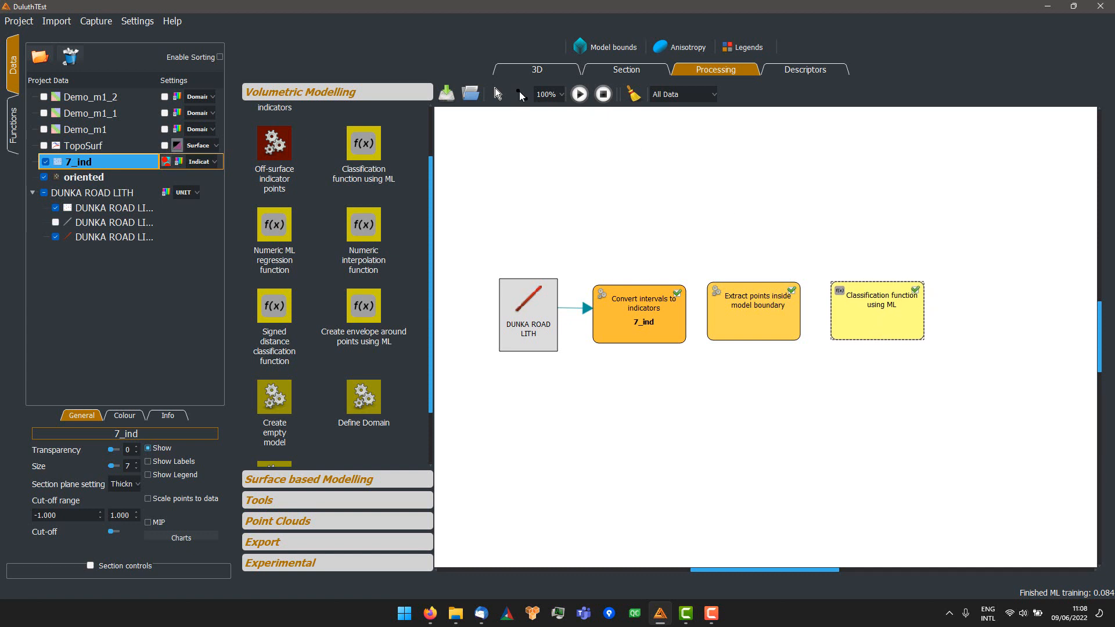
pyautogui.click(520, 93)
pyautogui.moveTo(641, 305); pyautogui.dragTo(752, 312)
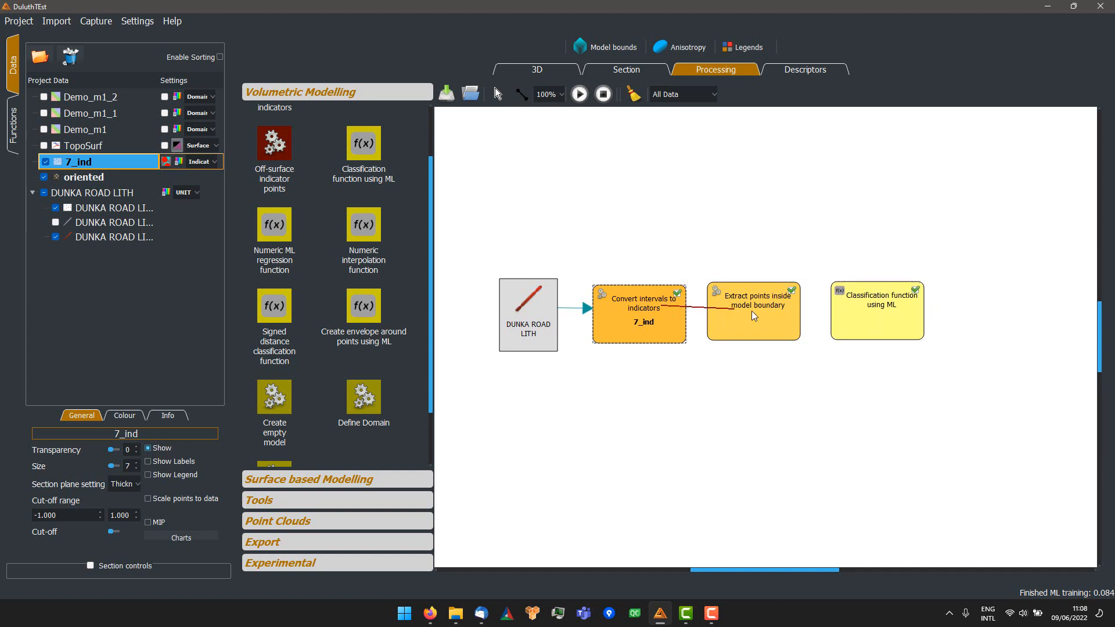
# Step: Link the Extract points inside model boundary process to the Classification function using ML
pyautogui.click(341, 488)
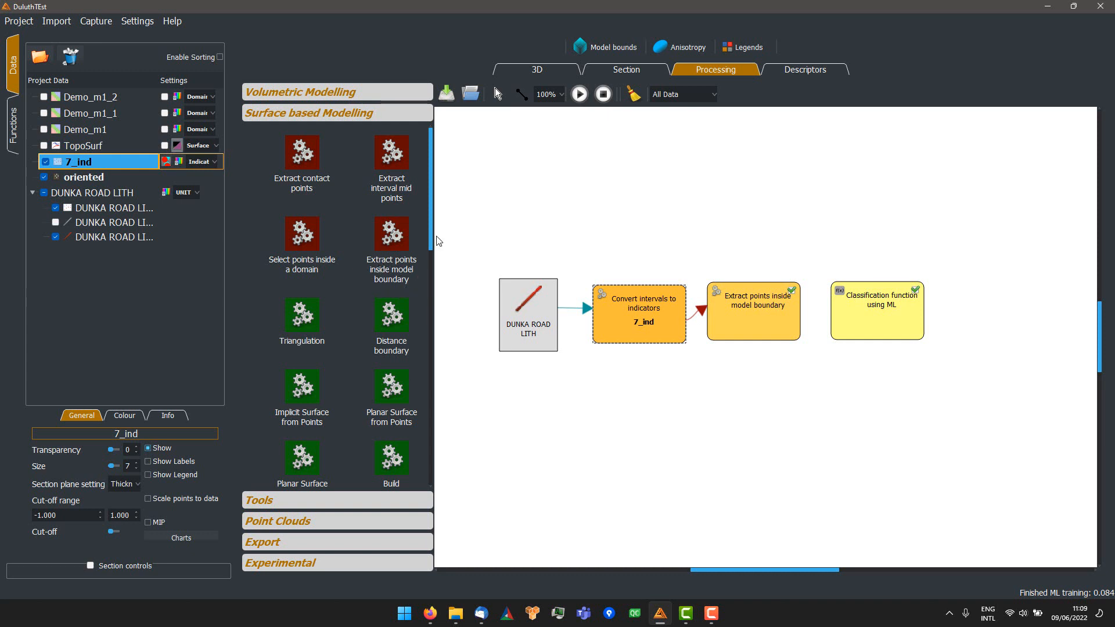
pyautogui.click(523, 71)
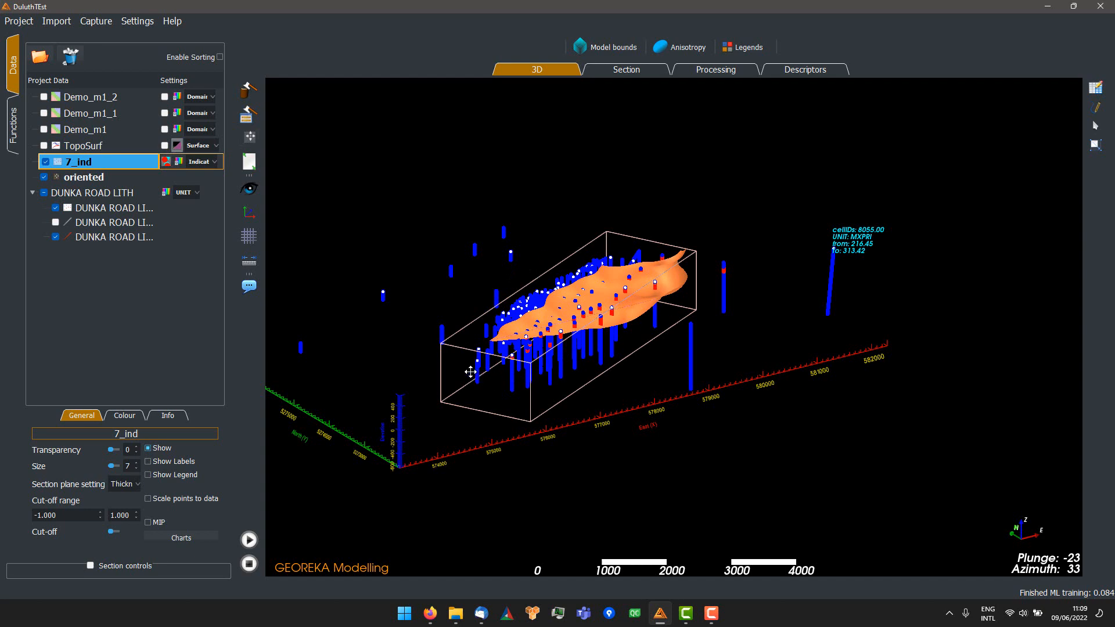
pyautogui.moveTo(656, 316); pyautogui.dragTo(537, 345)
pyautogui.moveTo(671, 328); pyautogui.dragTo(578, 225)
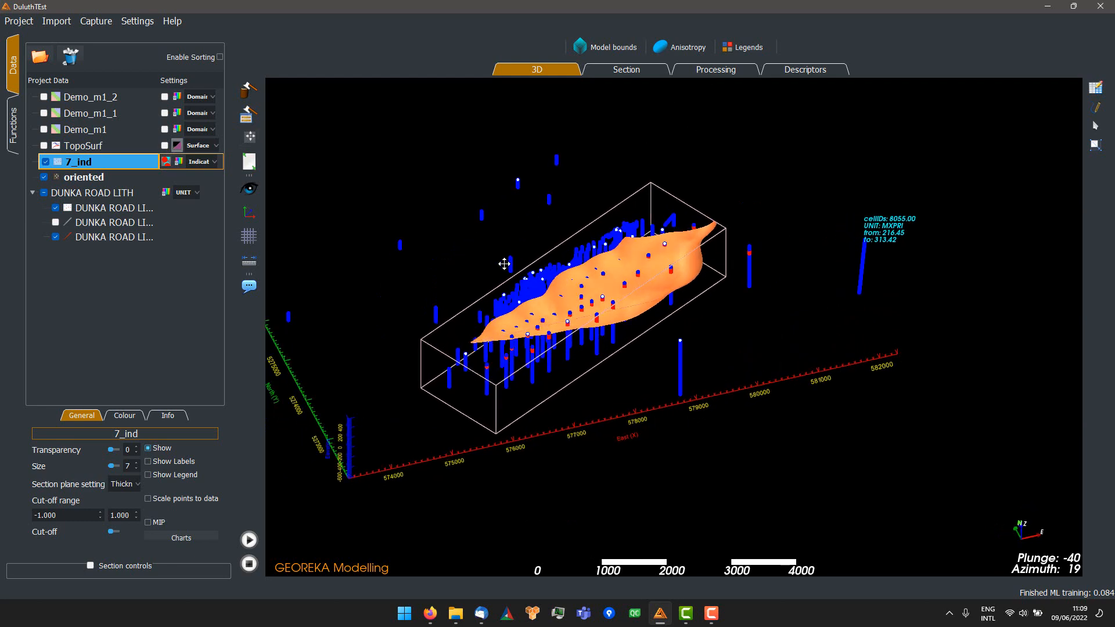
pyautogui.click(719, 72)
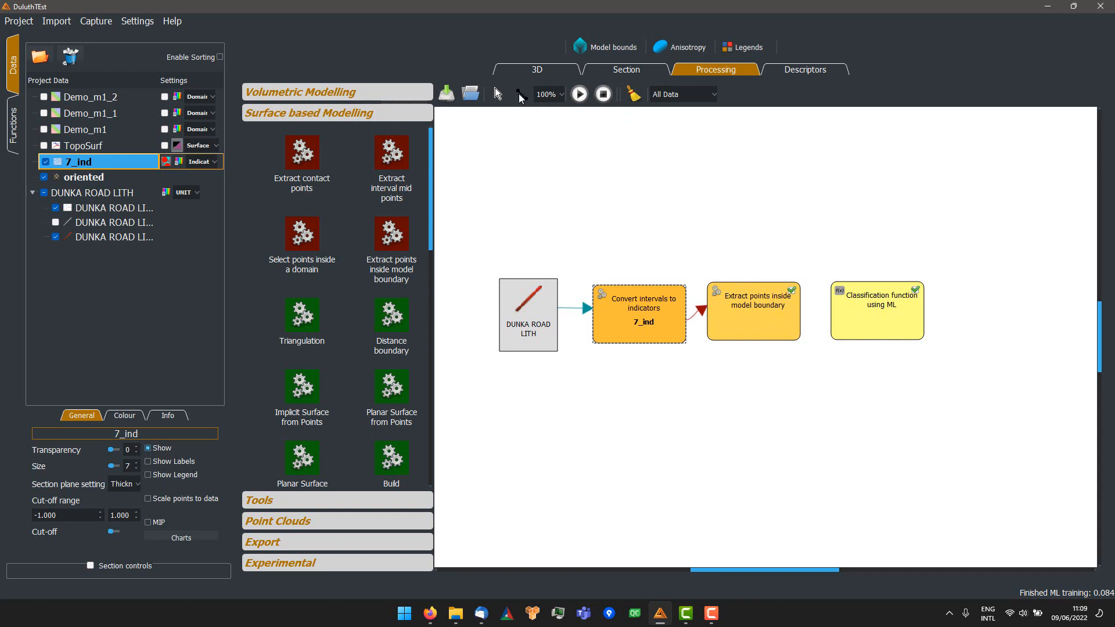
pyautogui.moveTo(769, 306); pyautogui.dragTo(858, 314)
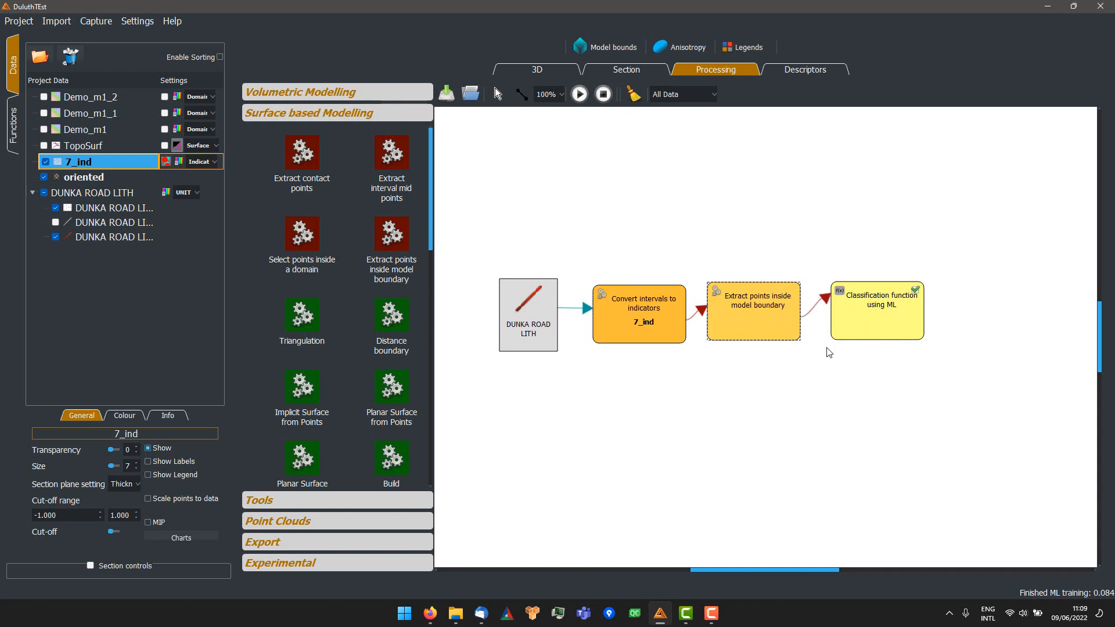
# Step: Set the classification function's fitting type to Rational Quadratic and its range to 200
pyautogui.doubleClick(865, 329)
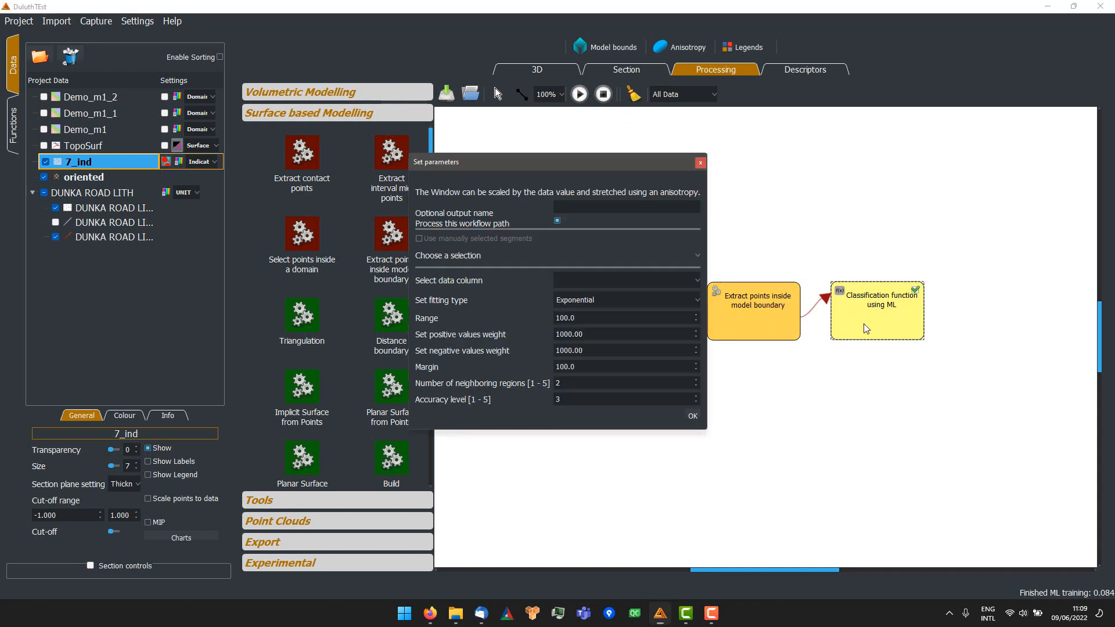
pyautogui.click(586, 301)
pyautogui.click(589, 319)
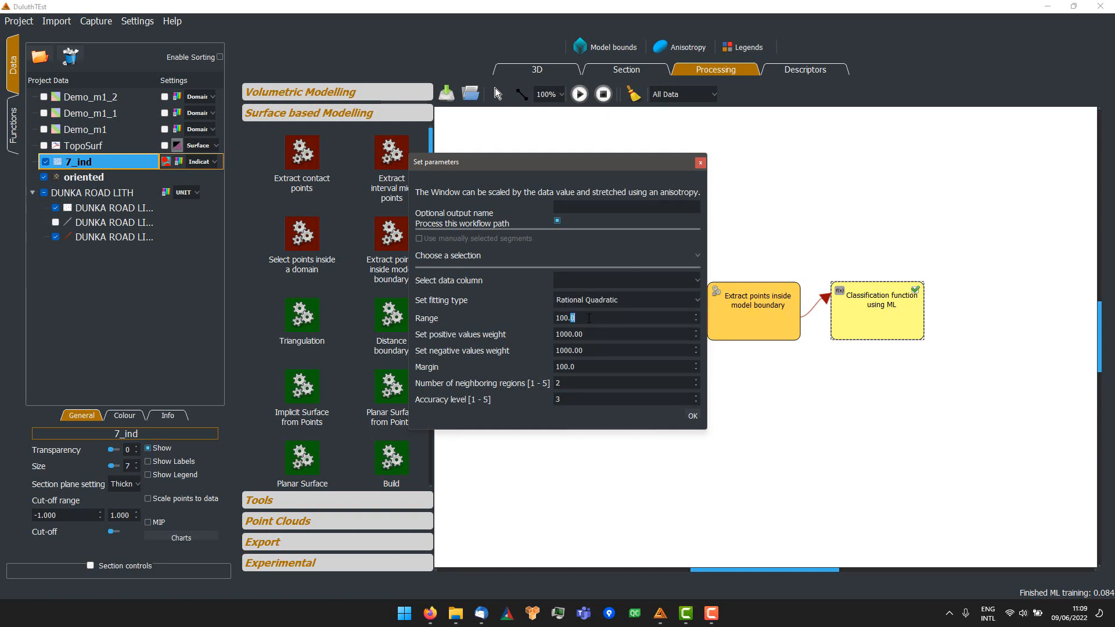
pyautogui.tripleClick(588, 318)
pyautogui.write('200')
pyautogui.press('Tab')
pyautogui.click(693, 416)
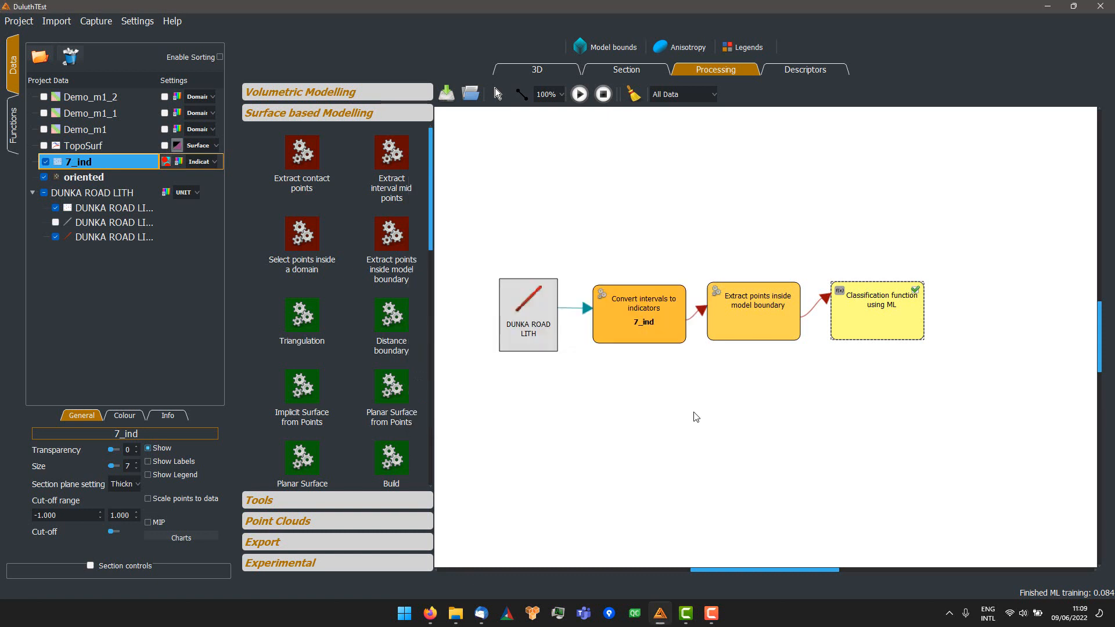
# Step: Name the classification function's output 7_fun
pyautogui.doubleClick(865, 311)
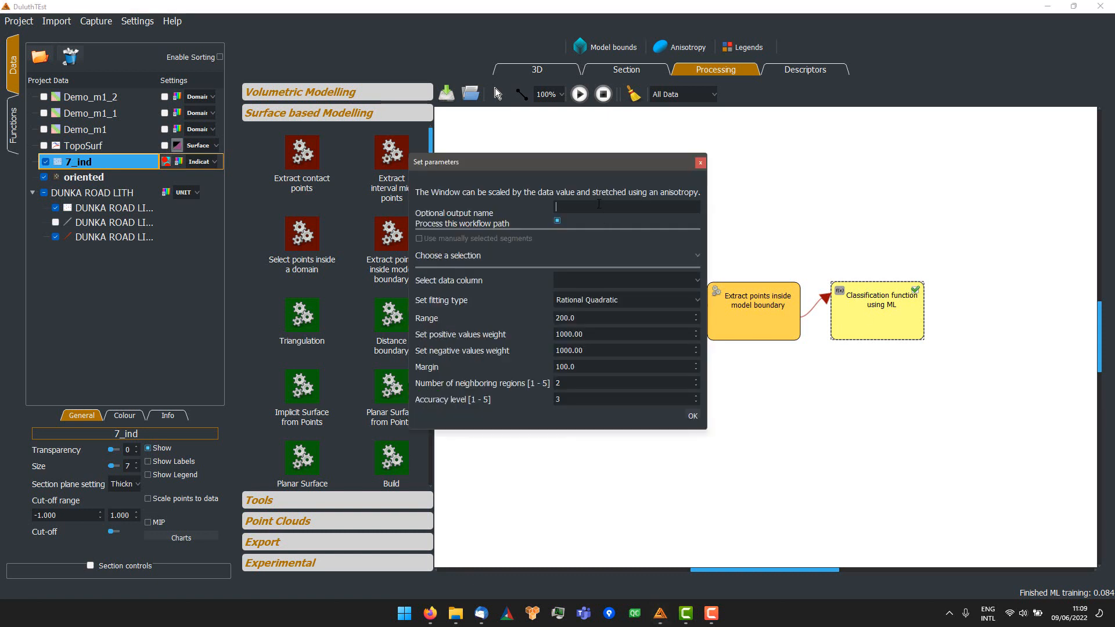
pyautogui.write('7_fun')
pyautogui.press('Return')
pyautogui.click(12, 125)
pyautogui.click(14, 65)
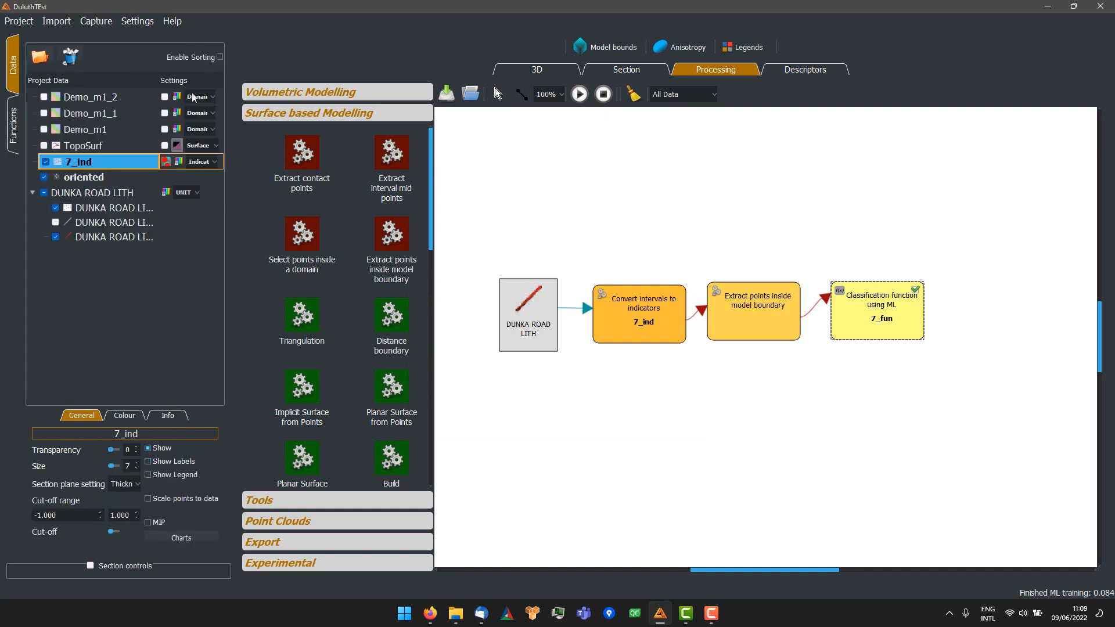
# Step: Run the workflow and hide the 7_ind indicator points to inspect the 7_fun surface in 3D
pyautogui.click(579, 94)
pyautogui.click(557, 73)
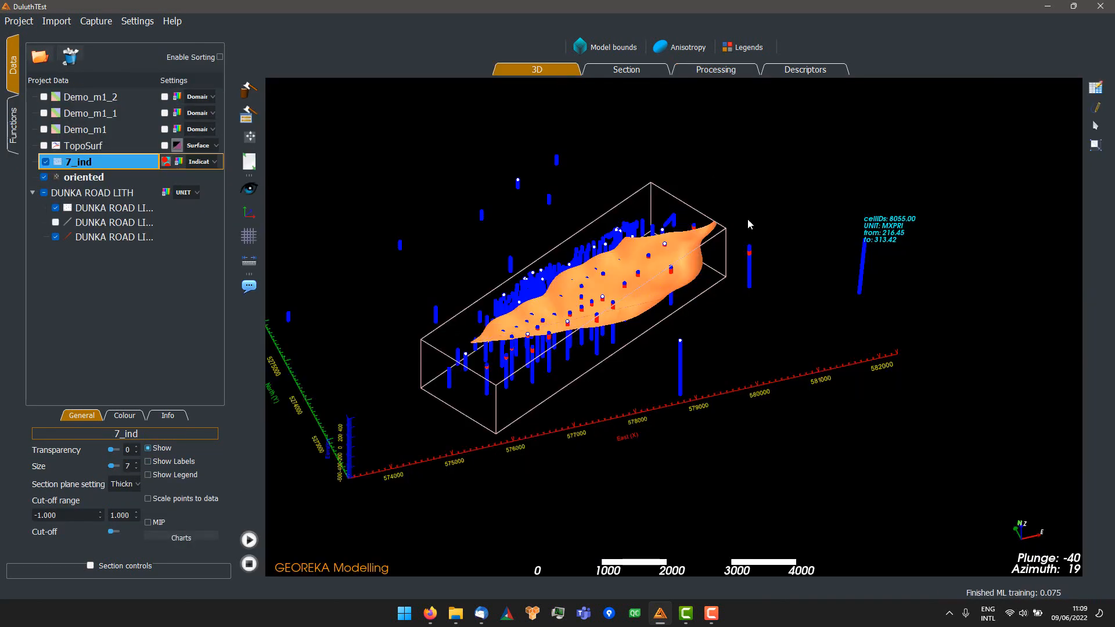
pyautogui.scroll(5, 636, 312)
pyautogui.moveTo(637, 311); pyautogui.dragTo(672, 263)
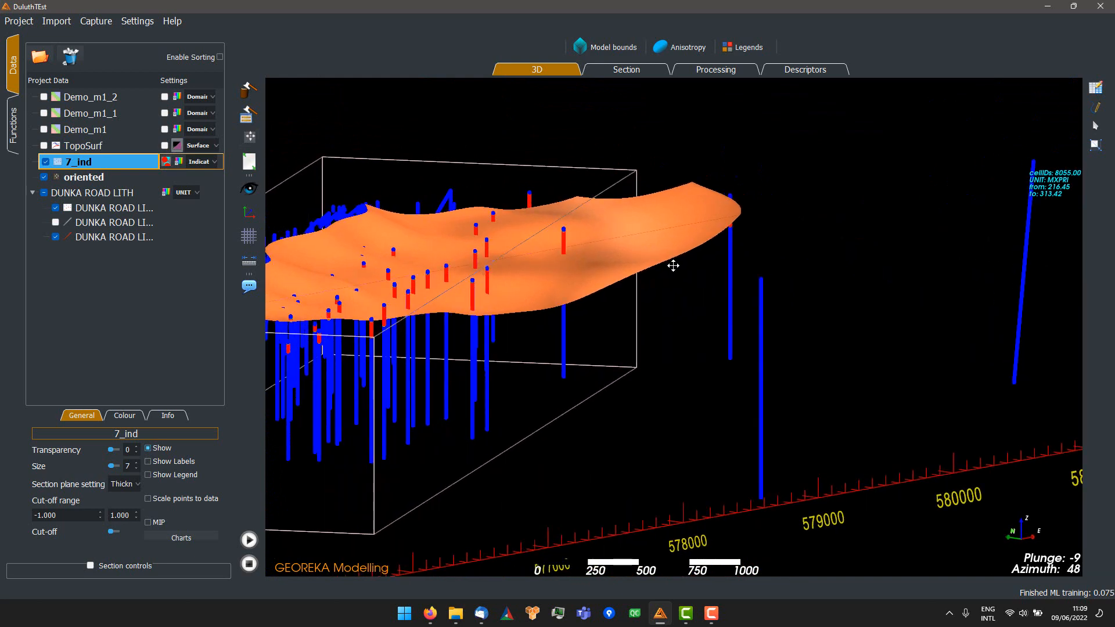
pyautogui.moveTo(737, 288); pyautogui.dragTo(785, 280)
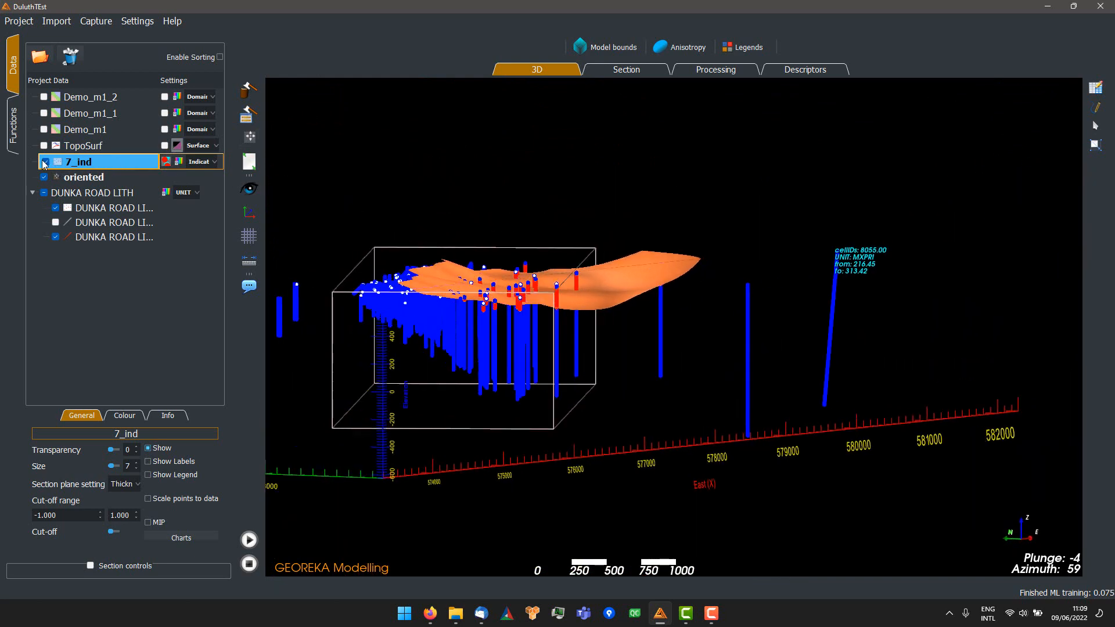
pyautogui.click(46, 162)
pyautogui.moveTo(655, 331); pyautogui.dragTo(627, 312)
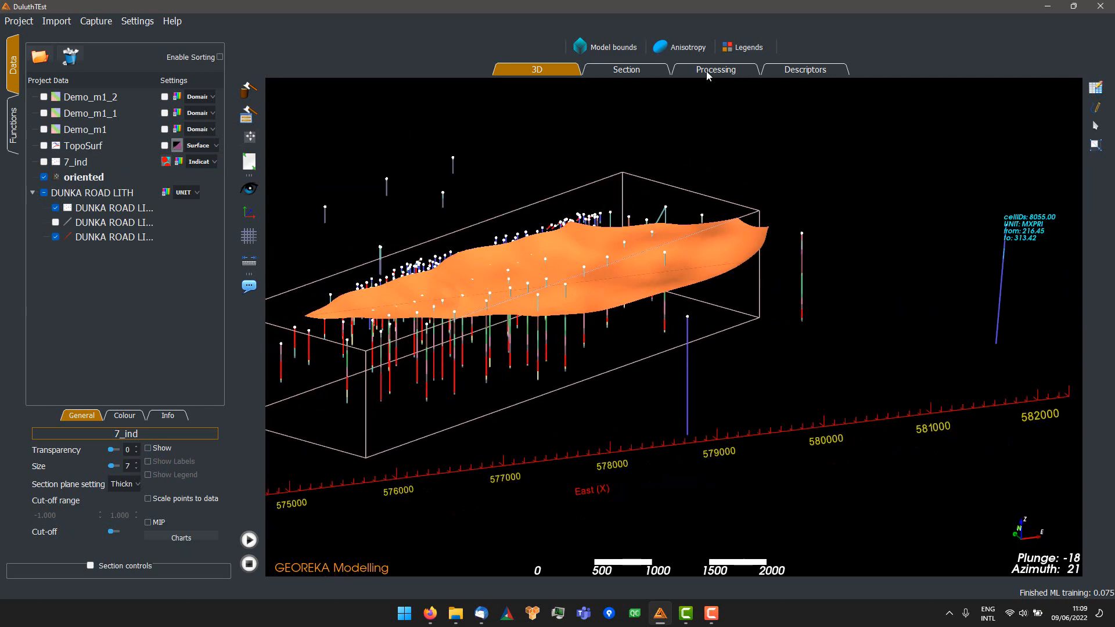
# Step: Adjust the resample length of inside points in the 7_ind indicator conversion
pyautogui.click(709, 74)
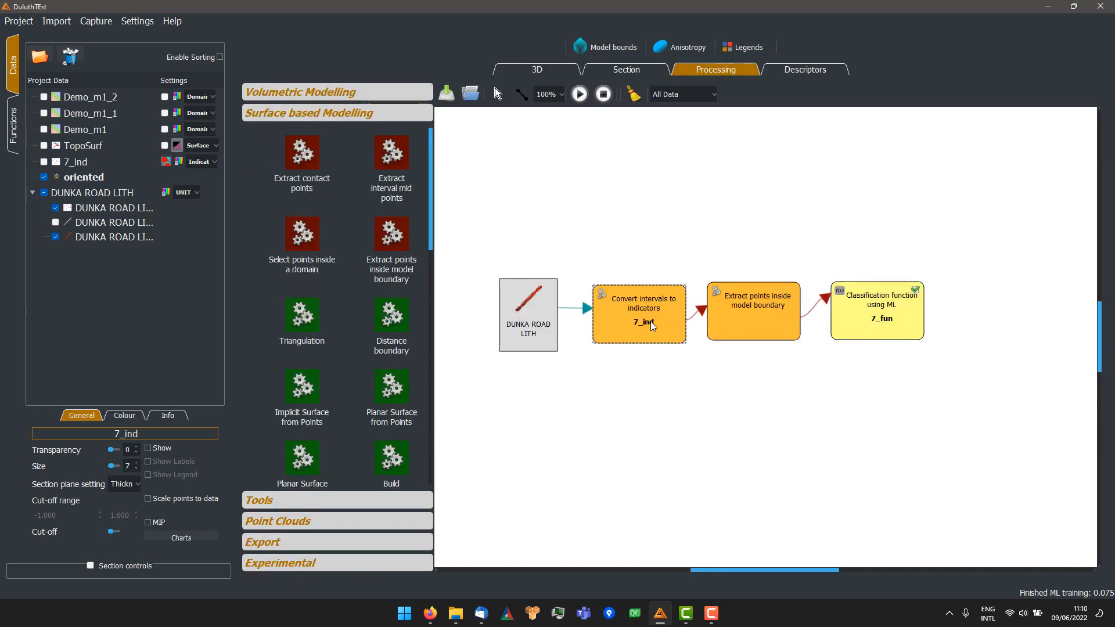
pyautogui.doubleClick(650, 322)
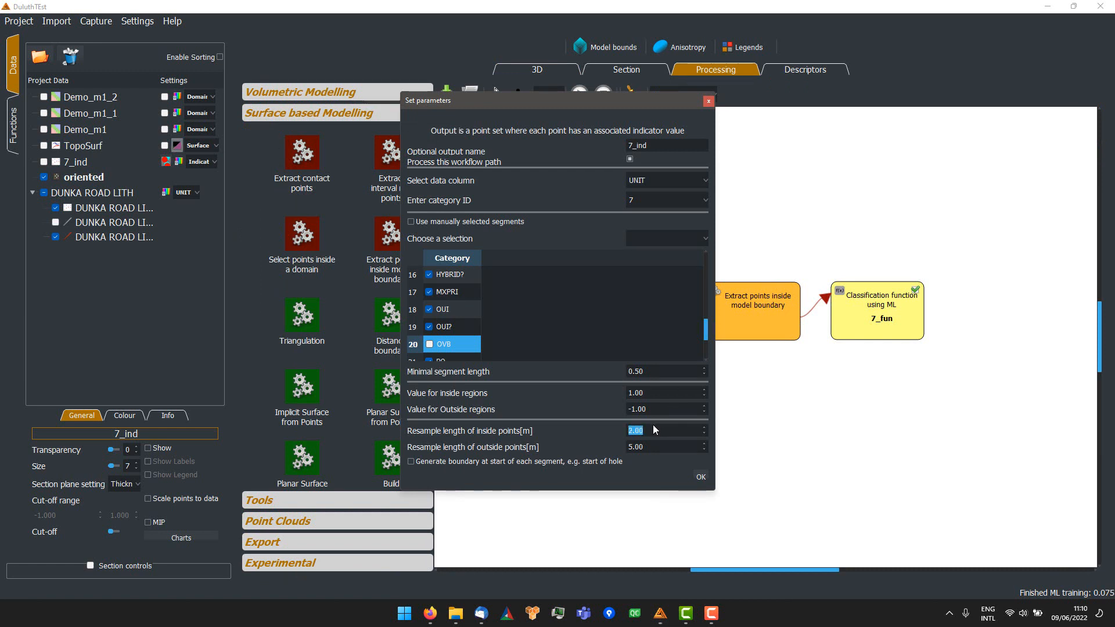
pyautogui.scroll(-1, 654, 446)
pyautogui.click(701, 477)
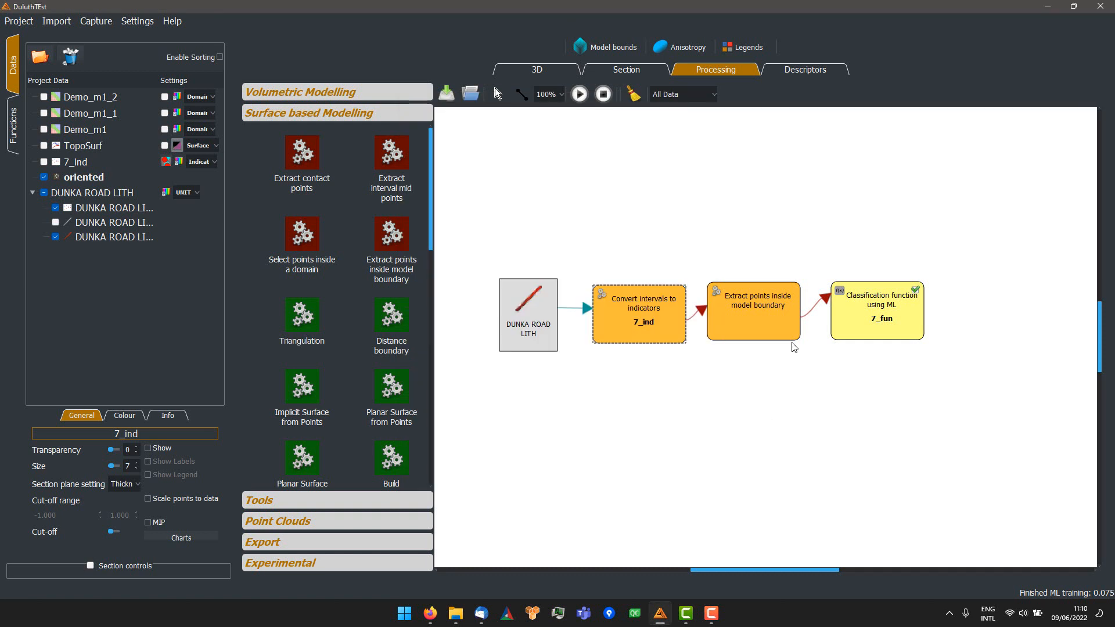
# Step: Set the 7_fun range to 300 and rerun the workflow for the 3D surface
pyautogui.doubleClick(846, 327)
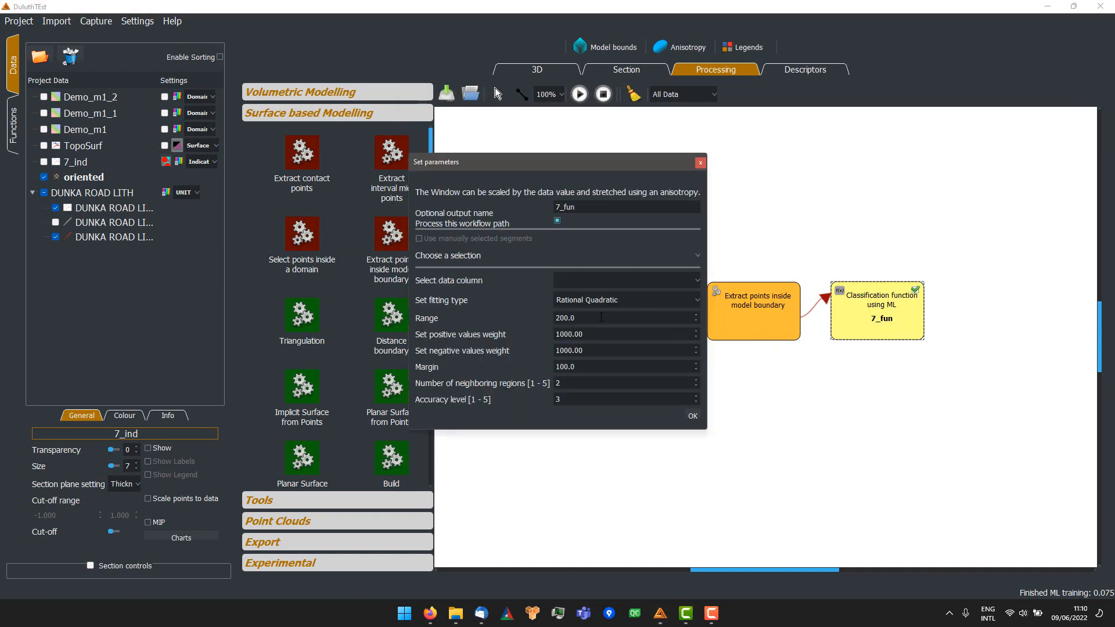
pyautogui.scroll(1, 601, 317)
pyautogui.click(693, 416)
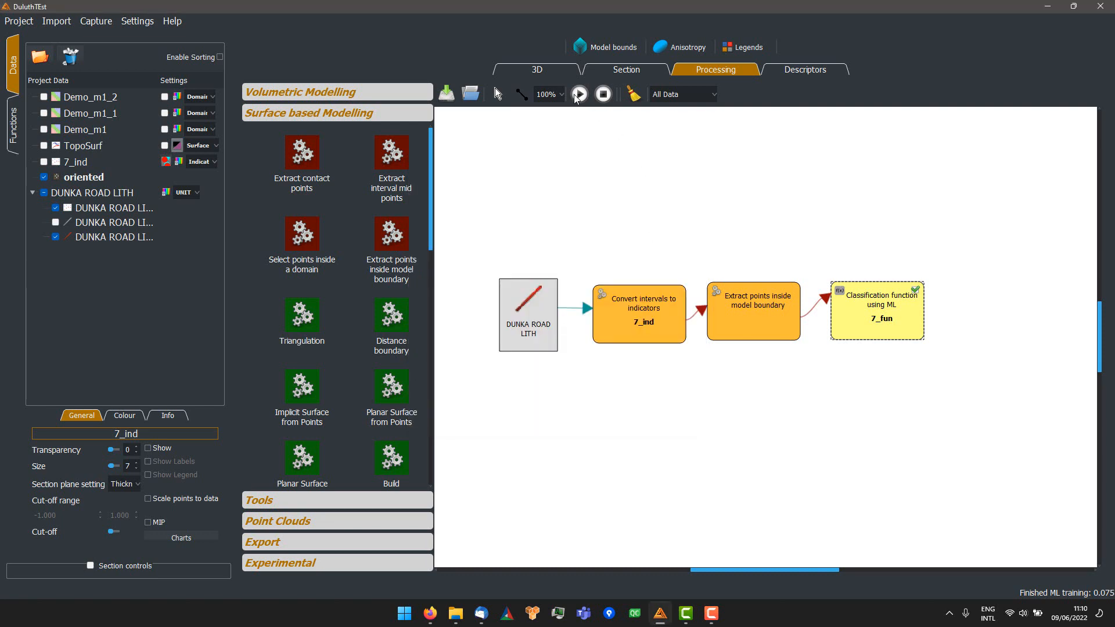
pyautogui.click(559, 70)
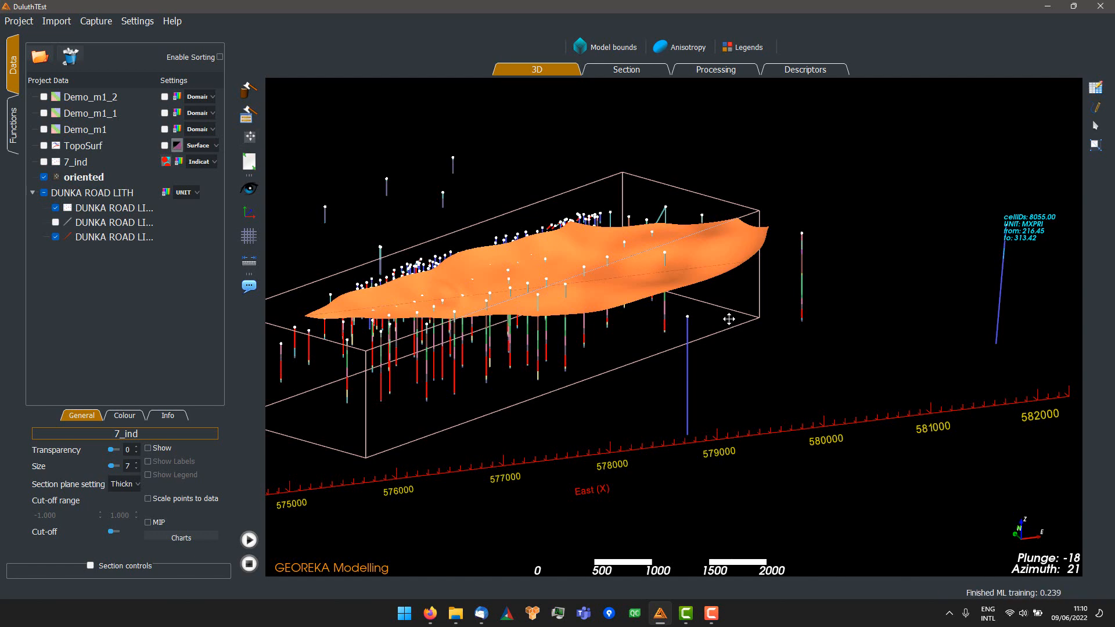
# Step: Examine the shape of the 7_fun surface from several sides against the drillholes and the model extent
pyautogui.moveTo(729, 319)
pyautogui.mouseDown()
pyautogui.moveTo(702, 314)
pyautogui.moveTo(728, 320)
pyautogui.mouseUp()
pyautogui.moveTo(793, 289); pyautogui.dragTo(826, 341)
pyautogui.scroll(3, 836, 334)
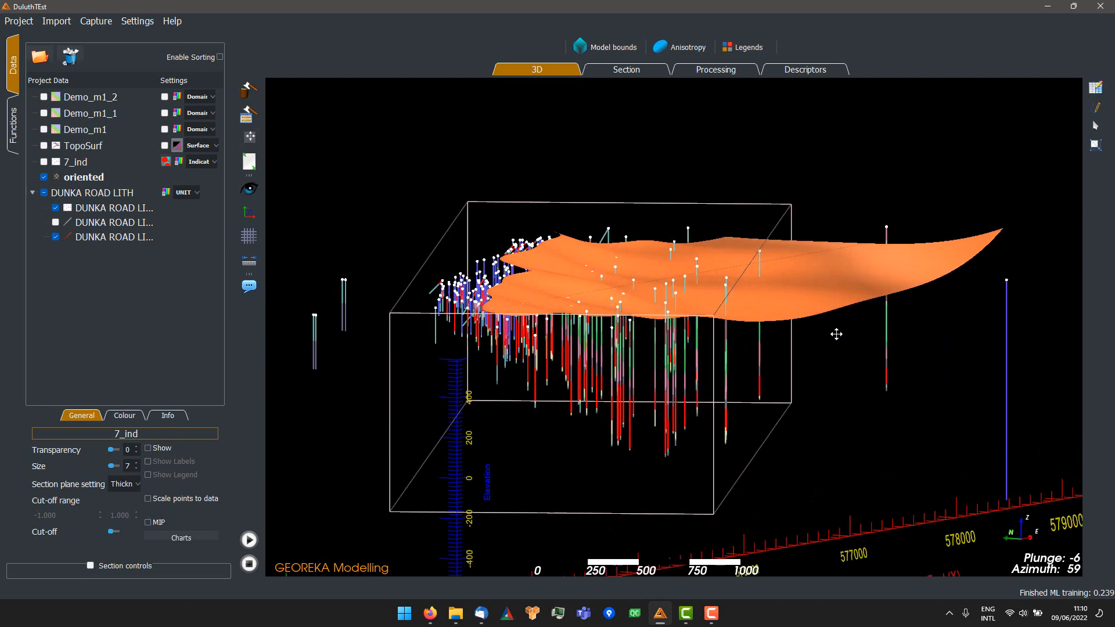
pyautogui.scroll(-3, 901, 305)
pyautogui.moveTo(836, 290); pyautogui.dragTo(928, 290)
pyautogui.moveTo(702, 298); pyautogui.dragTo(699, 342)
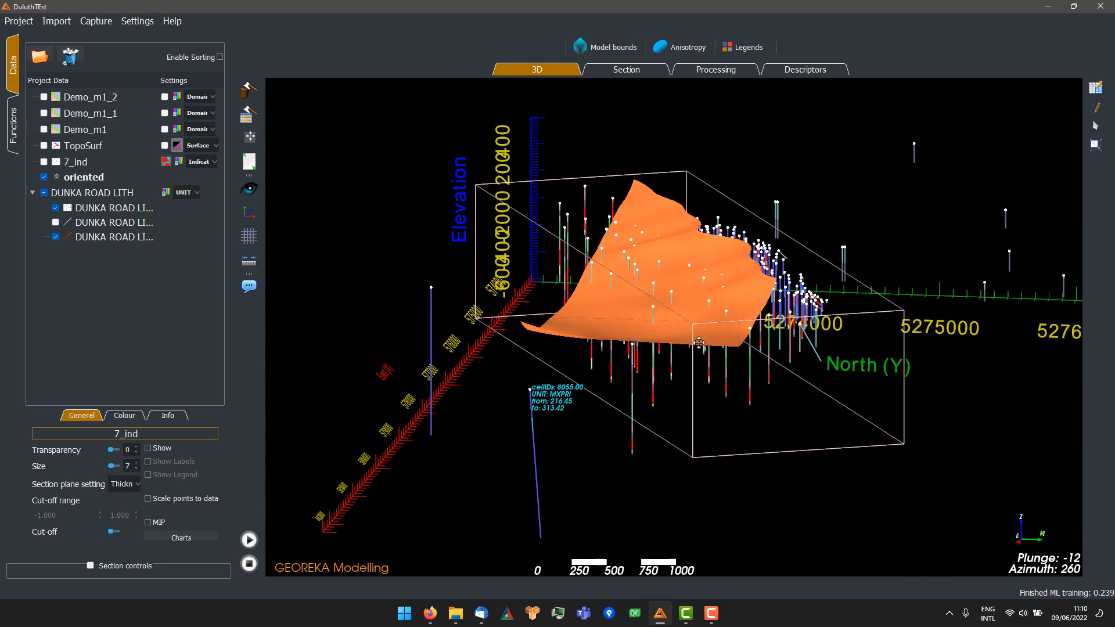
pyautogui.moveTo(605, 301); pyautogui.dragTo(871, 314)
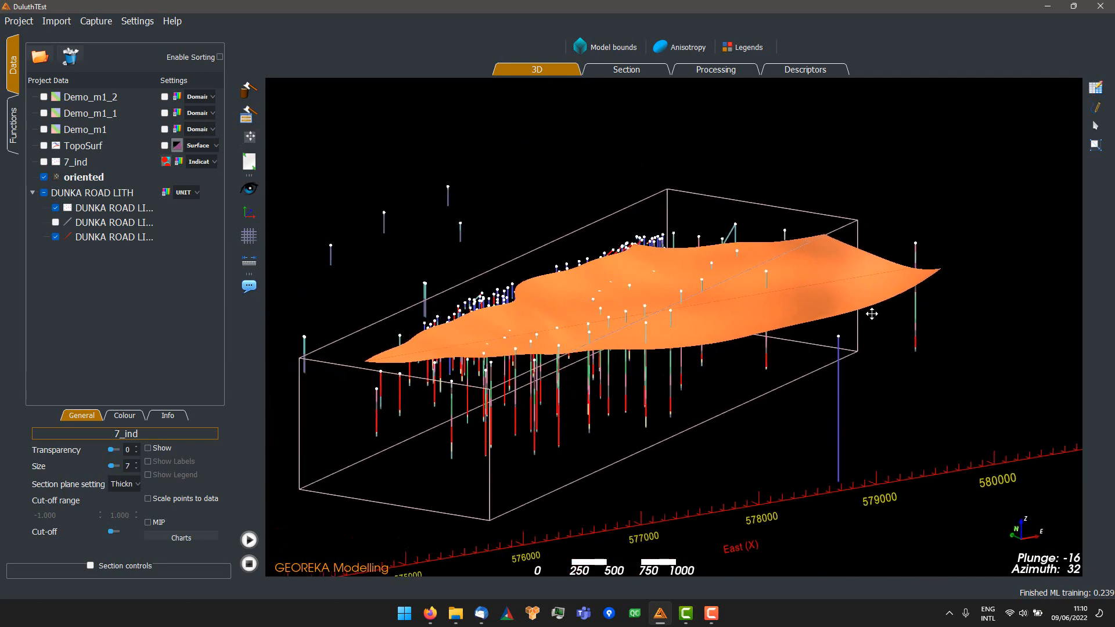
pyautogui.moveTo(829, 257); pyautogui.dragTo(699, 306)
pyautogui.scroll(5, 703, 305)
pyautogui.moveTo(819, 316); pyautogui.dragTo(652, 315)
pyautogui.scroll(3, 661, 322)
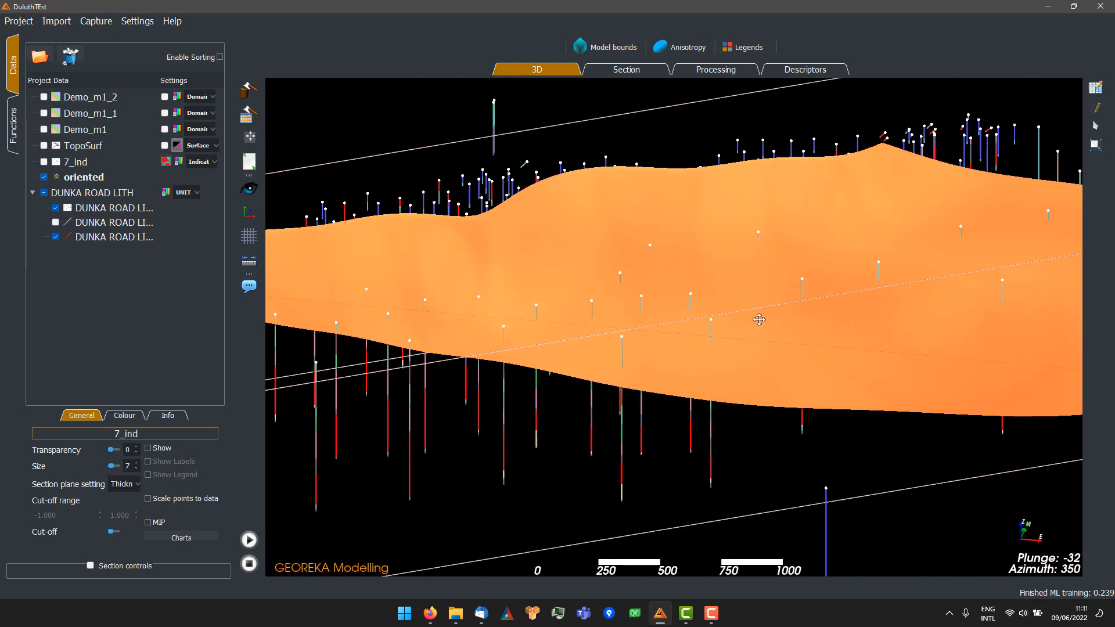
pyautogui.moveTo(759, 320); pyautogui.dragTo(876, 281)
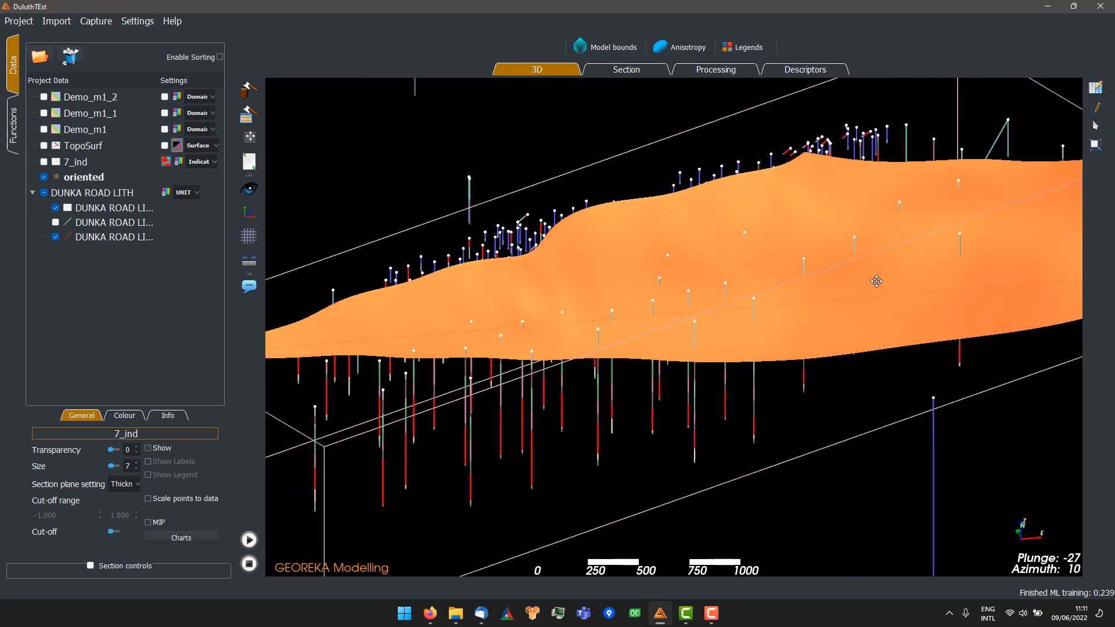
pyautogui.scroll(-2, 876, 281)
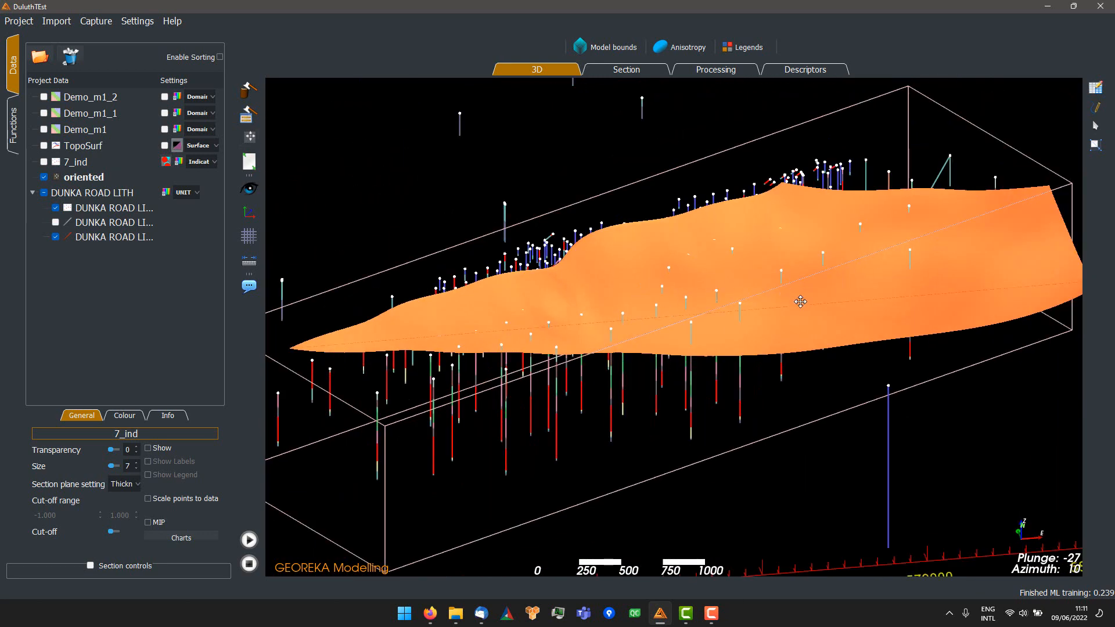
pyautogui.scroll(-2, 800, 301)
pyautogui.moveTo(801, 300); pyautogui.dragTo(676, 324)
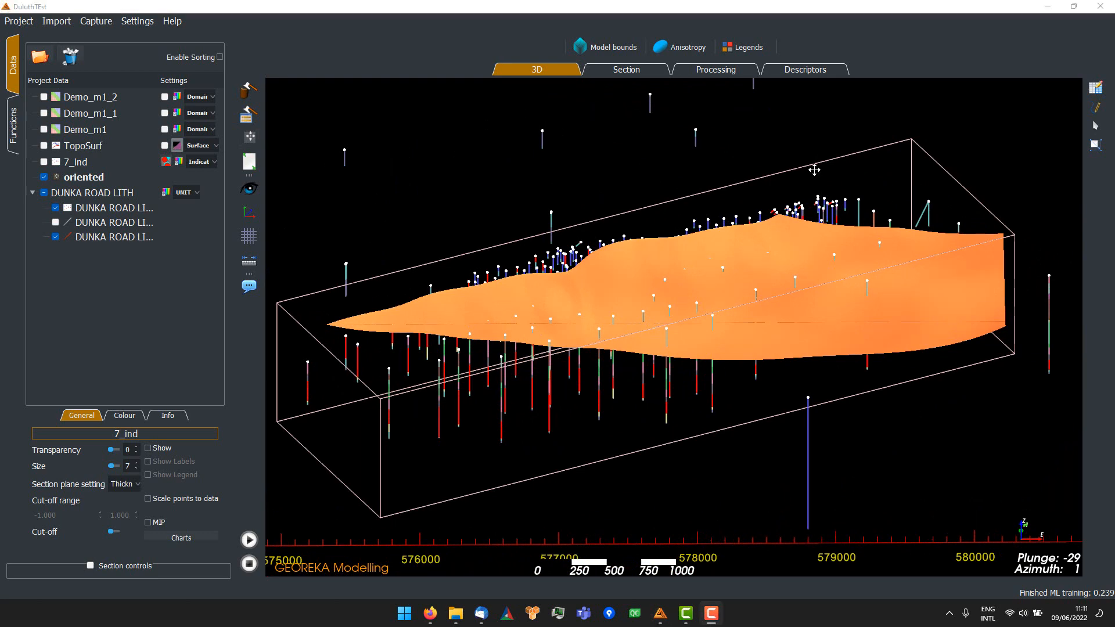
# Step: Switch 7_fun from Rational Quadratic to a different fitting type and rerun the workflow for the 3D surface
pyautogui.click(702, 74)
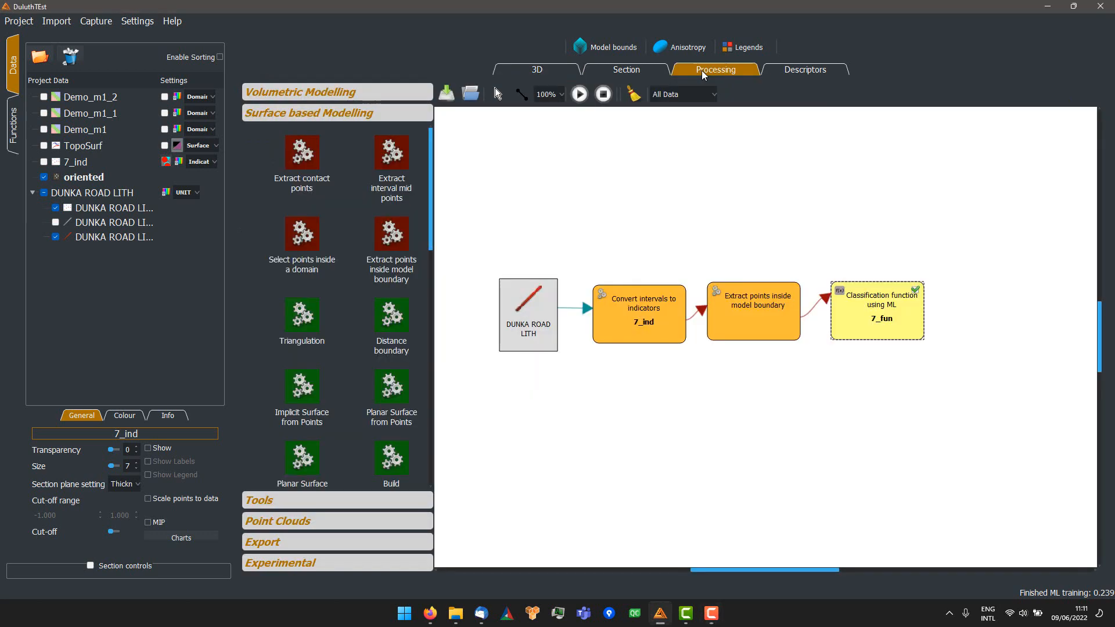
pyautogui.doubleClick(855, 314)
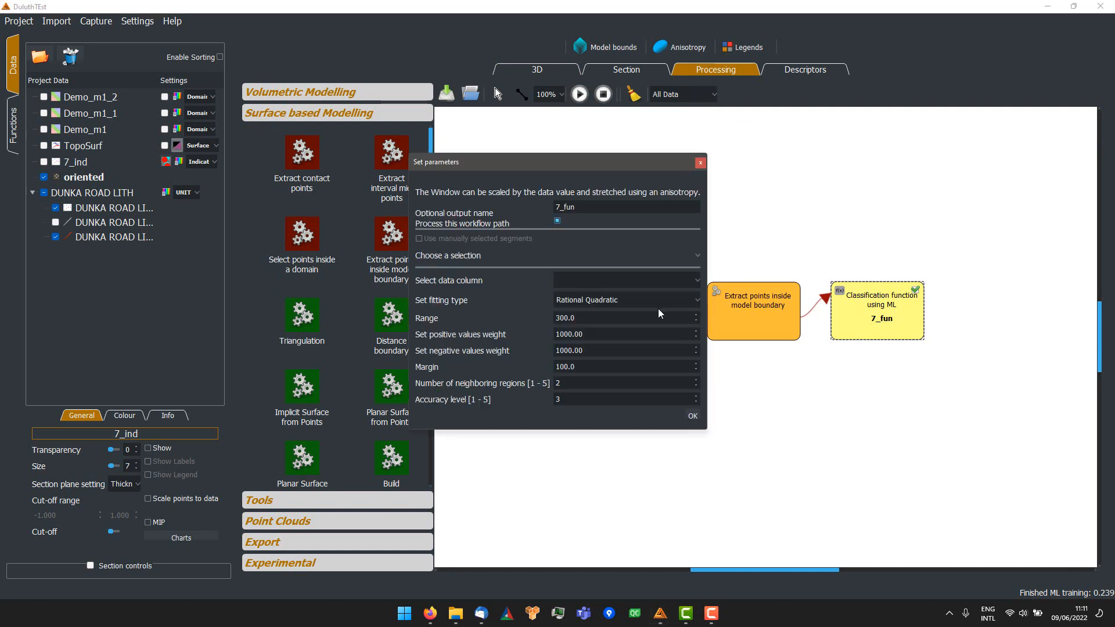
pyautogui.click(611, 300)
pyautogui.click(583, 323)
pyautogui.click(692, 416)
pyautogui.click(579, 94)
pyautogui.click(571, 74)
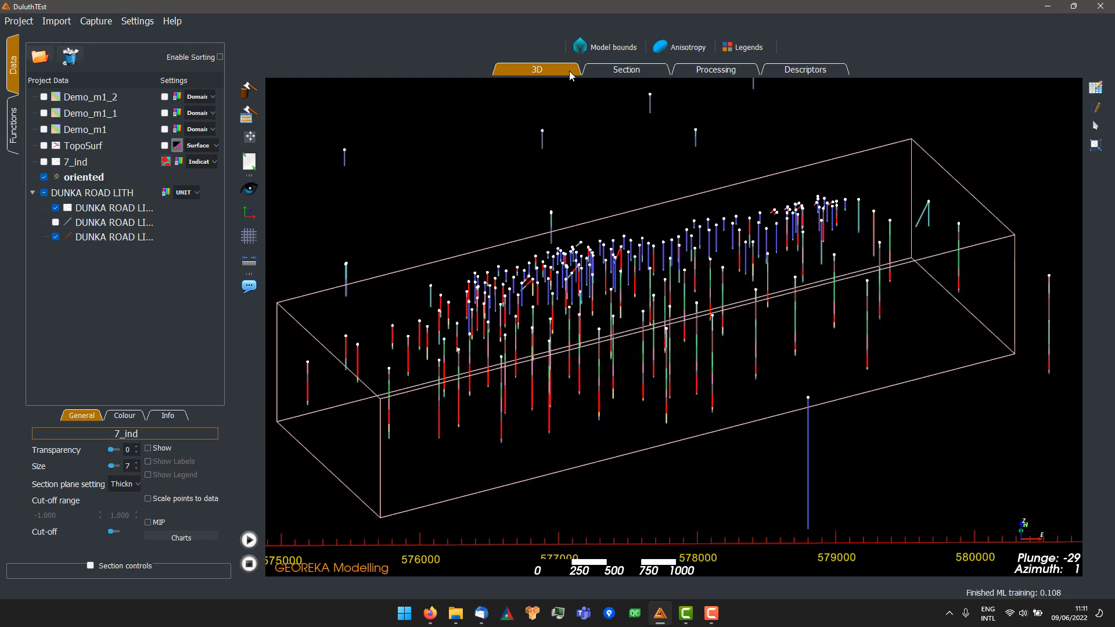
# Step: Examine how the surface from the changed fitting type follows the drillholes and behaves near the model extent's edges
pyautogui.moveTo(578, 357); pyautogui.dragTo(836, 363)
pyautogui.moveTo(710, 337); pyautogui.dragTo(733, 299)
pyautogui.moveTo(881, 329); pyautogui.dragTo(642, 304)
pyautogui.moveTo(771, 318); pyautogui.dragTo(823, 303)
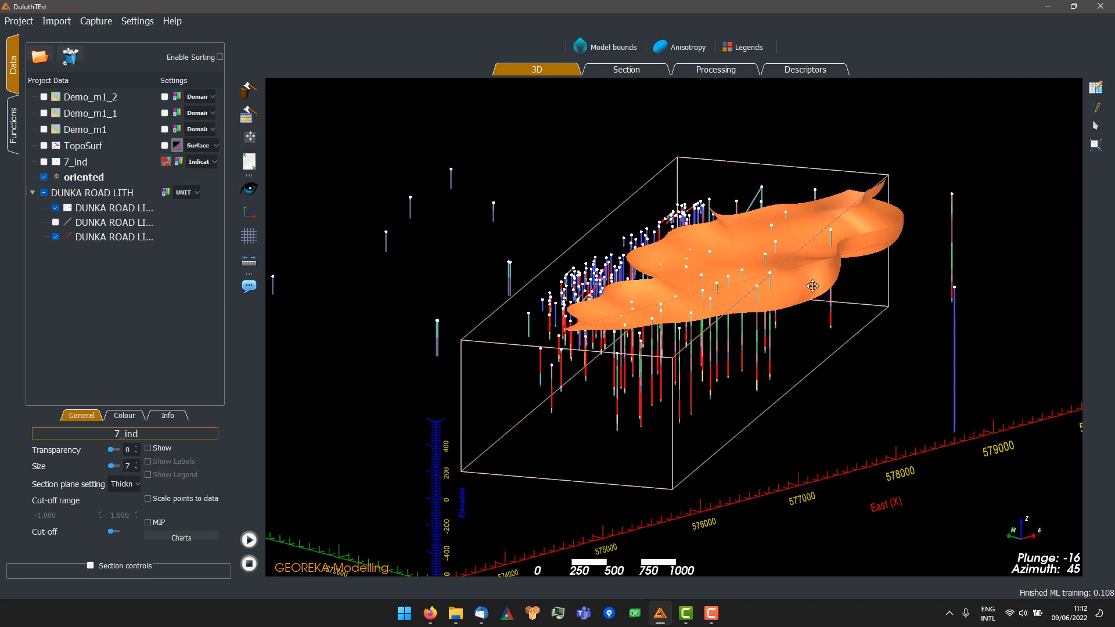
pyautogui.scroll(3, 811, 290)
pyautogui.moveTo(810, 294); pyautogui.dragTo(879, 268)
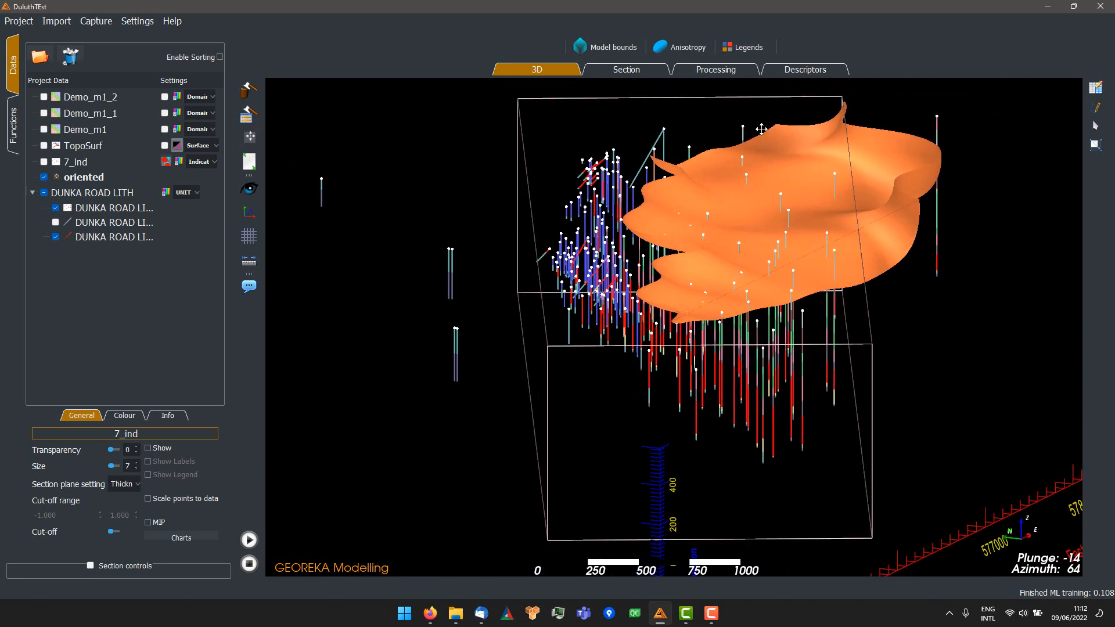
pyautogui.moveTo(737, 271); pyautogui.dragTo(917, 254)
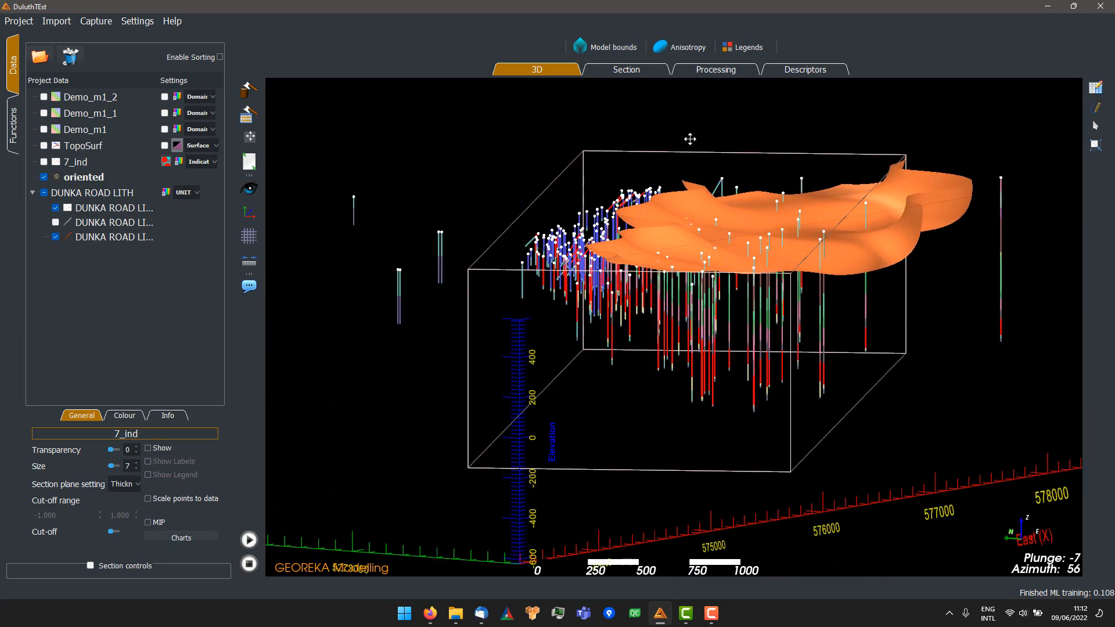
# Step: Examine the 7_fun surface from above, below and the sides, comparing its curvature and edges with the drillholes
pyautogui.moveTo(865, 288); pyautogui.dragTo(811, 256)
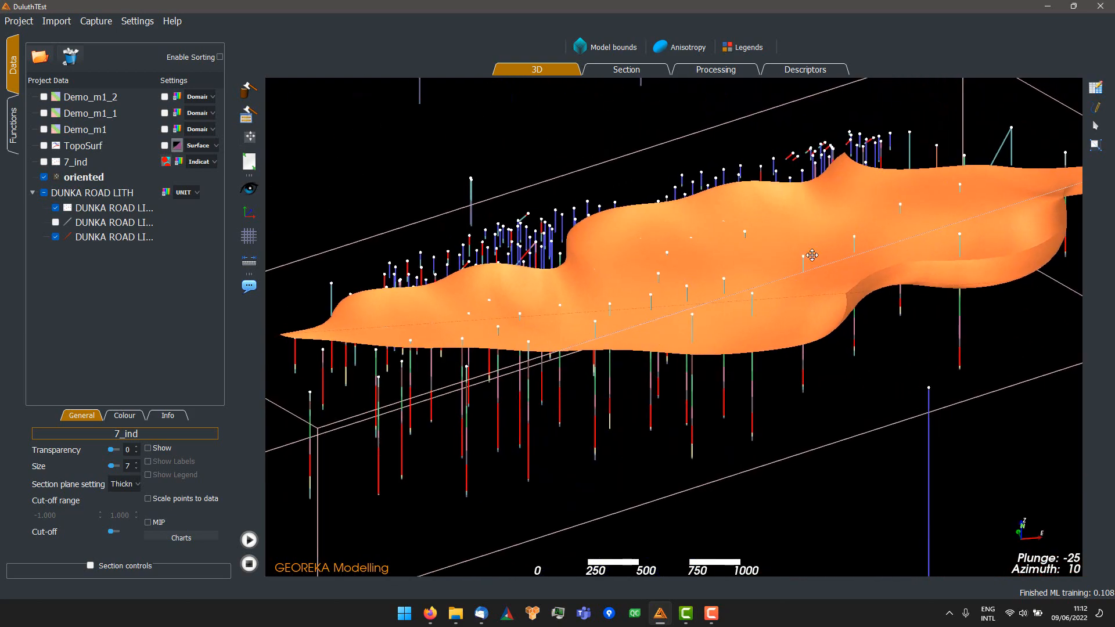
pyautogui.scroll(2, 764, 202)
pyautogui.scroll(-1, 763, 204)
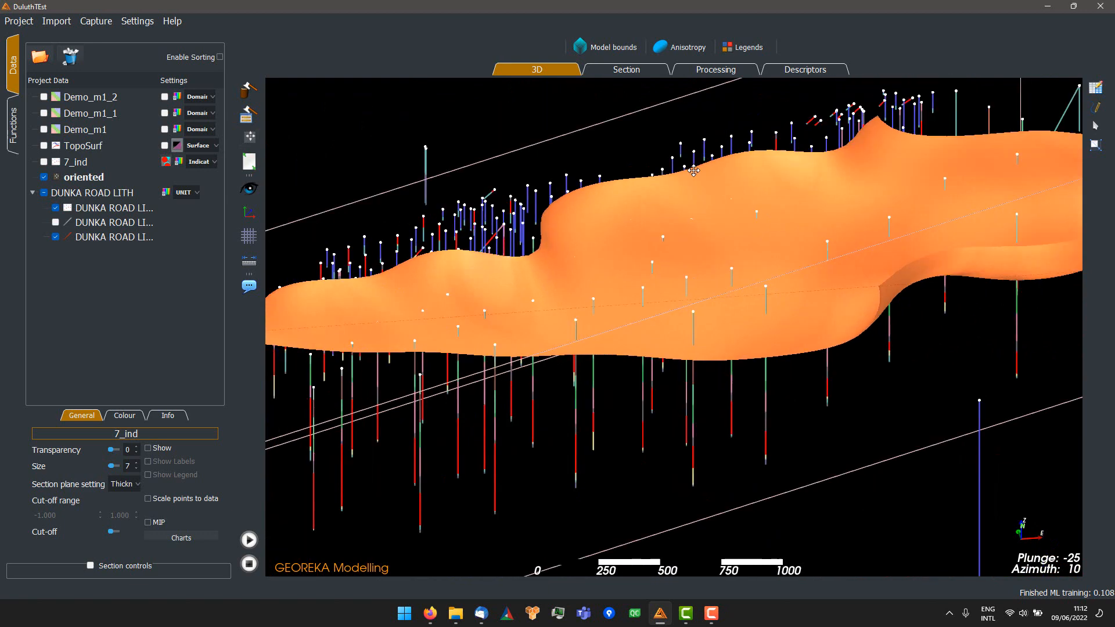
pyautogui.moveTo(752, 280); pyautogui.dragTo(681, 233, button='middle')
pyautogui.scroll(-3, 682, 233)
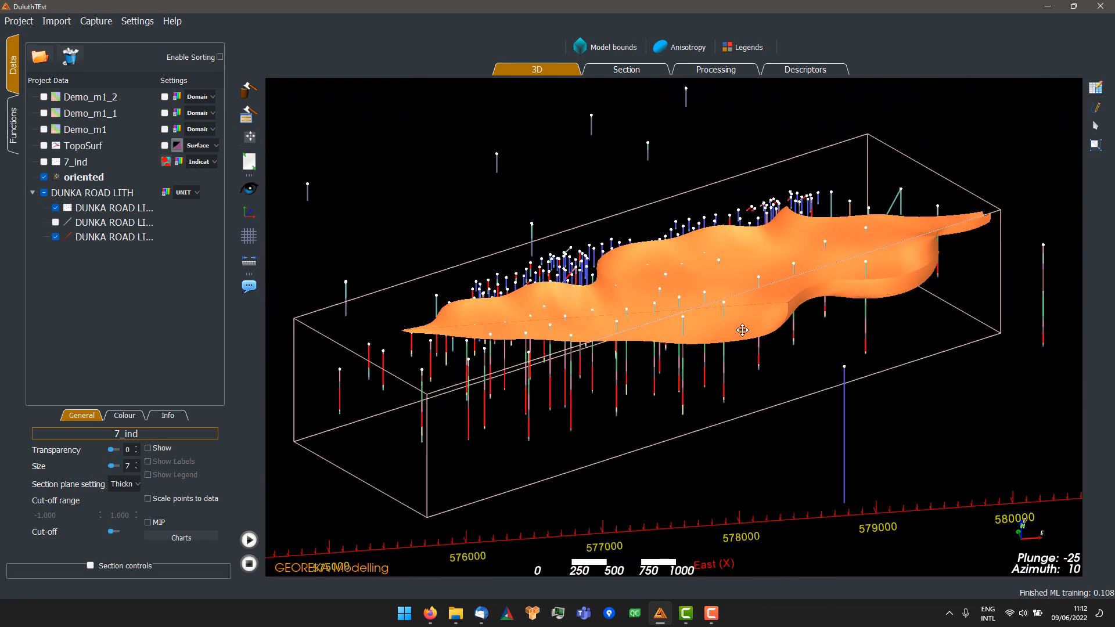
pyautogui.moveTo(743, 329); pyautogui.dragTo(816, 324)
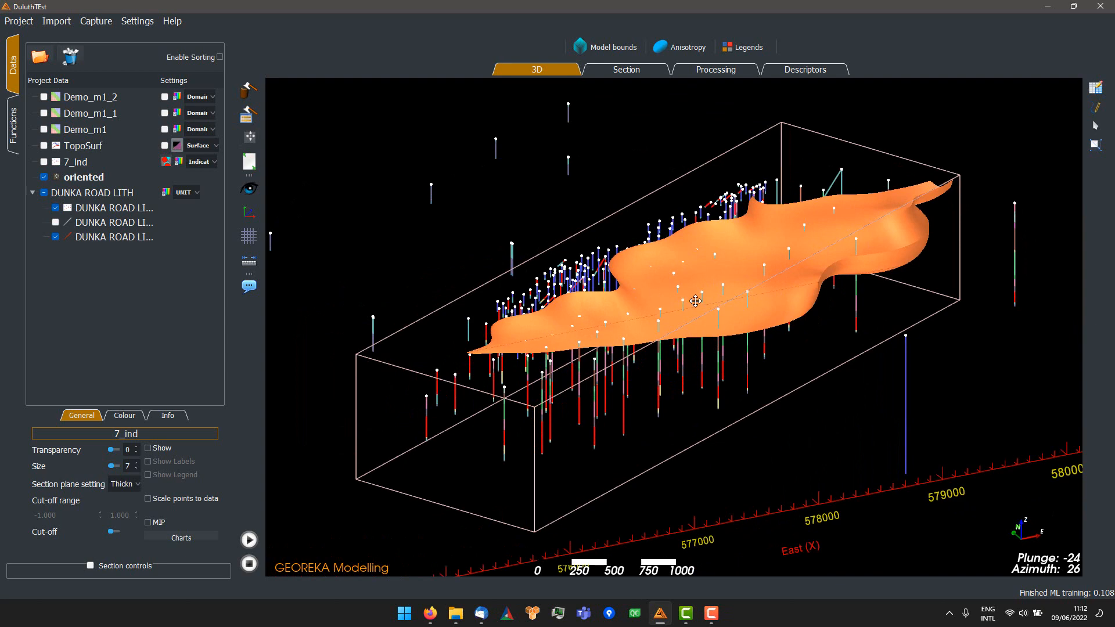
pyautogui.moveTo(709, 303); pyautogui.dragTo(777, 221)
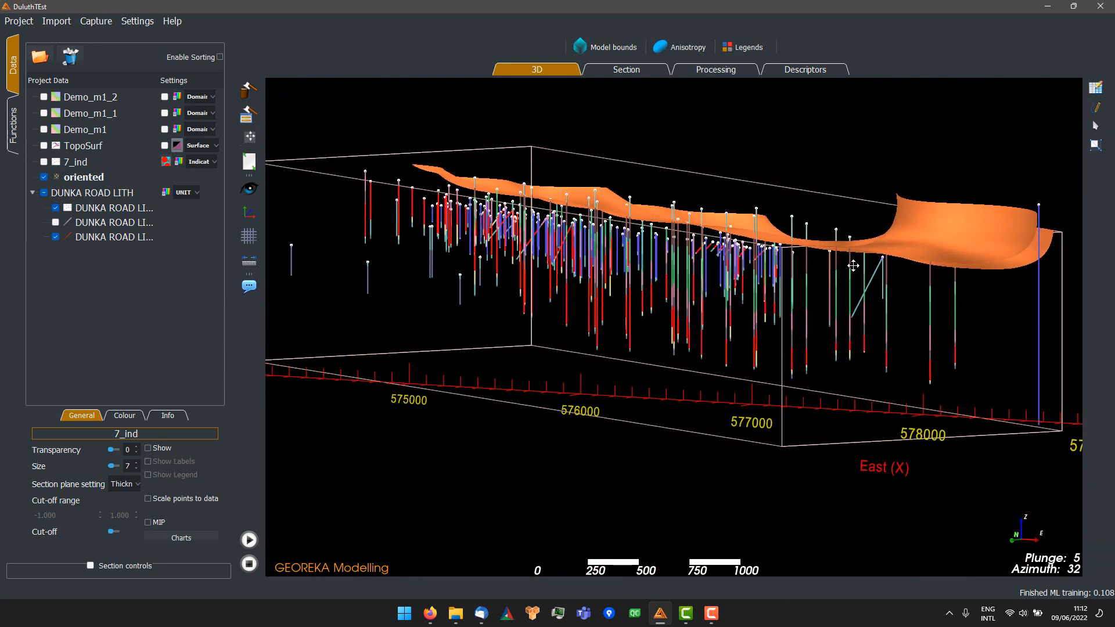
pyautogui.moveTo(853, 265); pyautogui.dragTo(821, 343)
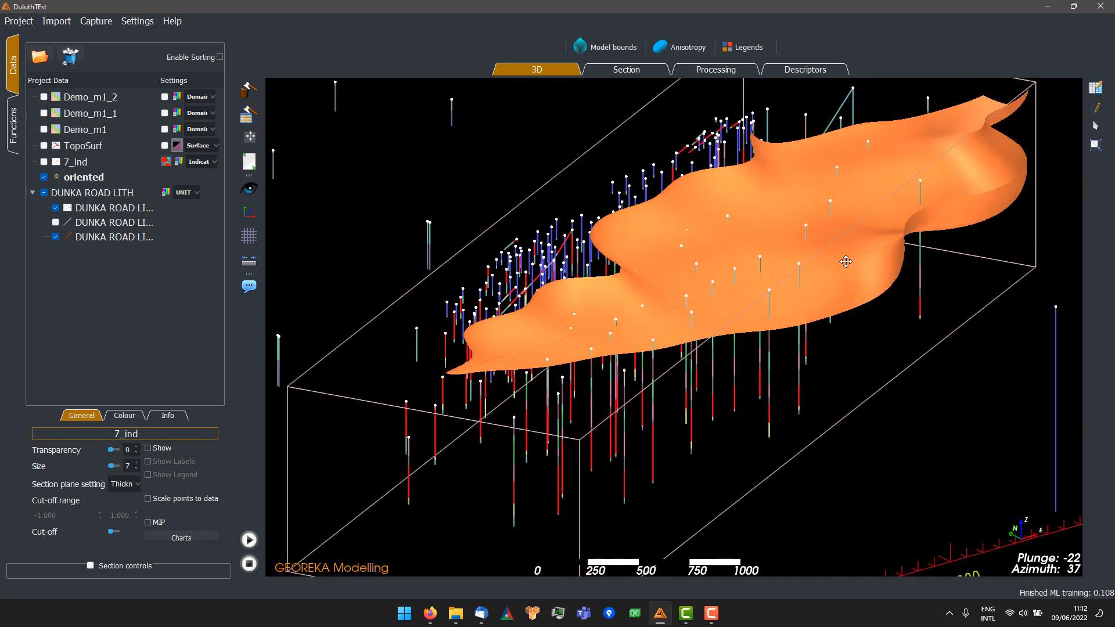
# Step: Replace the Gaussian fitting type of the 7_fun classification function with another type, rerun the workflow and review the surface
pyautogui.click(805, 70)
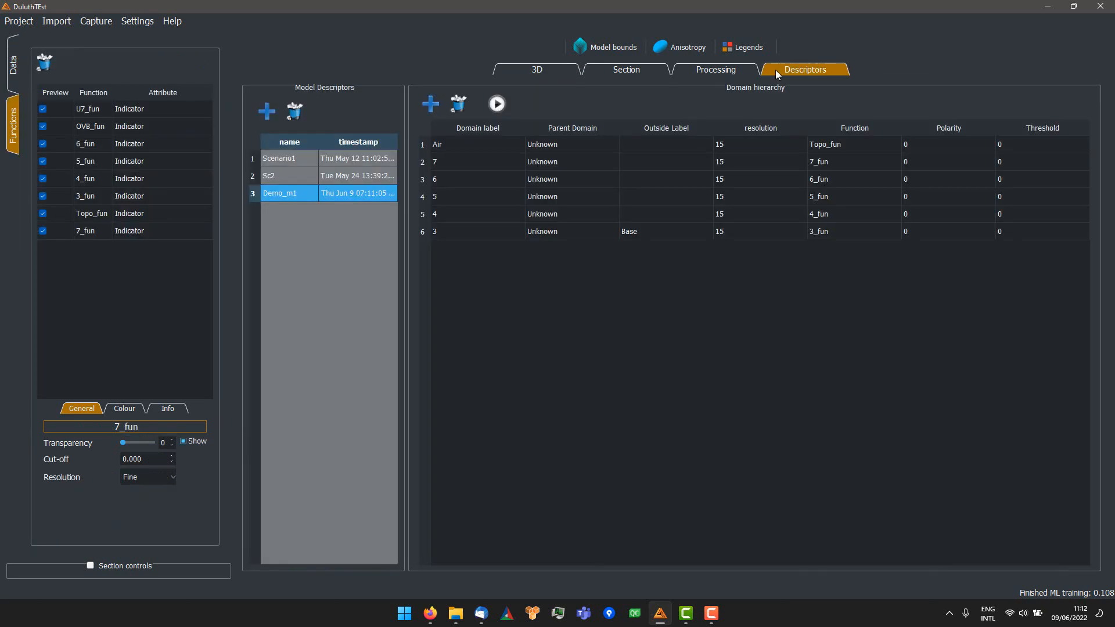
pyautogui.click(714, 69)
pyautogui.doubleClick(903, 324)
pyautogui.click(617, 299)
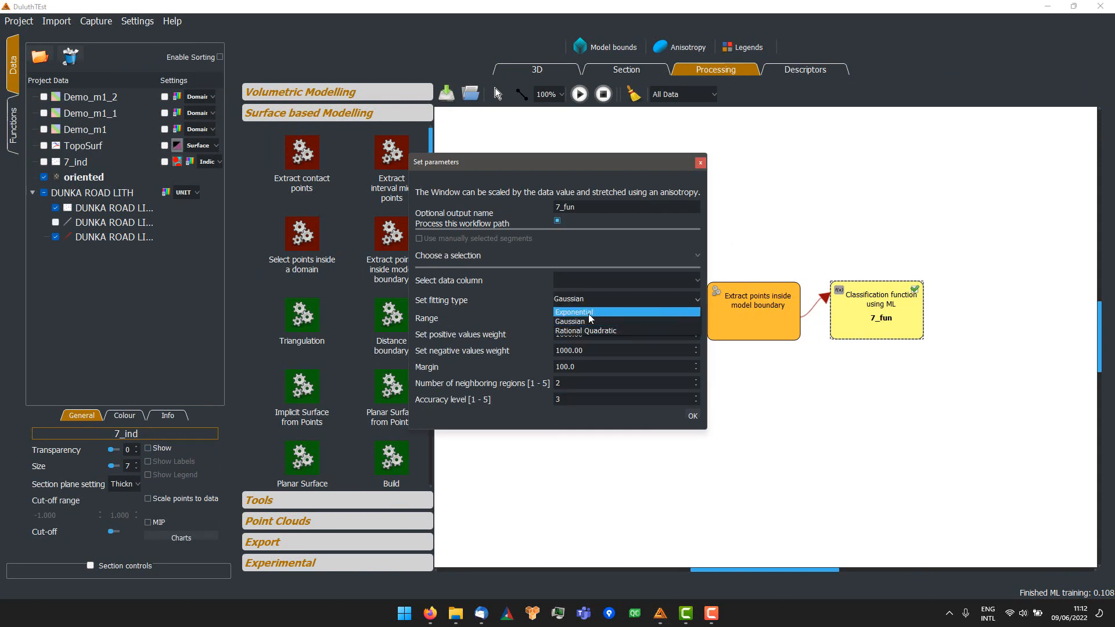
pyautogui.click(606, 300)
pyautogui.click(695, 418)
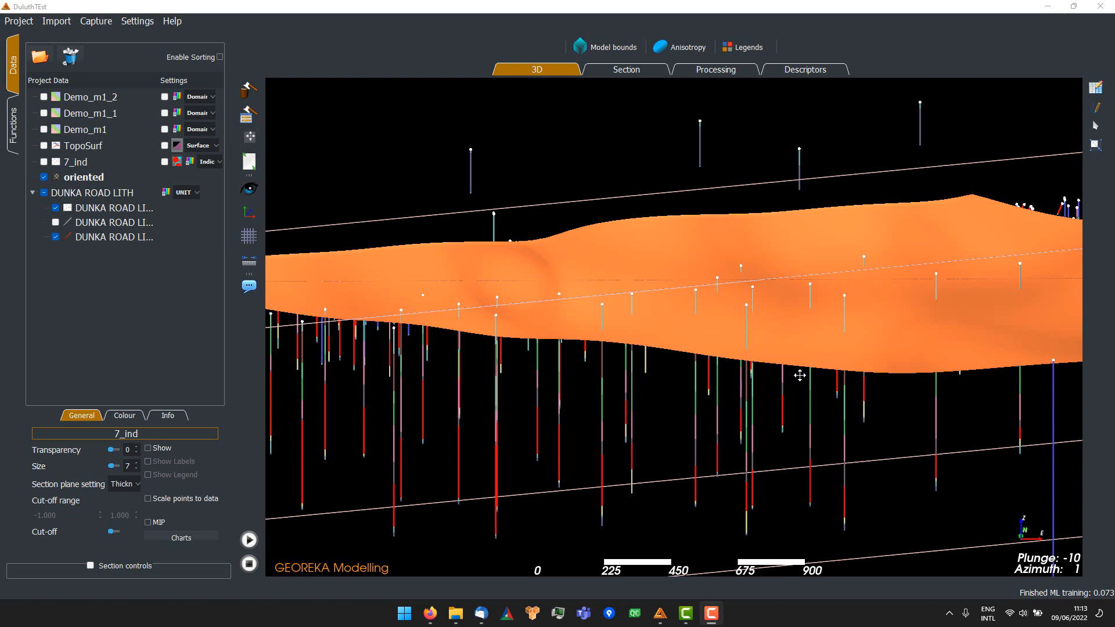
pyautogui.scroll(-3, 761, 363)
pyautogui.moveTo(738, 375); pyautogui.dragTo(739, 352)
pyautogui.scroll(3, 741, 351)
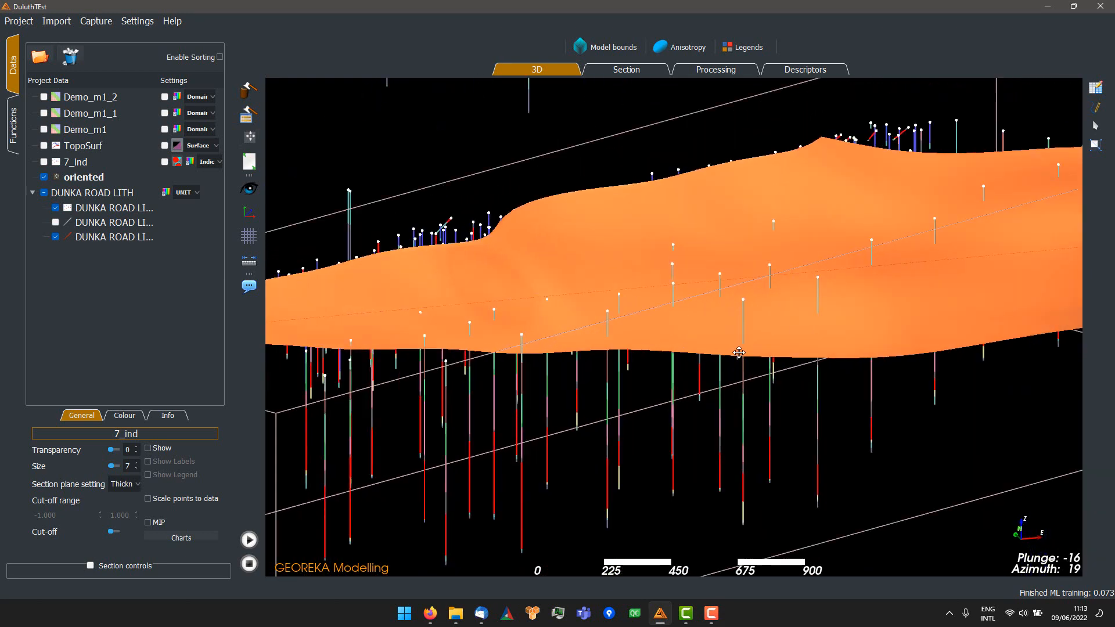
# Step: Reduce the resample length of inside points in the 7_ind indicator conversion and rerun the workflow for the 3D surface
pyautogui.click(694, 69)
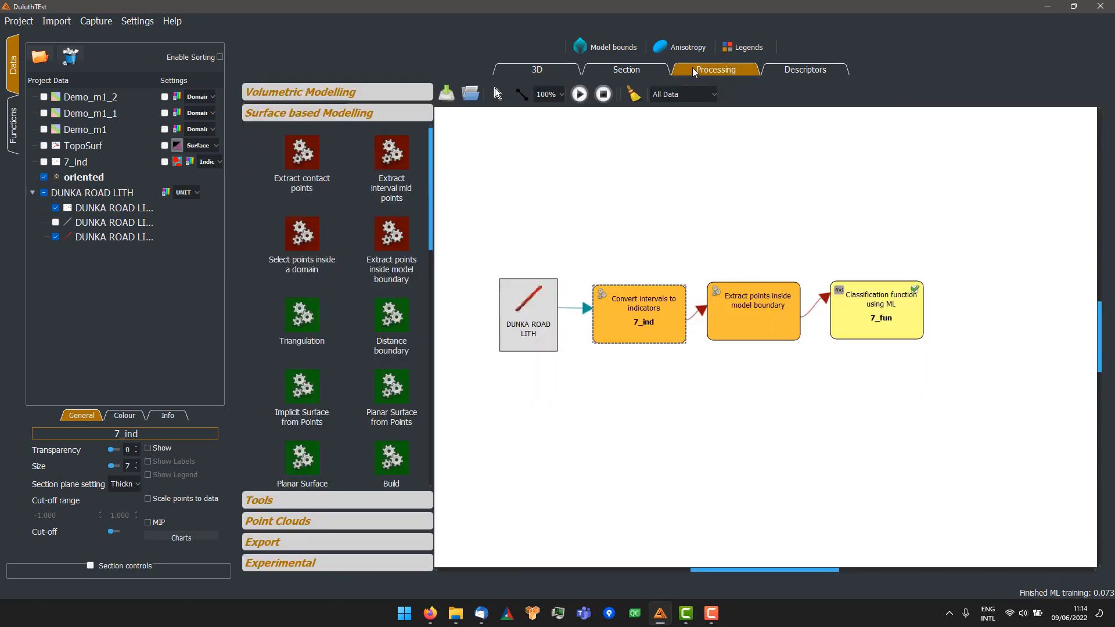
pyautogui.doubleClick(623, 336)
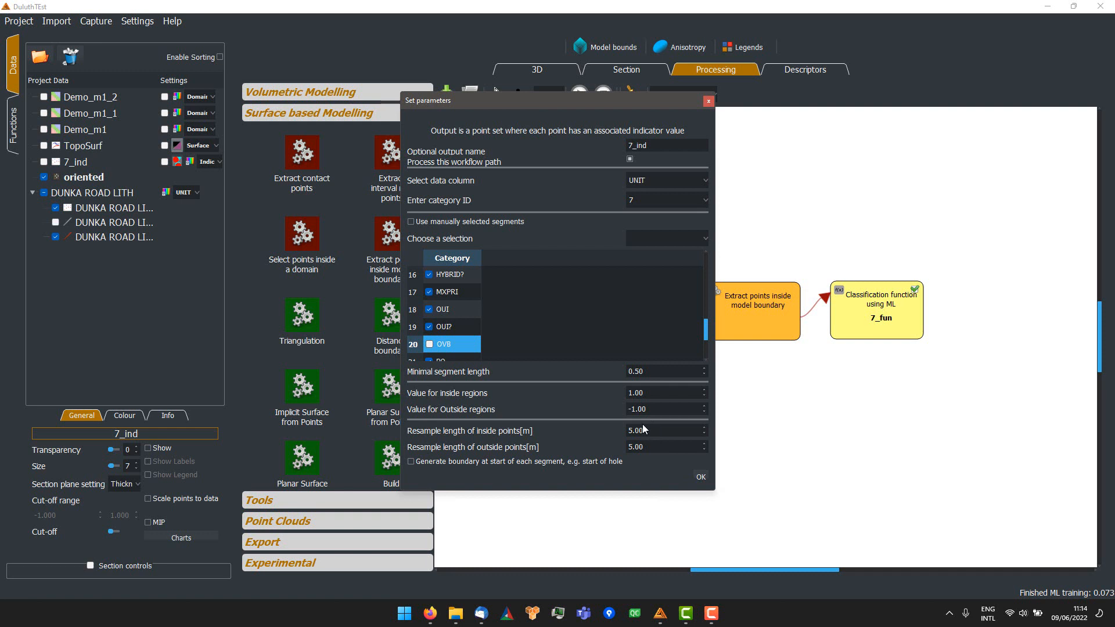
pyautogui.scroll(-2, 659, 433)
pyautogui.click(701, 478)
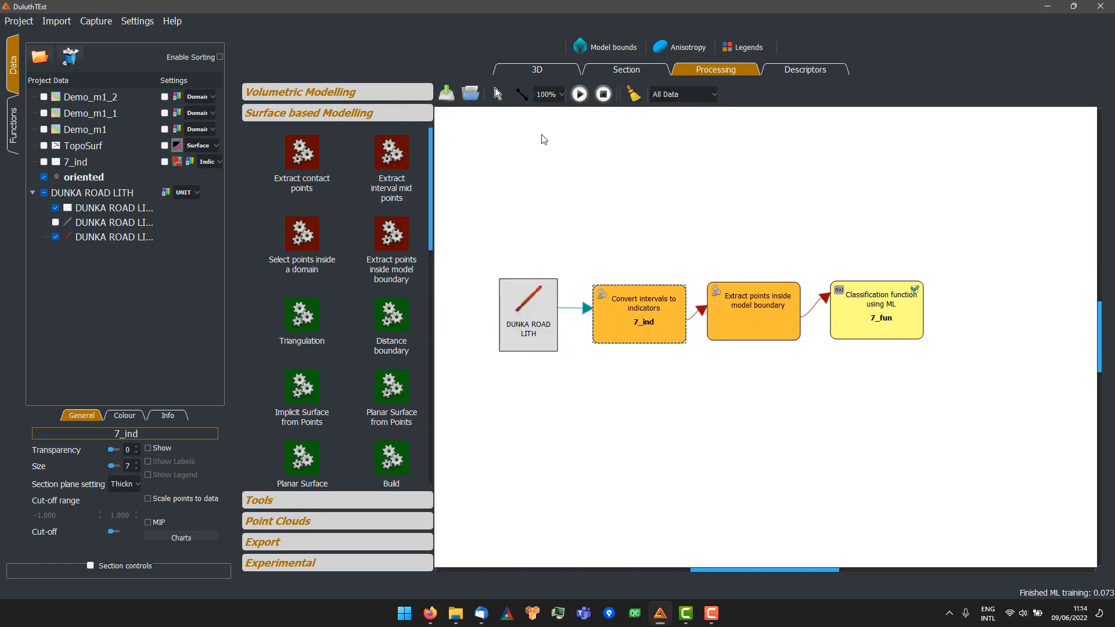
pyautogui.click(544, 74)
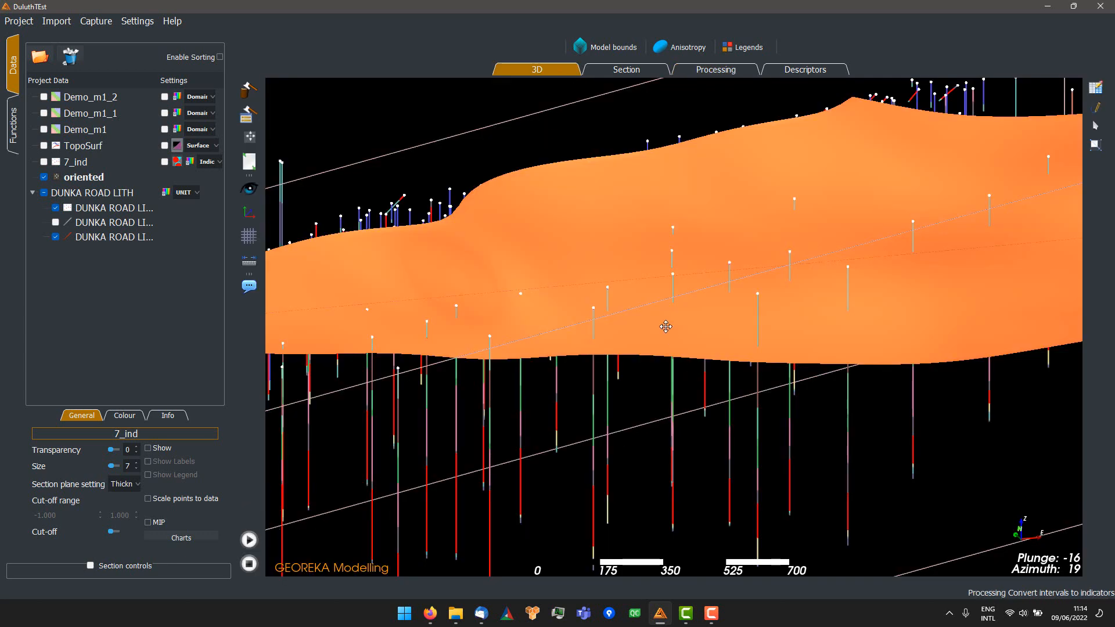
# Step: Inspect the surface closely around the drillholes in front and identify the unit 7 interval of one drillhole
pyautogui.scroll(2, 672, 301)
pyautogui.scroll(2, 697, 305)
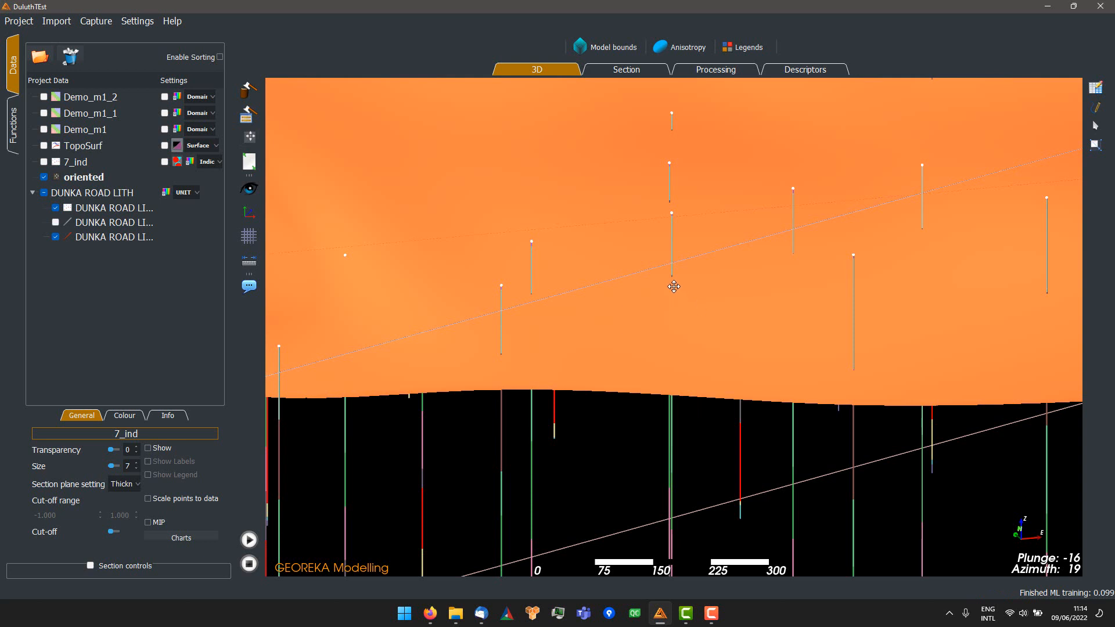
pyautogui.scroll(2, 673, 284)
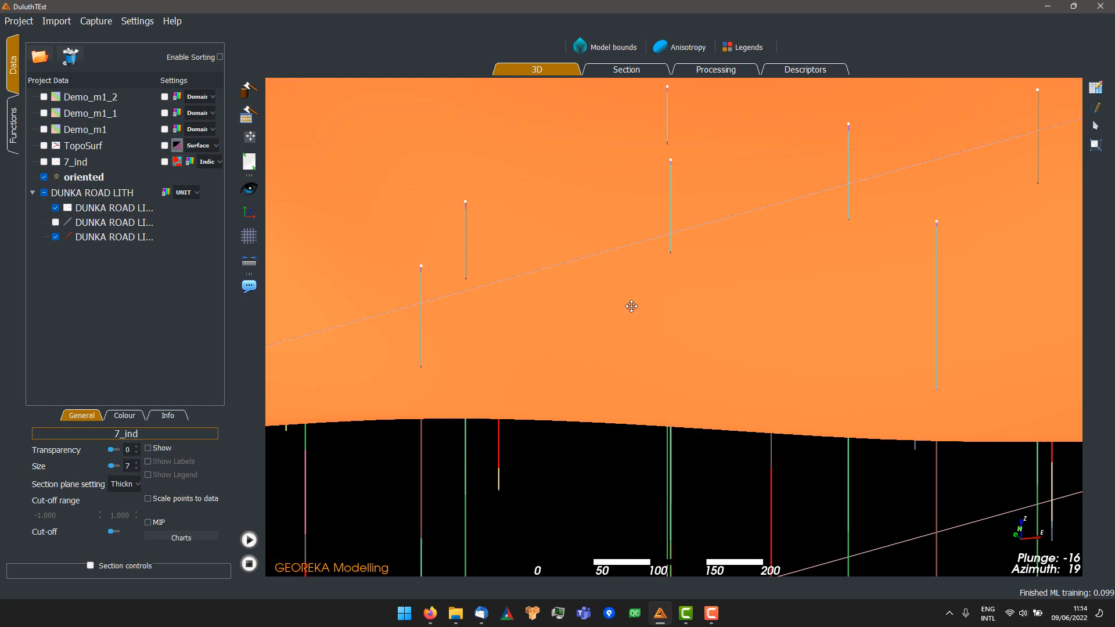
pyautogui.scroll(-2, 627, 299)
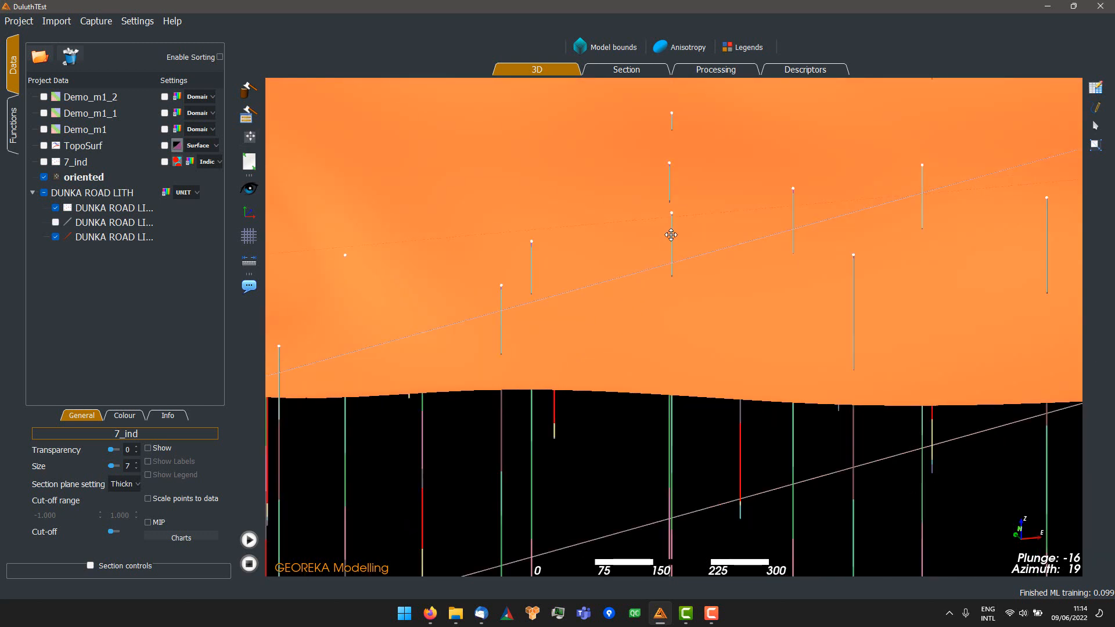
pyautogui.moveTo(681, 260); pyautogui.dragTo(739, 266)
pyautogui.scroll(2, 748, 281)
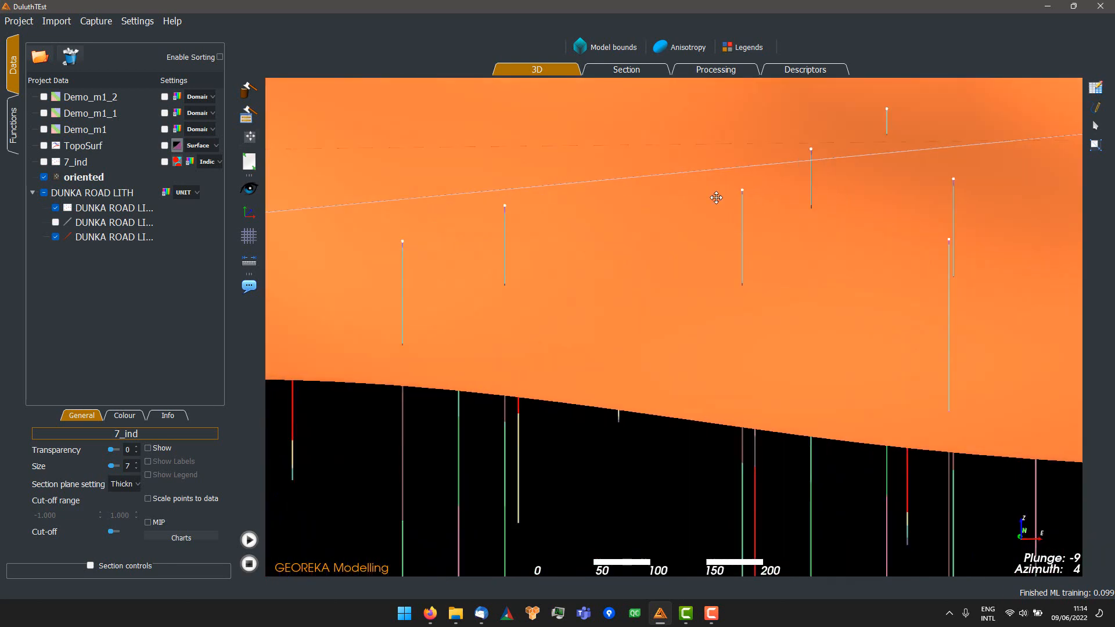
pyautogui.click(743, 228)
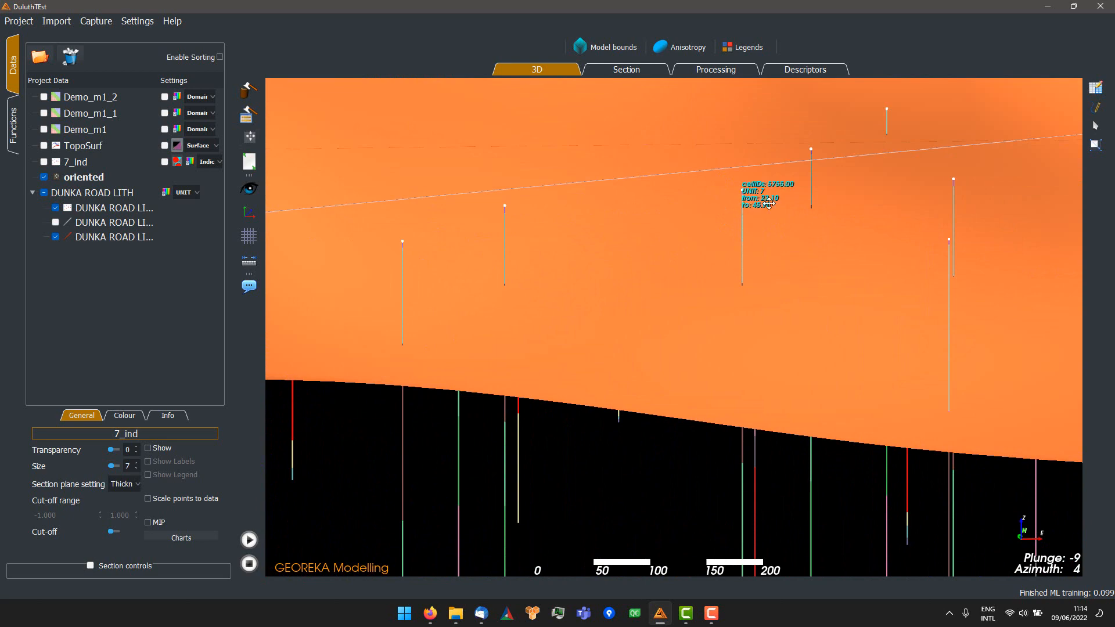
# Step: Examine how the surface lies relative to the base of the labelled unit 7 interval and its neighbouring drillholes
pyautogui.moveTo(740, 343); pyautogui.dragTo(732, 308)
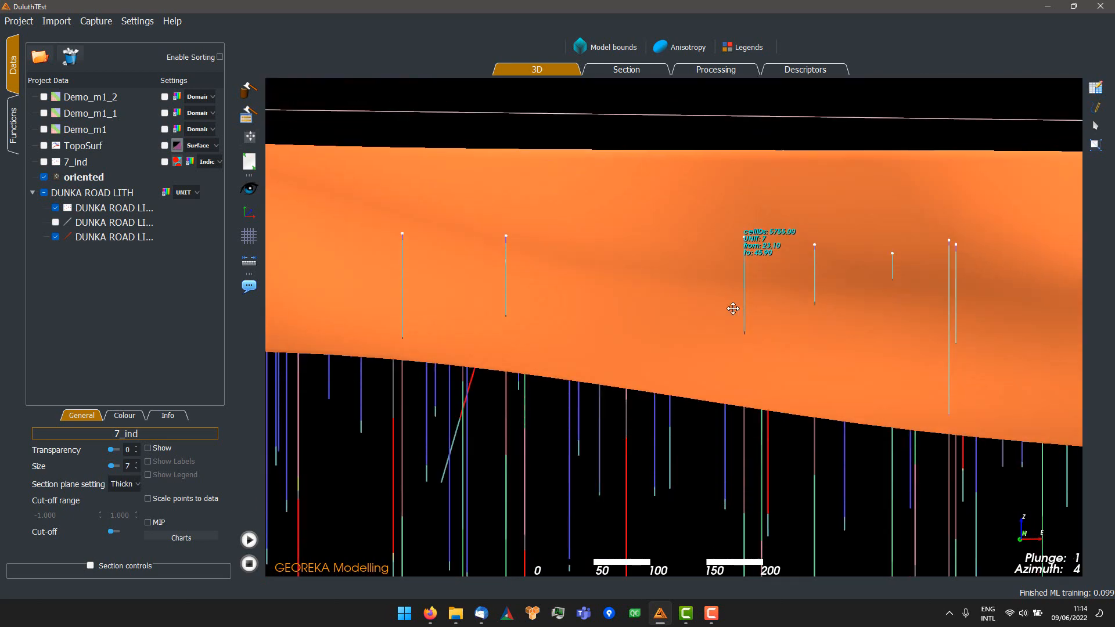
pyautogui.scroll(-4, 730, 305)
pyautogui.moveTo(744, 430); pyautogui.dragTo(729, 414)
pyautogui.scroll(-2, 729, 414)
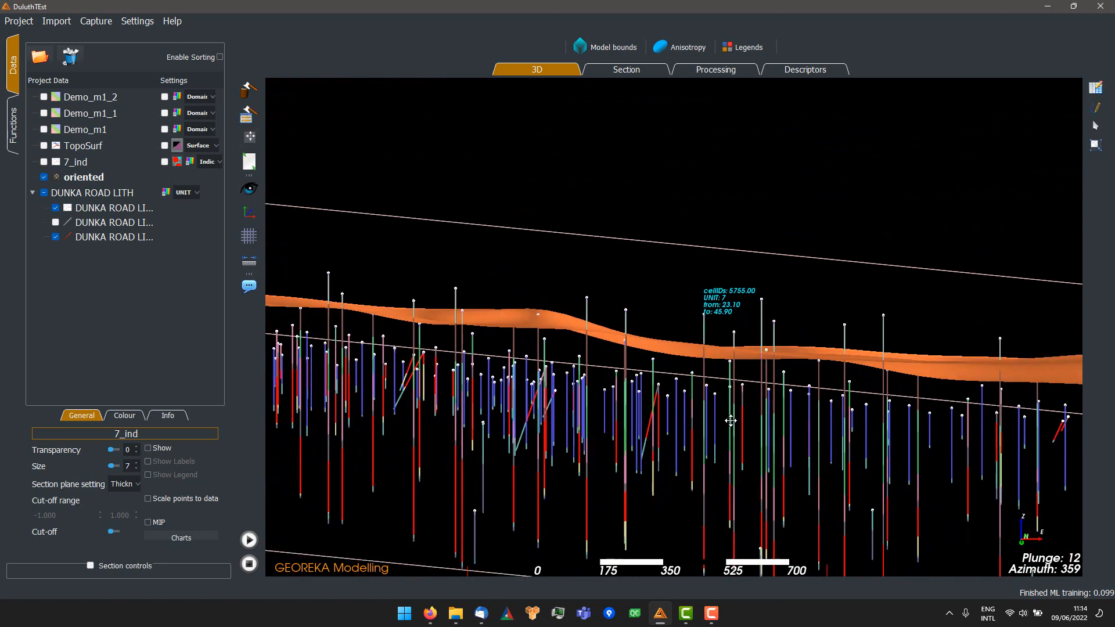
pyautogui.moveTo(734, 354); pyautogui.dragTo(736, 372)
pyautogui.scroll(5, 738, 369)
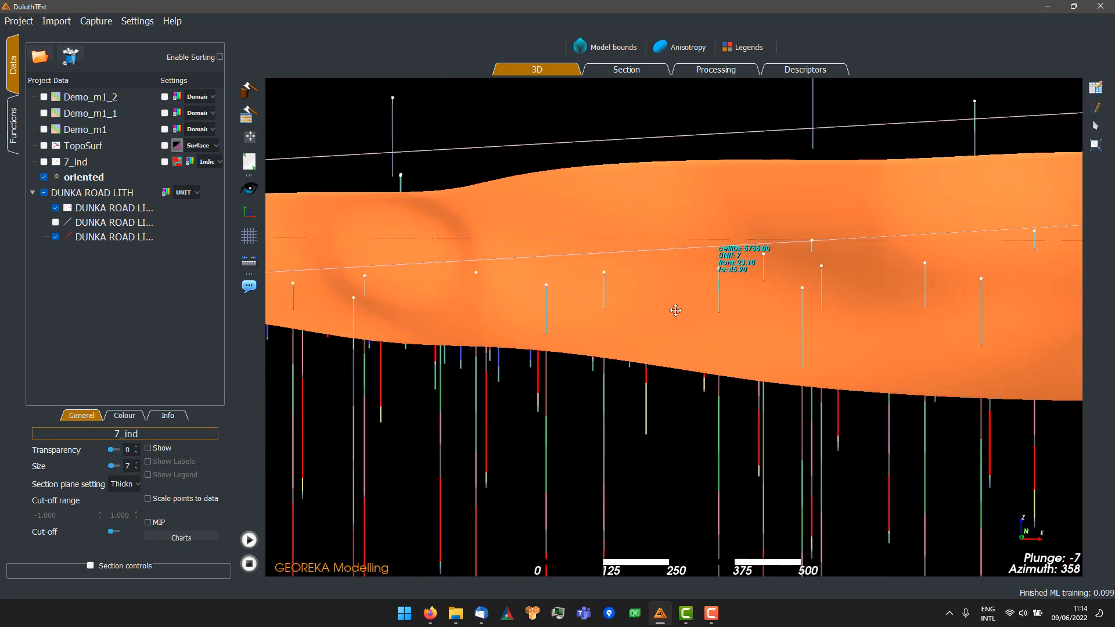
pyautogui.moveTo(678, 276); pyautogui.dragTo(633, 316, button='middle')
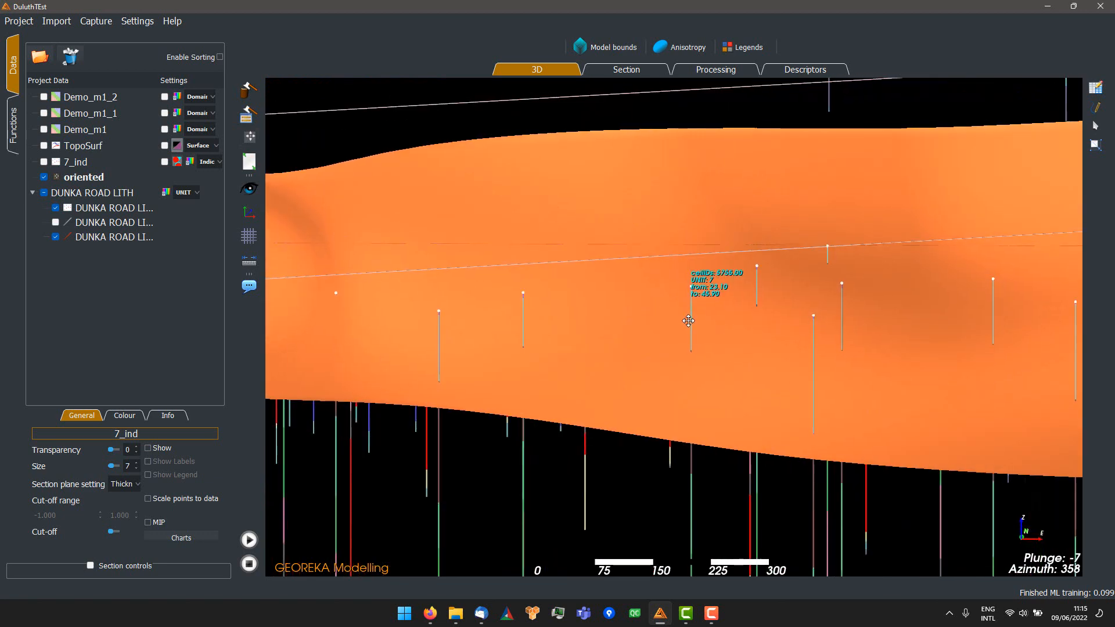
pyautogui.scroll(3, 753, 321)
pyautogui.scroll(-2, 739, 327)
pyautogui.moveTo(738, 326); pyautogui.dragTo(720, 328)
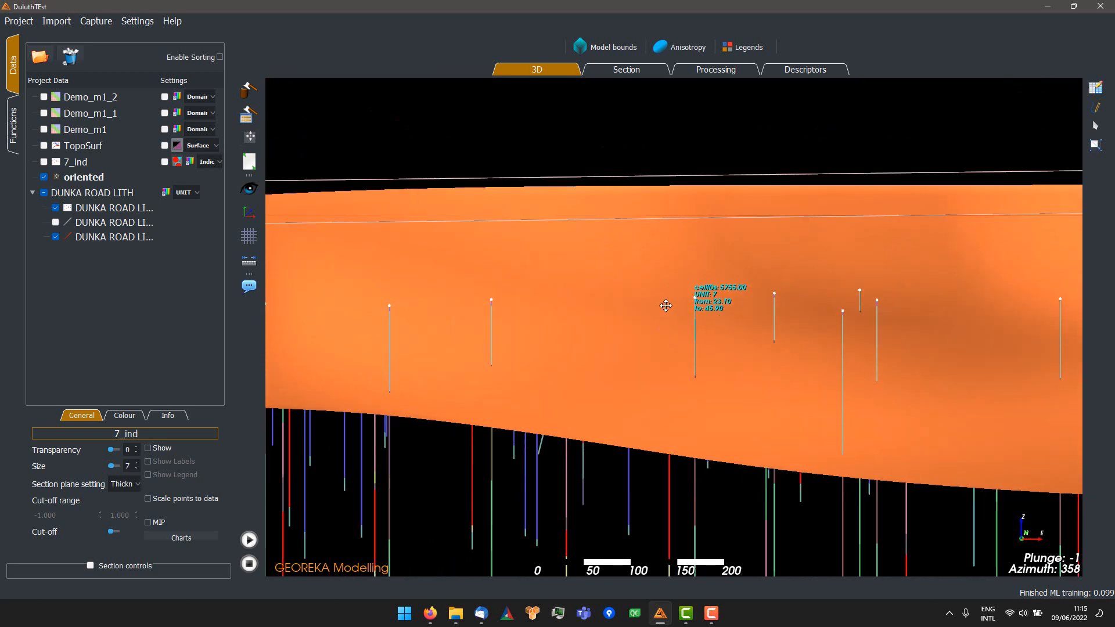
pyautogui.scroll(-3, 714, 325)
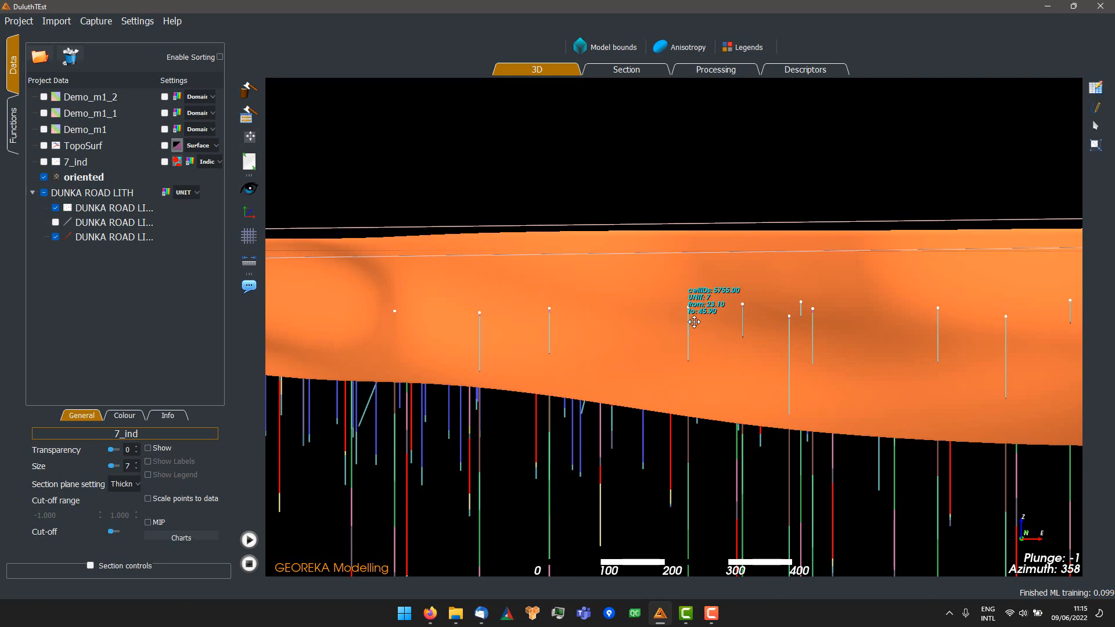
pyautogui.moveTo(678, 370); pyautogui.dragTo(728, 104)
# Step: Set the 7_ind inside-point resample length to 5 m, shorten the outside-point resample length and rerun the workflow
pyautogui.click(712, 73)
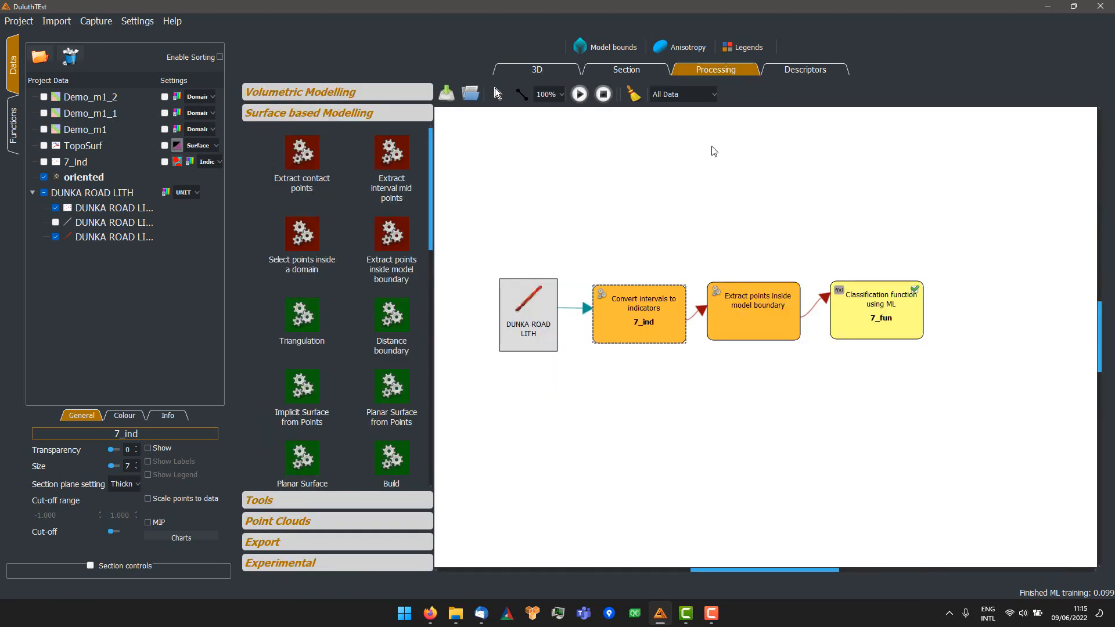
pyautogui.doubleClick(648, 335)
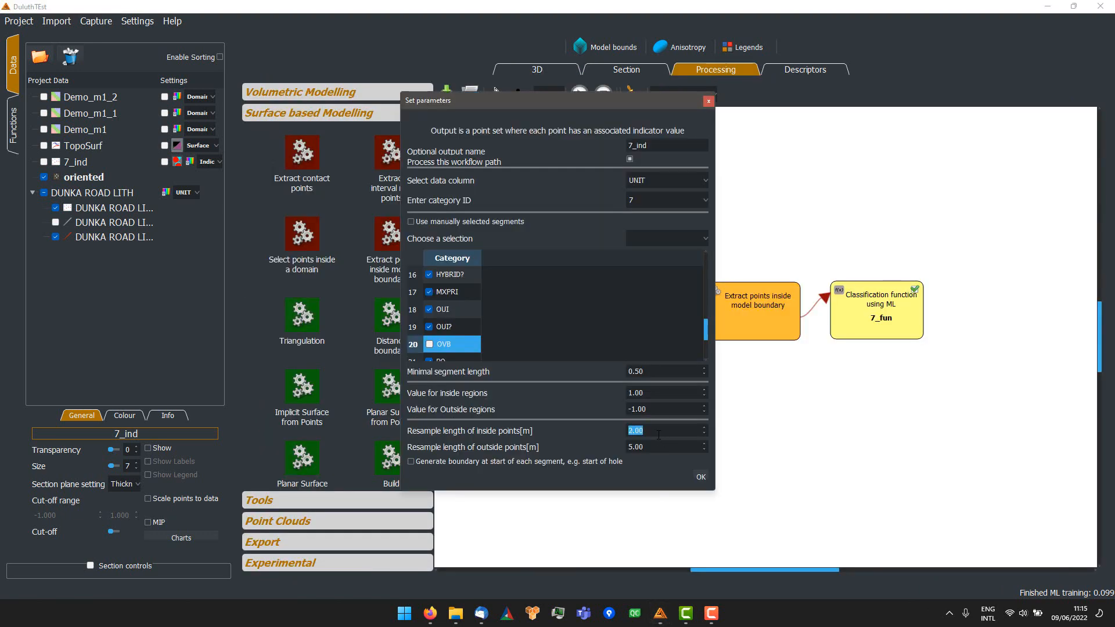
pyautogui.scroll(-3, 659, 446)
pyautogui.click(700, 478)
pyautogui.click(542, 69)
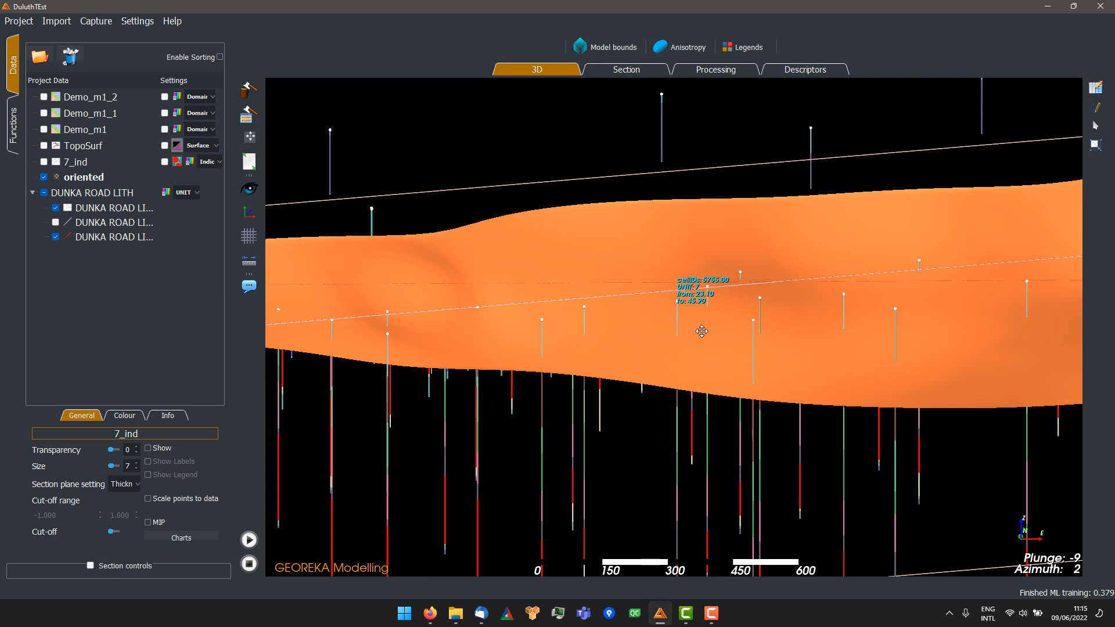
# Step: Examine the surface produced by denser outside points around the labelled drillhole and along the full model extent
pyautogui.moveTo(702, 331); pyautogui.dragTo(774, 358, button='middle')
pyautogui.scroll(2, 774, 358)
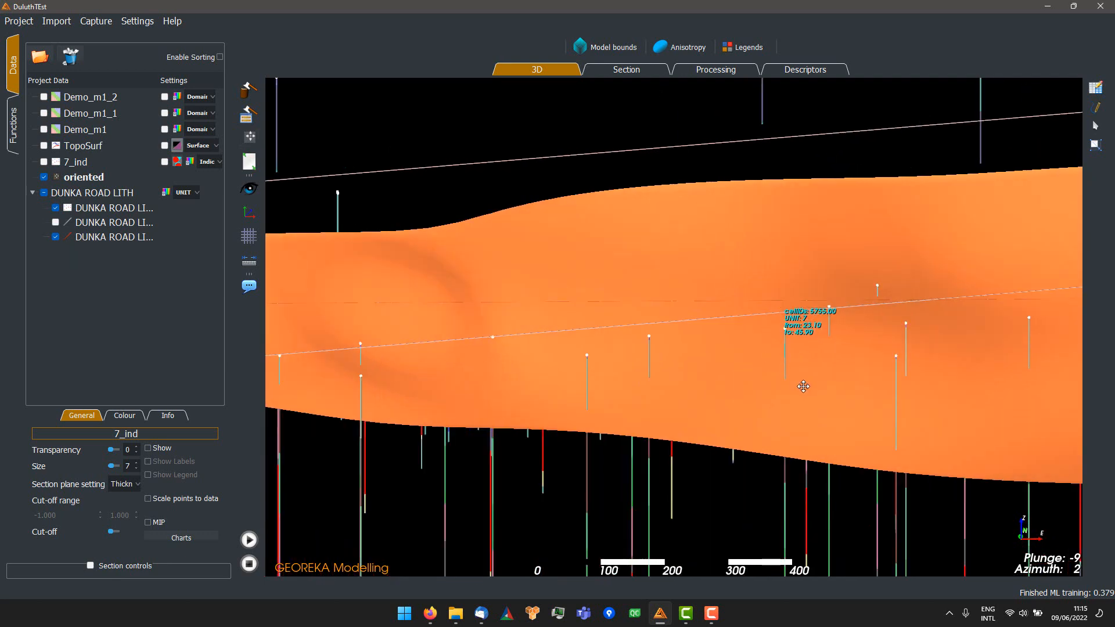
pyautogui.moveTo(803, 386); pyautogui.dragTo(800, 311)
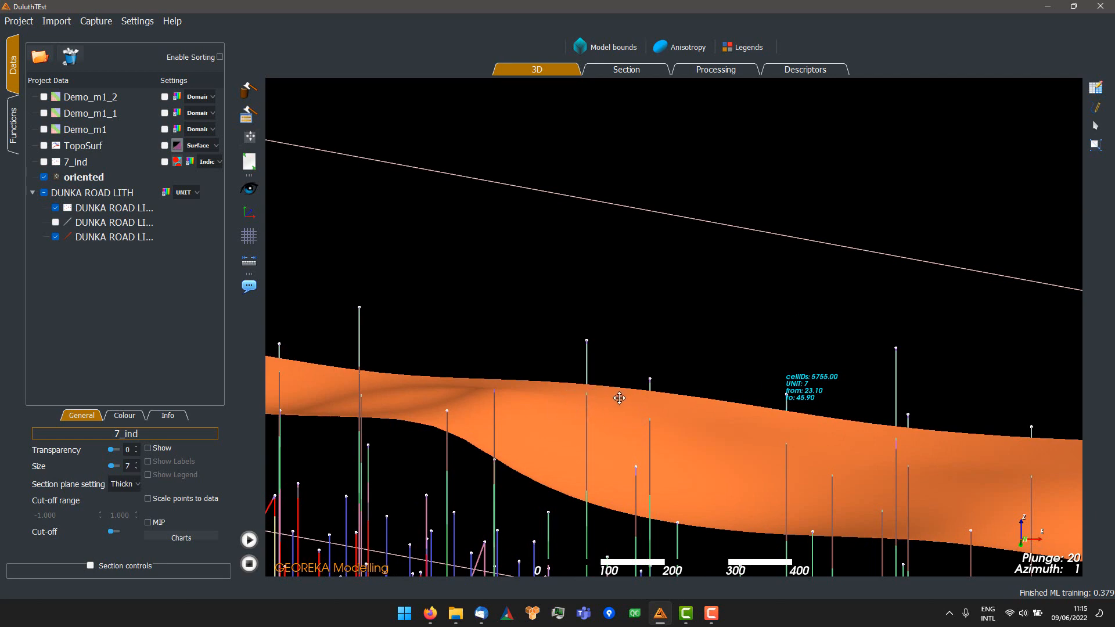
pyautogui.scroll(-3, 681, 400)
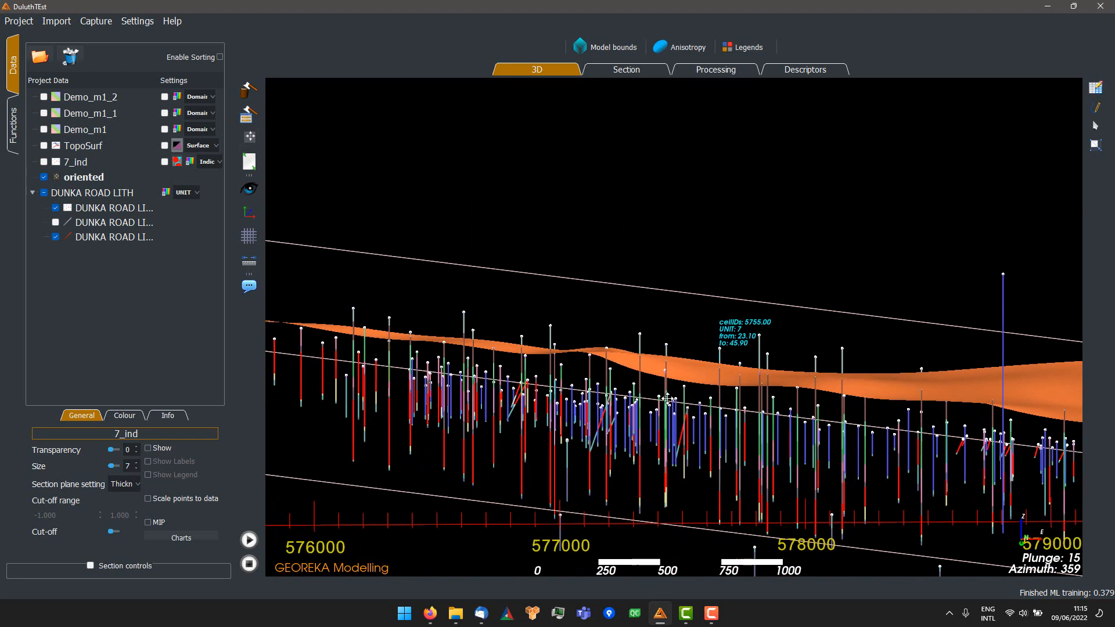
pyautogui.moveTo(667, 399); pyautogui.dragTo(688, 329)
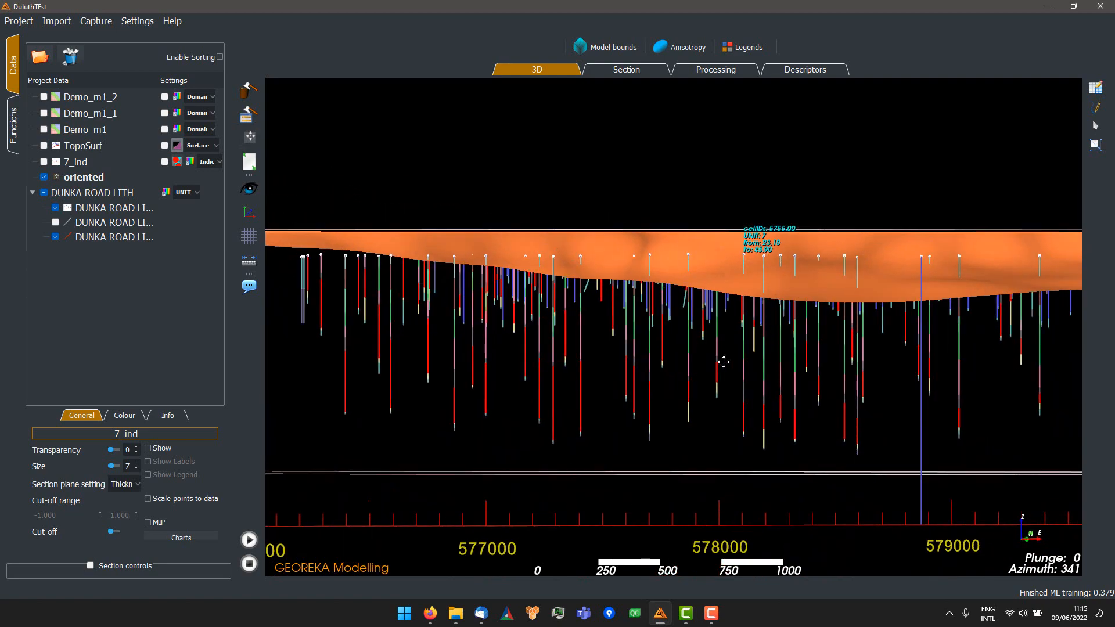
pyautogui.moveTo(723, 362); pyautogui.dragTo(671, 414)
pyautogui.moveTo(700, 230); pyautogui.dragTo(703, 117, button='middle')
# Step: Increase the resample length of outside points in the 7_ind indicator conversion and accept the parameters
pyautogui.click(711, 72)
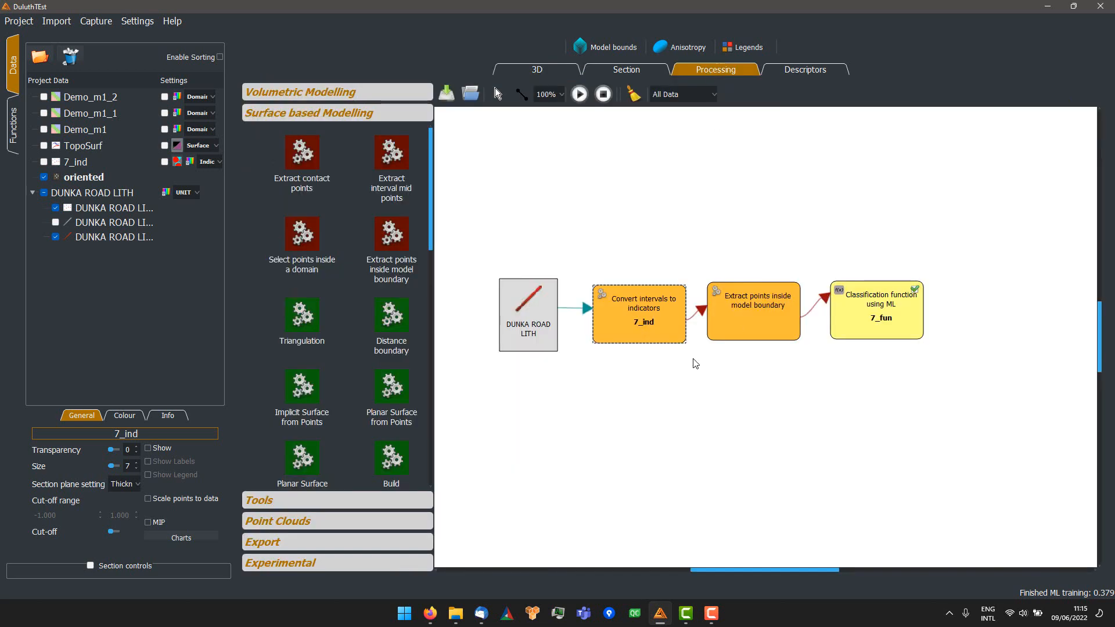
pyautogui.doubleClick(647, 325)
pyautogui.scroll(2, 656, 448)
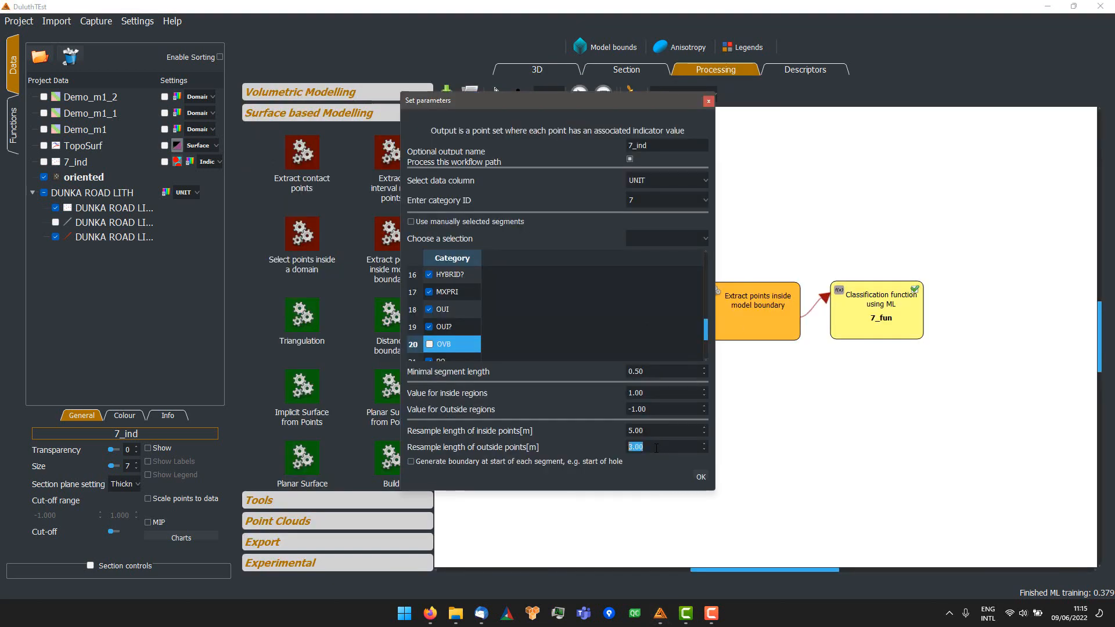
pyautogui.scroll(2, 656, 448)
pyautogui.click(701, 473)
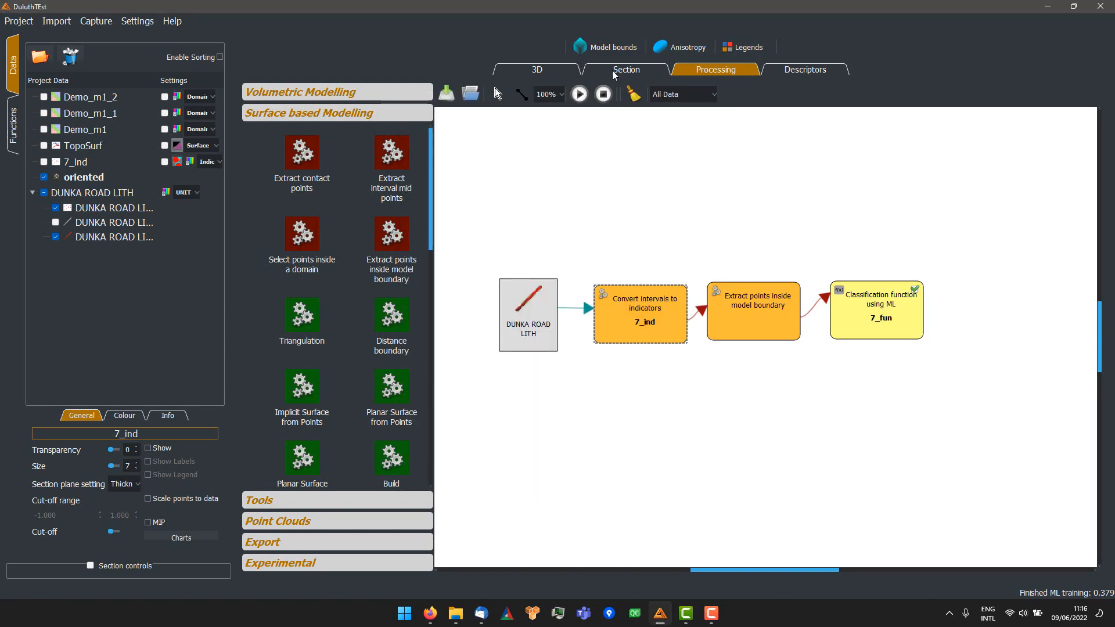
# Step: Examine the current surface in 3D from several angles against the drillhole collars and the labelled unit 7 interval
pyautogui.click(557, 71)
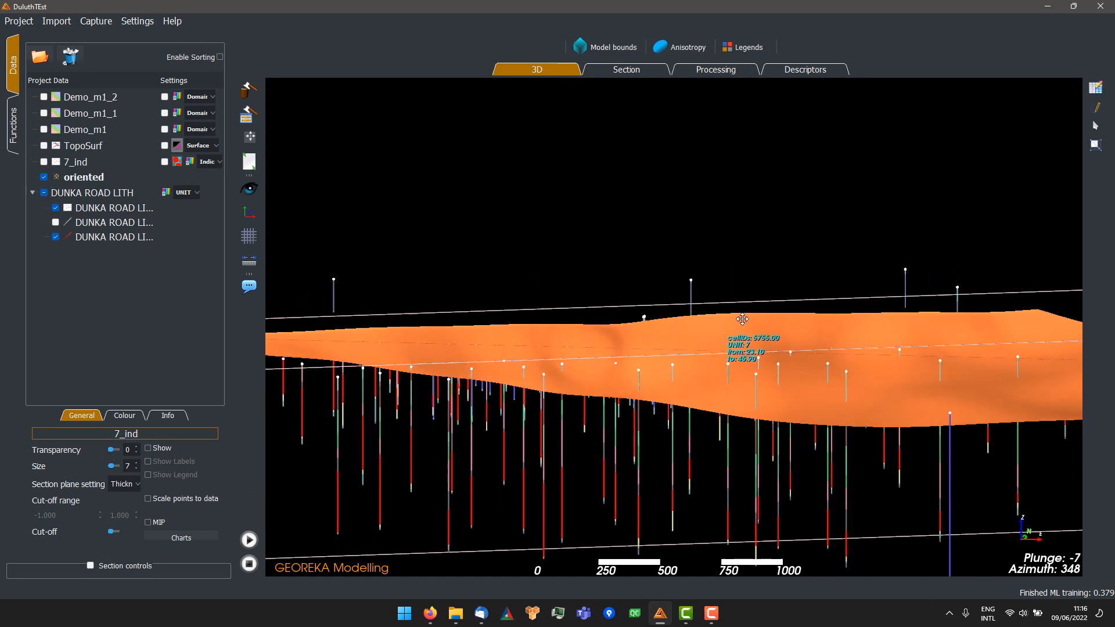
pyautogui.moveTo(742, 320); pyautogui.dragTo(735, 372)
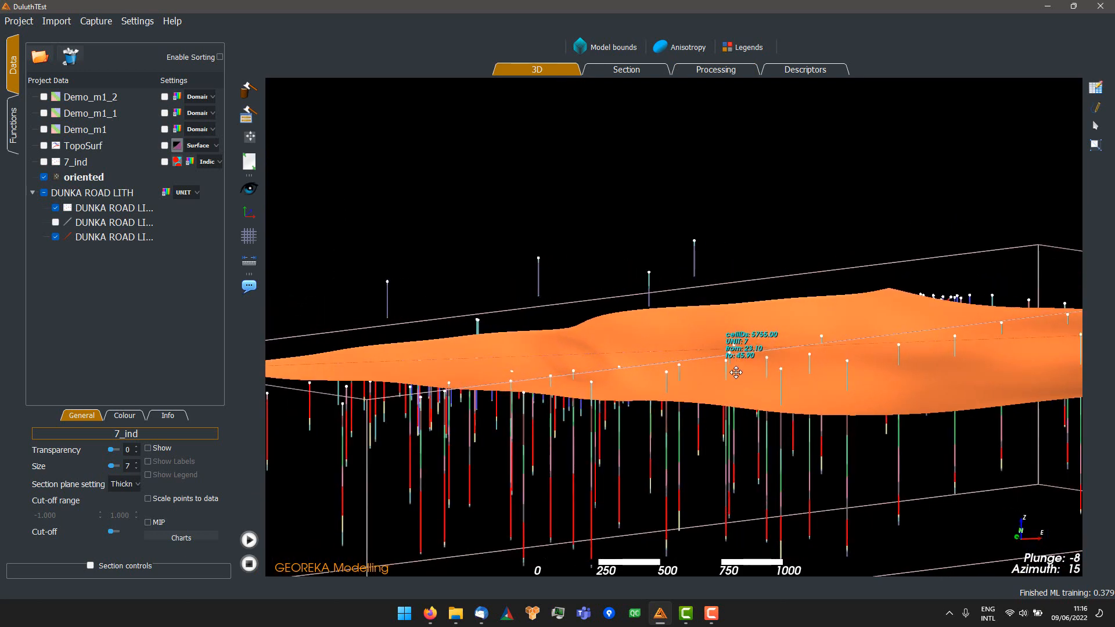
pyautogui.scroll(1, 736, 372)
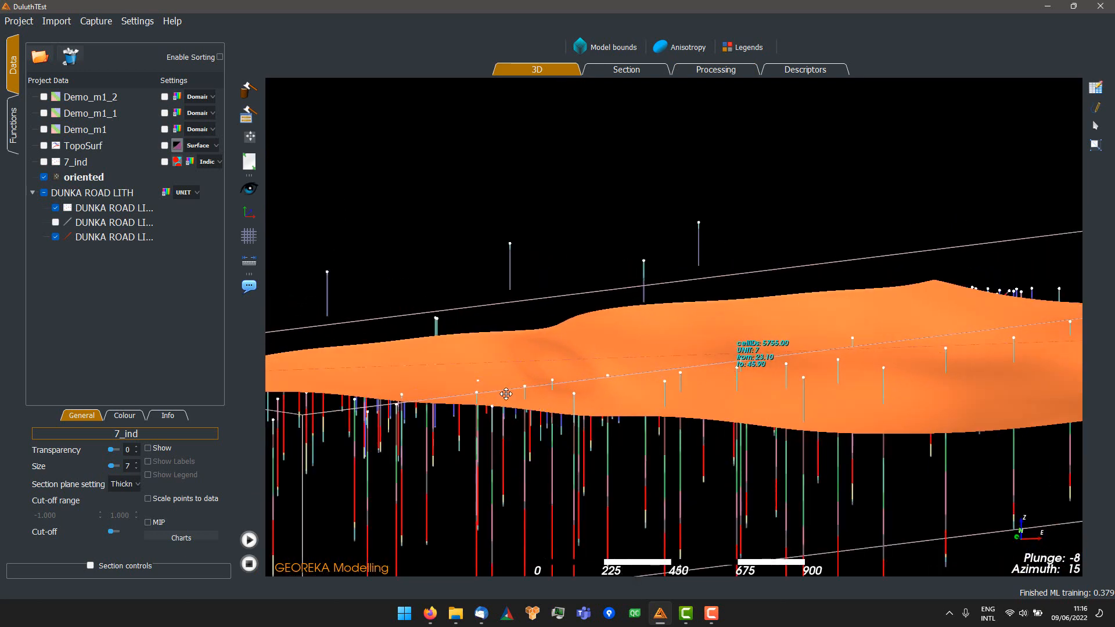
pyautogui.moveTo(505, 394); pyautogui.dragTo(668, 389, button='middle')
pyautogui.scroll(2, 690, 395)
pyautogui.moveTo(695, 422); pyautogui.dragTo(647, 396)
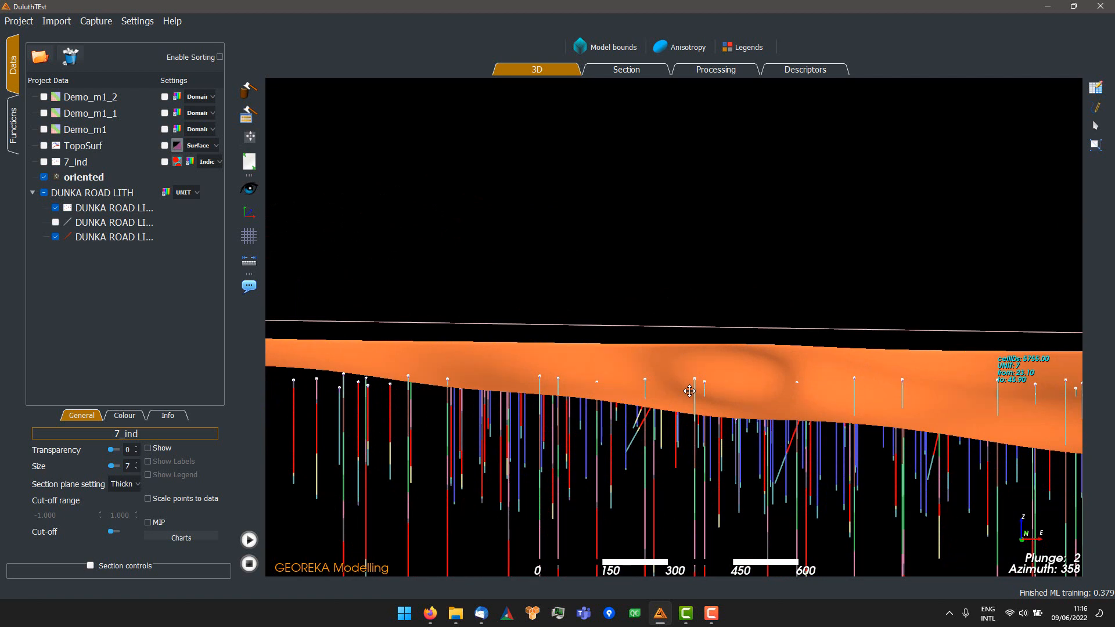
pyautogui.scroll(-2, 719, 456)
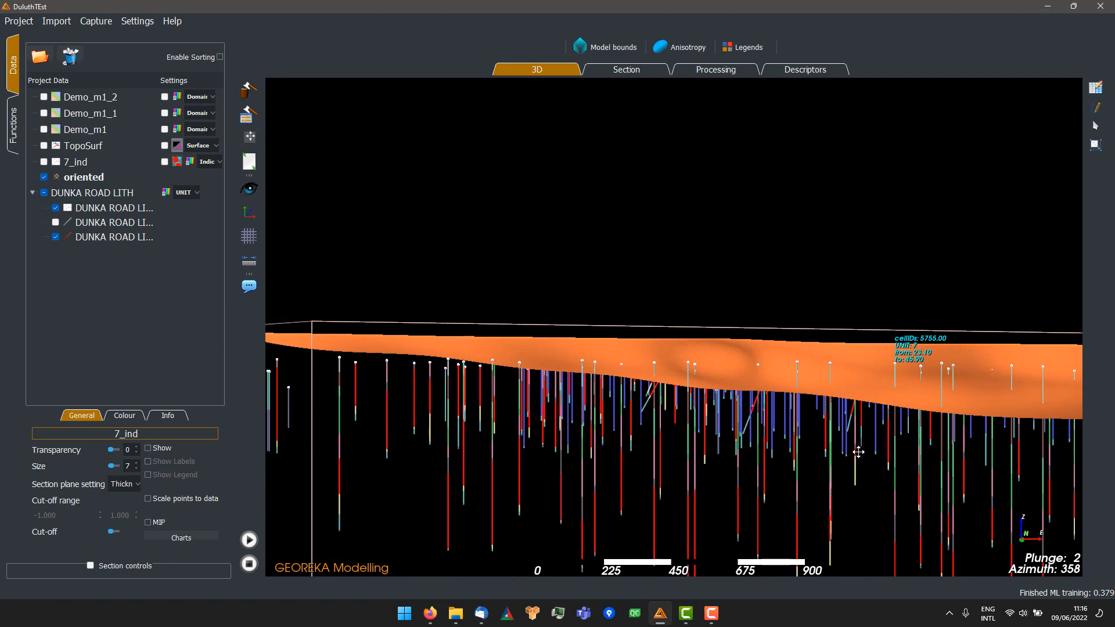
pyautogui.moveTo(925, 437); pyautogui.dragTo(816, 475)
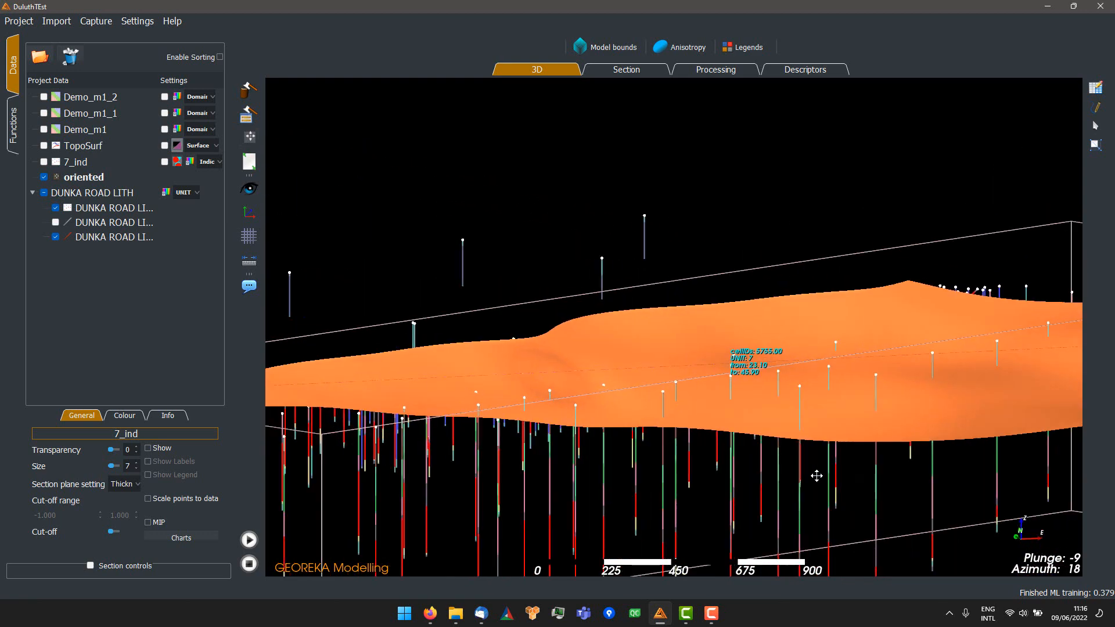
pyautogui.scroll(-2, 820, 468)
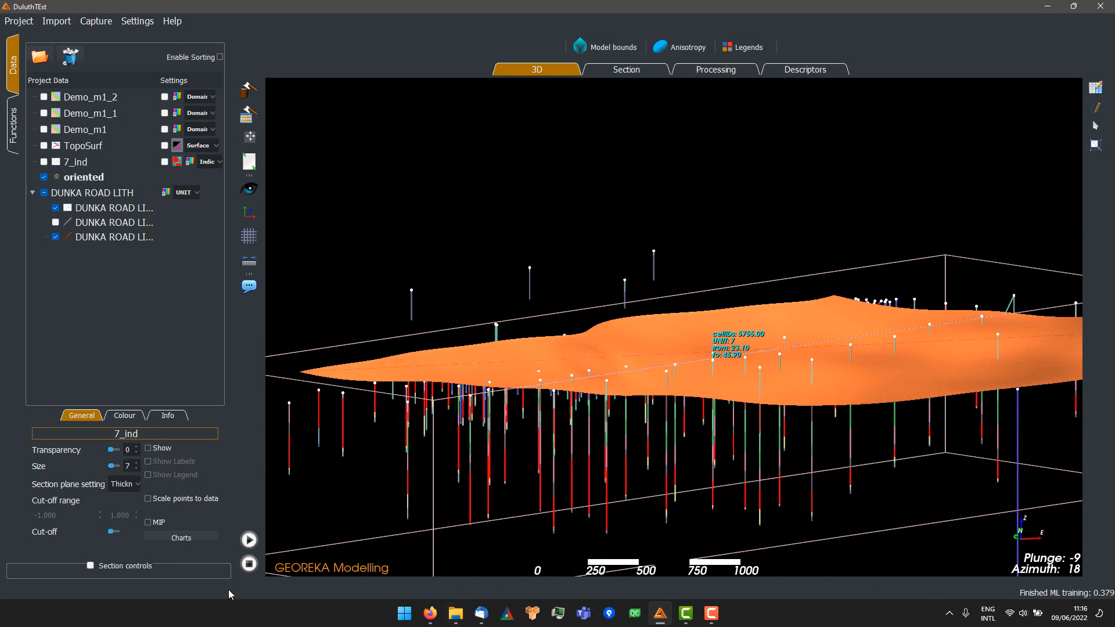
# Step: Rerun the workflow with the increased outside-point resample length and inspect the rebuilt surface against the drillholes from low and raised viewpoints
pyautogui.click(251, 542)
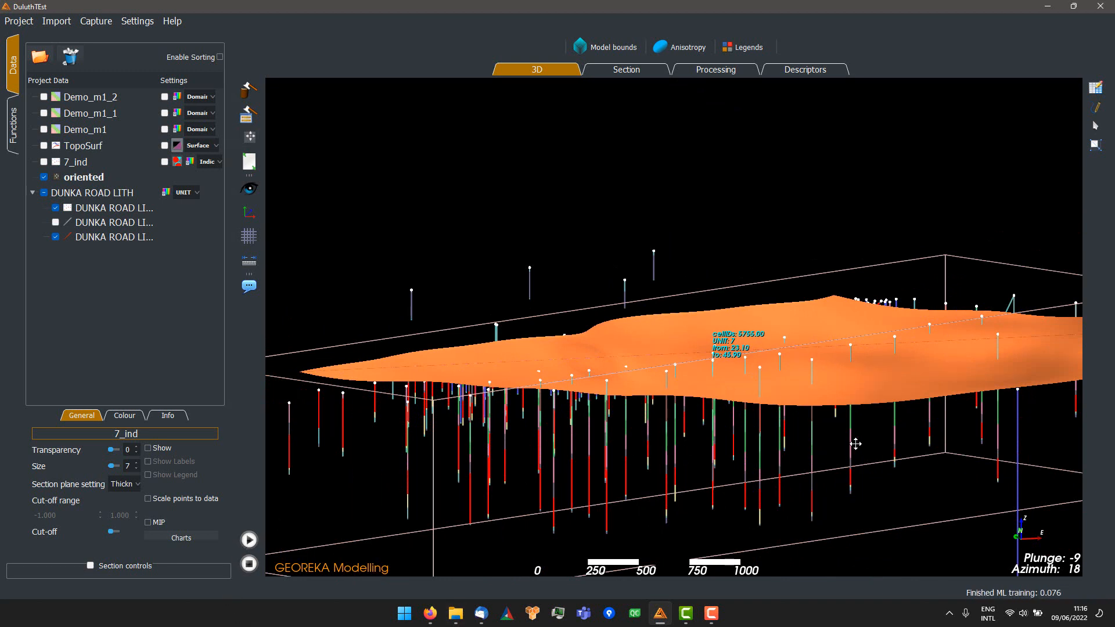
pyautogui.moveTo(855, 444); pyautogui.dragTo(493, 331)
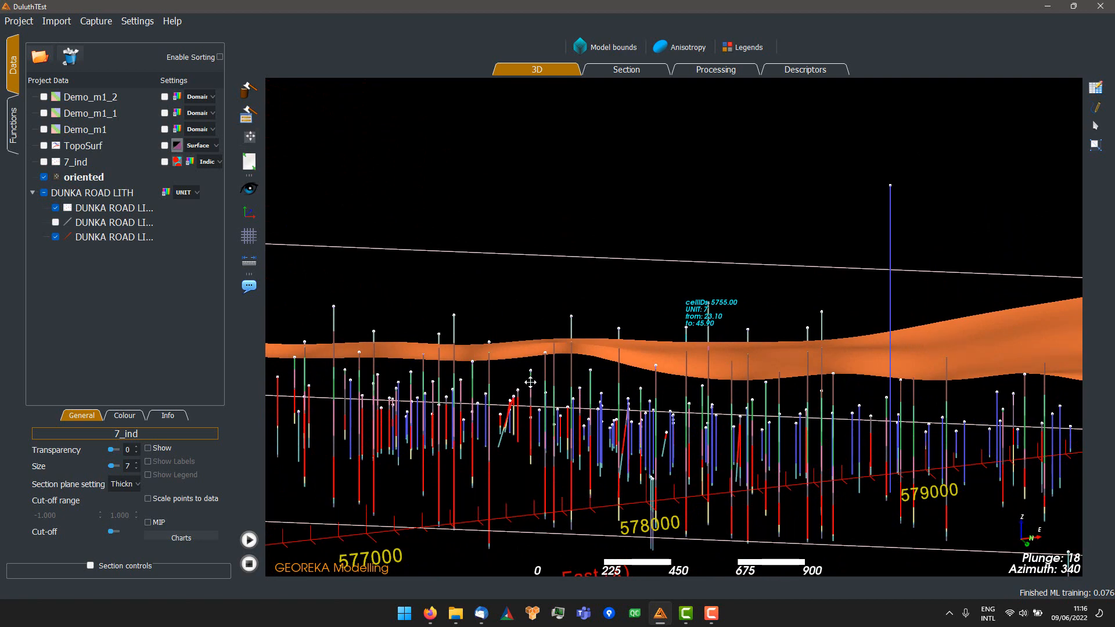
pyautogui.moveTo(575, 381); pyautogui.dragTo(740, 462)
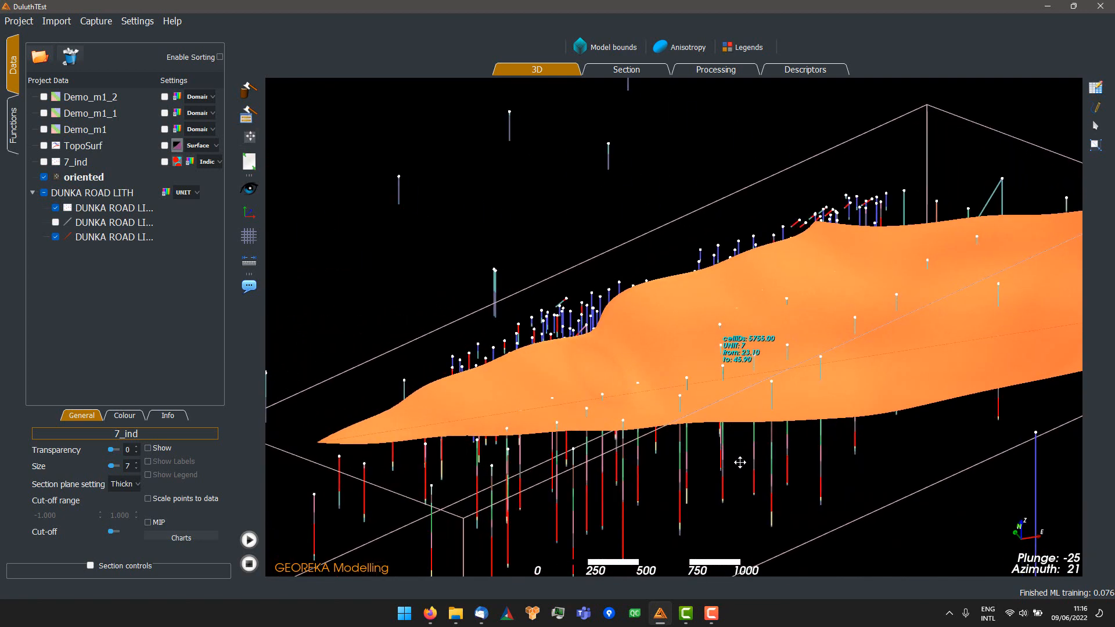